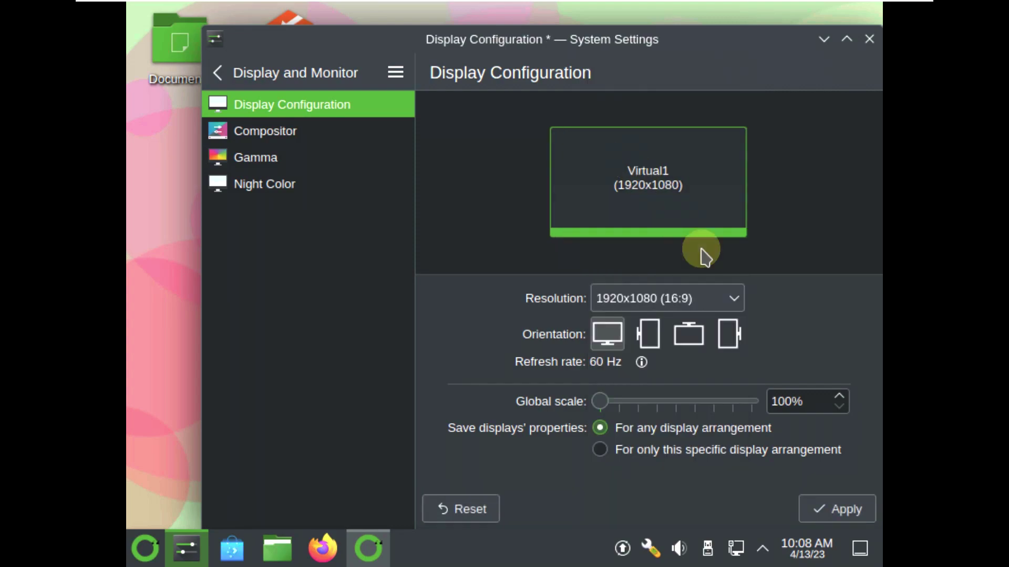
- Apply and keep the 1920x1080 resolution, then move the settings window to the screen centre
left_click(846, 509)
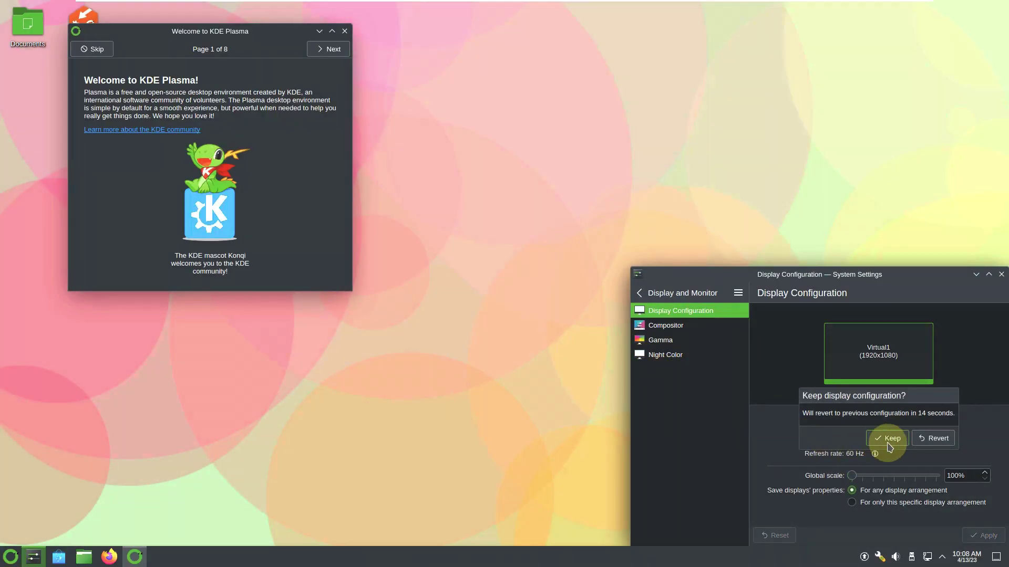
left_click(809, 437)
left_click_drag(816, 288, 626, 196)
mouse_move(846, 2)
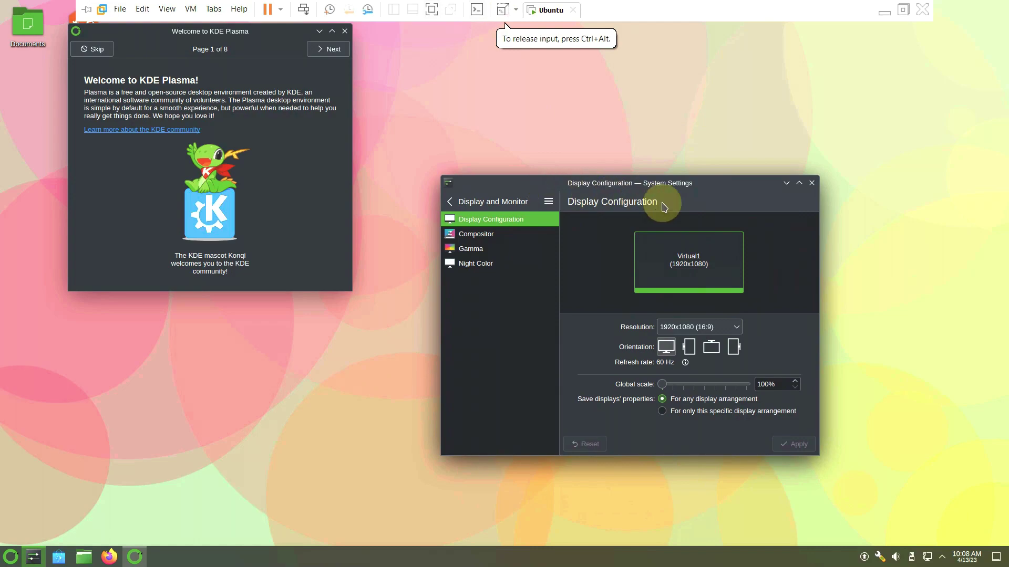
- Return to the settings categories and view the About this System information
left_click(475, 205)
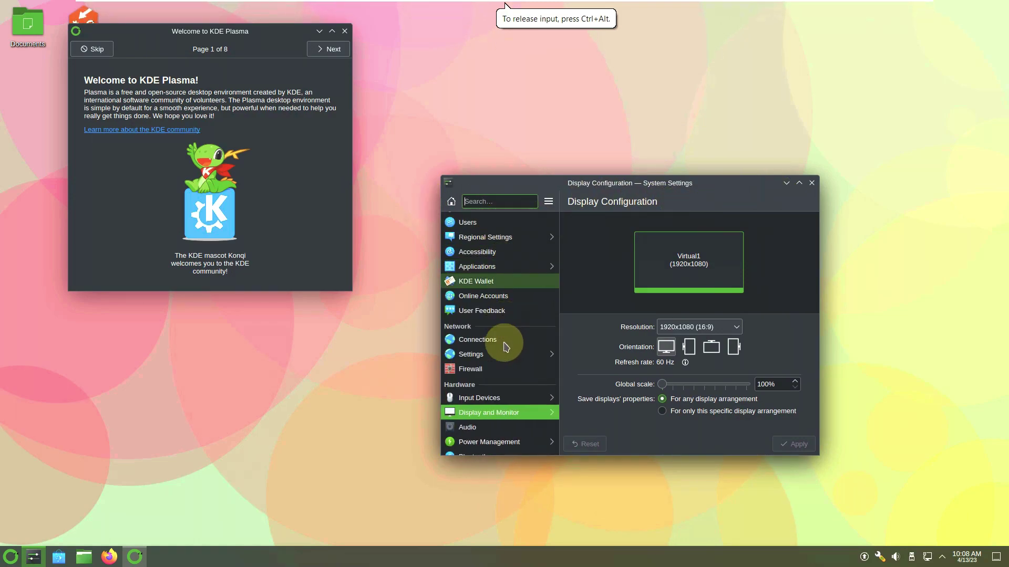
scroll(503, 449, "up", 3)
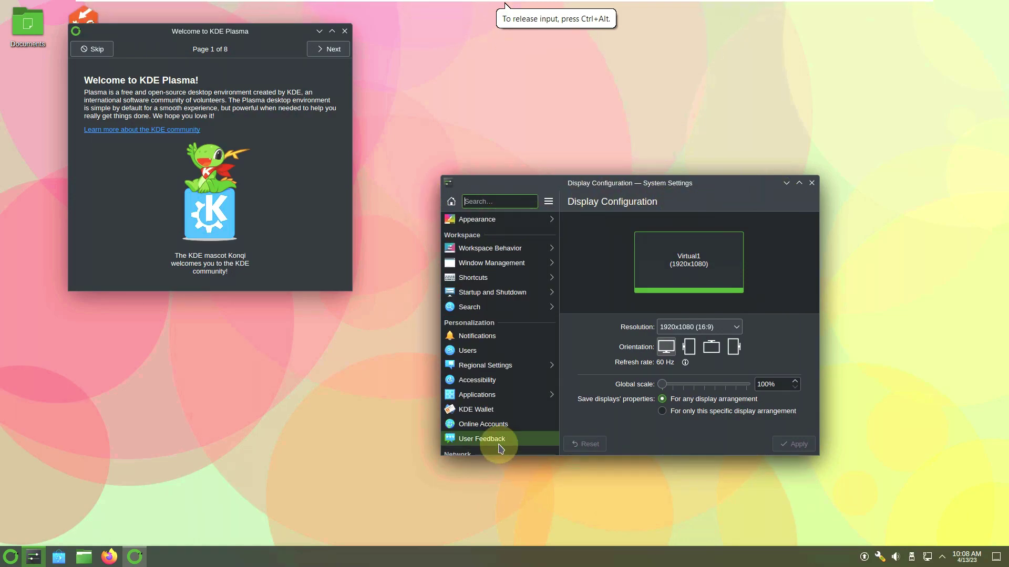
scroll(500, 448, "down", 5)
left_click(504, 426)
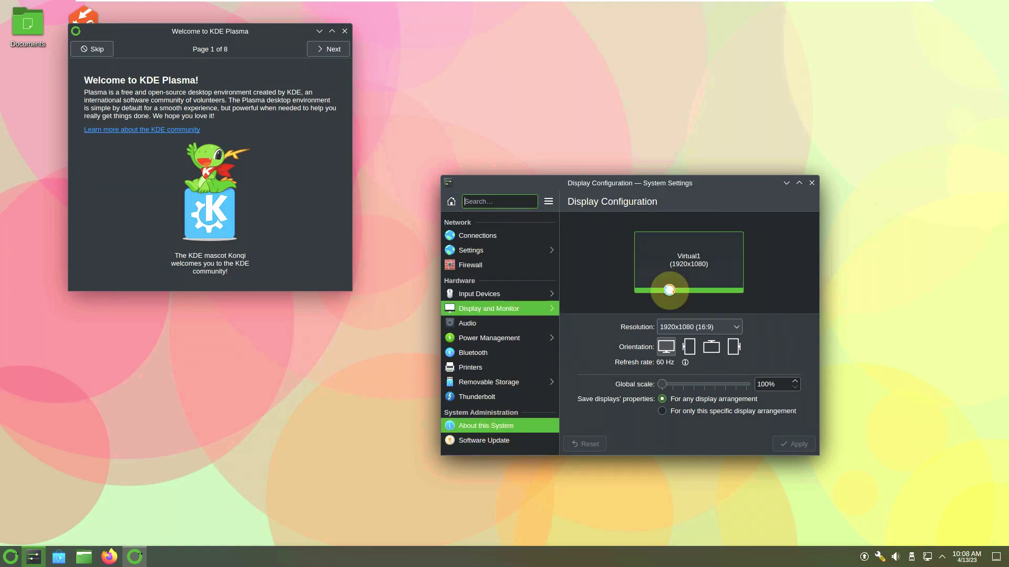
- Maximize the settings window, check Software Update, then go to the Appearance Global Theme page
left_click(798, 183)
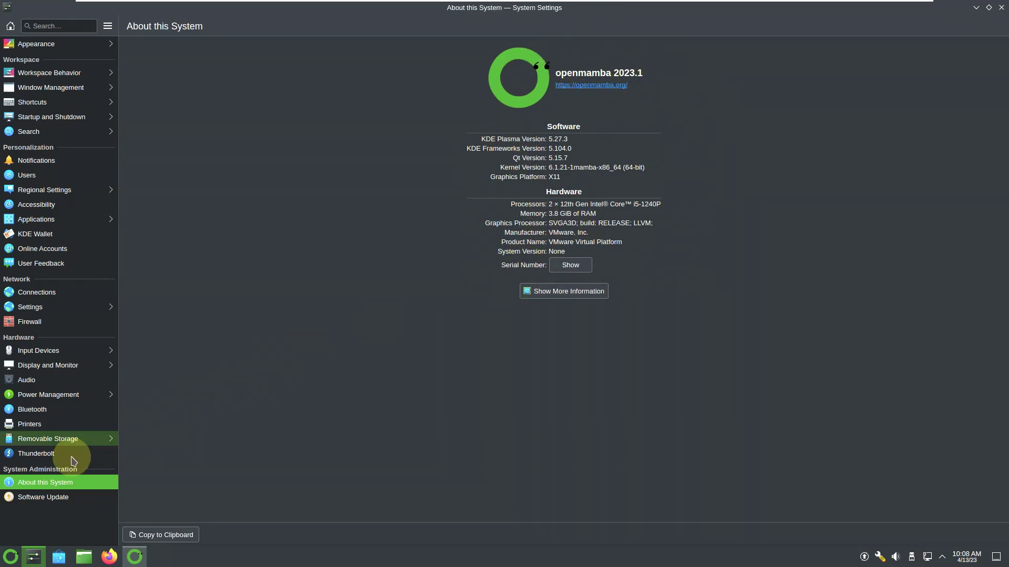
left_click(62, 500)
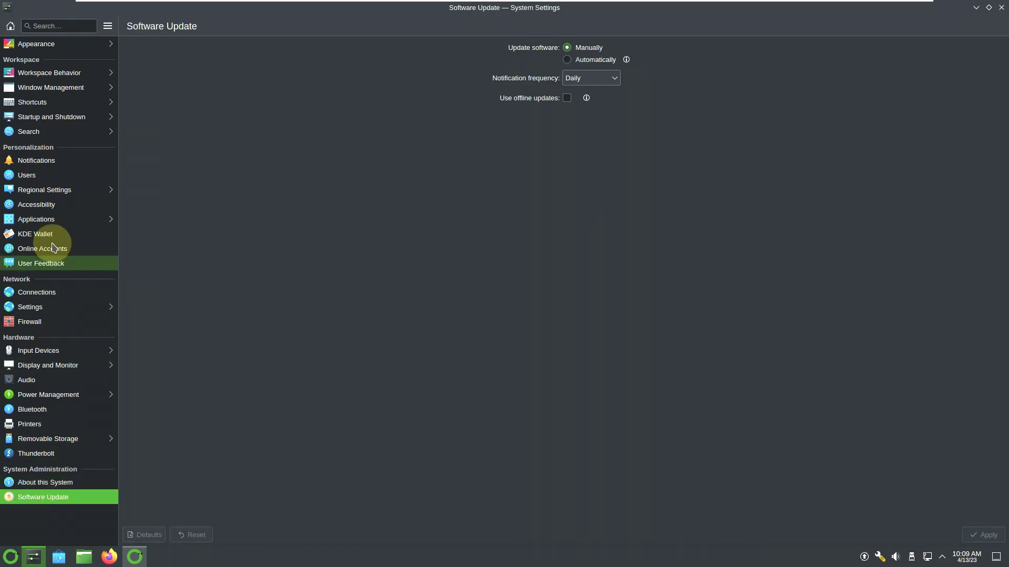
left_click(79, 47)
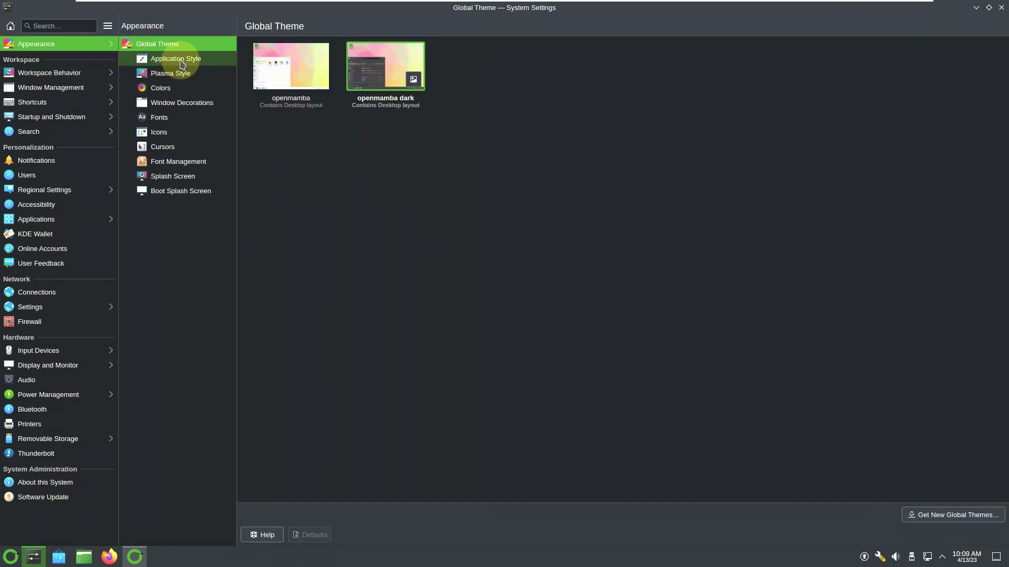
- Browse Application Style, Plasma Style, Fonts, Cursors, Font Management and Boot Splash, ending on General Behavior
left_click(182, 62)
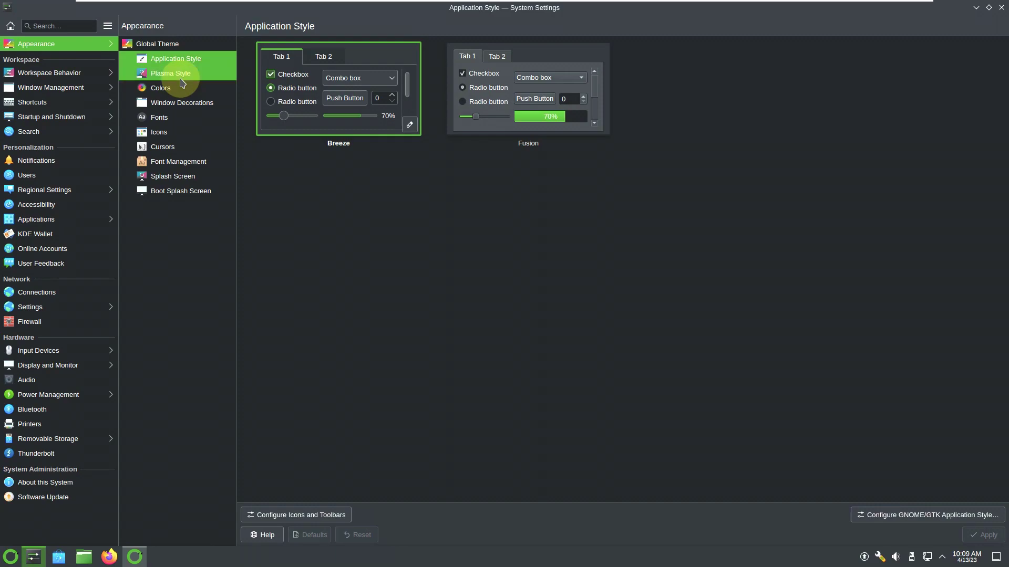
left_click(180, 79)
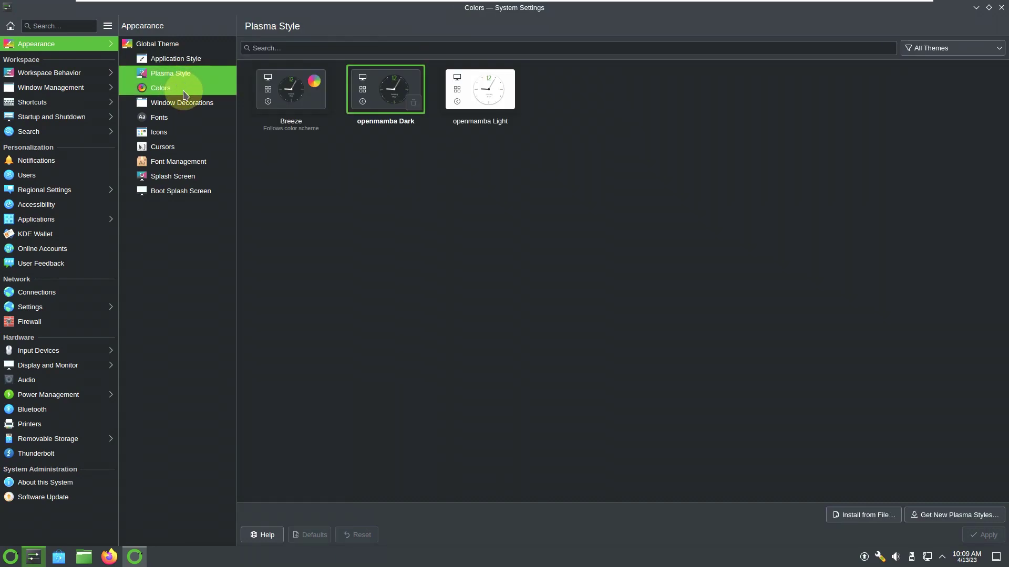
left_click(190, 121)
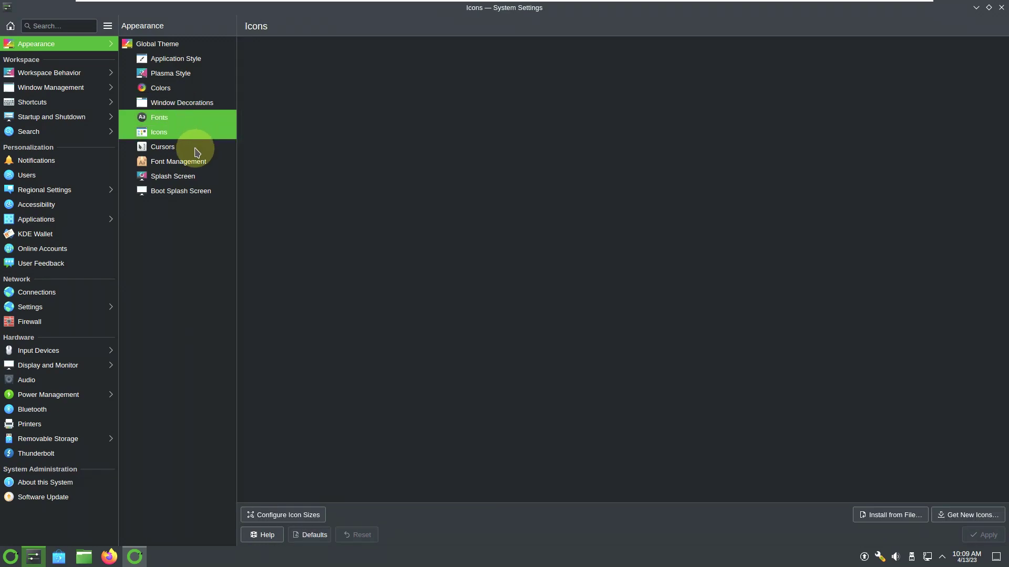
left_click(196, 150)
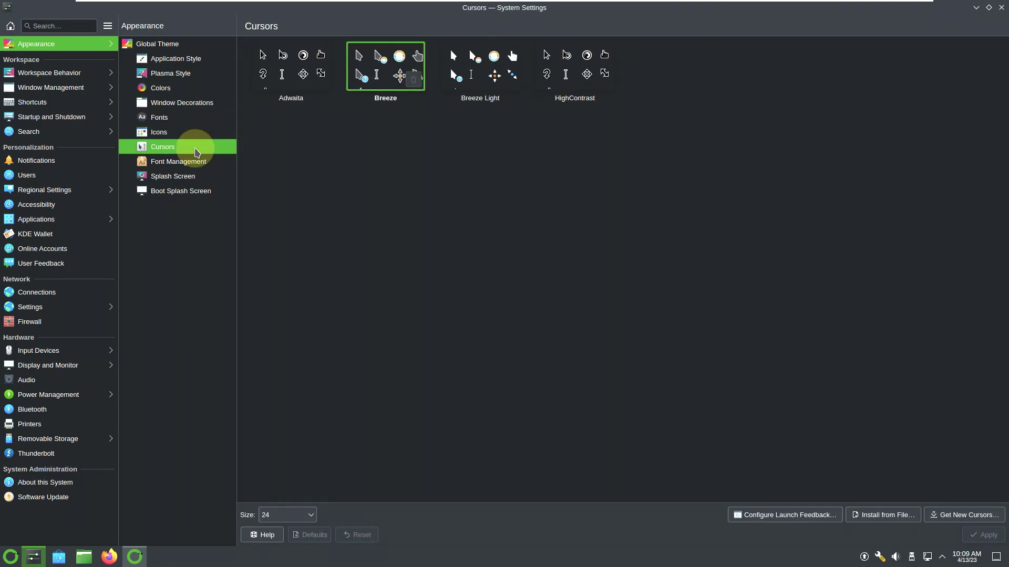
left_click(200, 161)
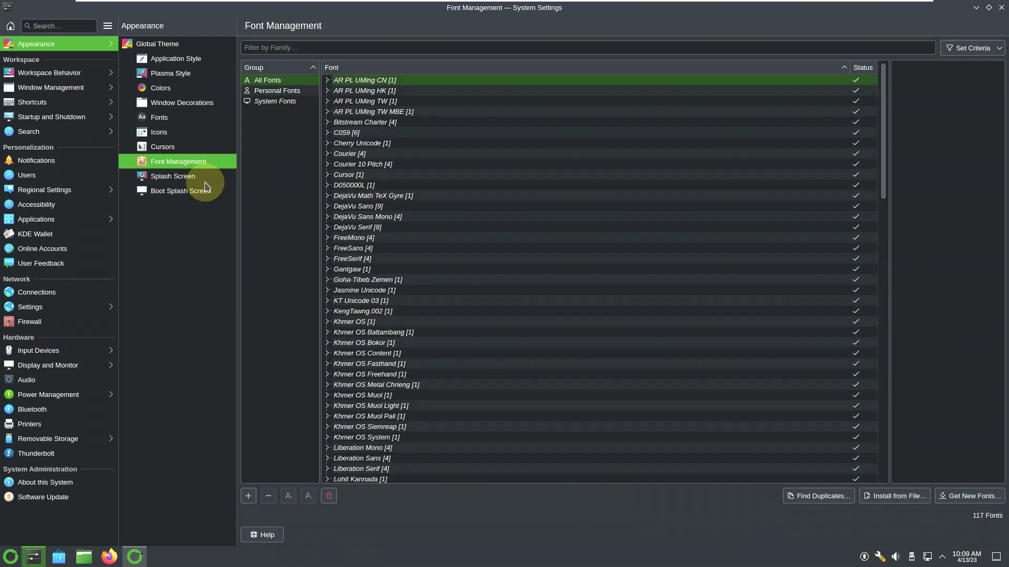
left_click(206, 190)
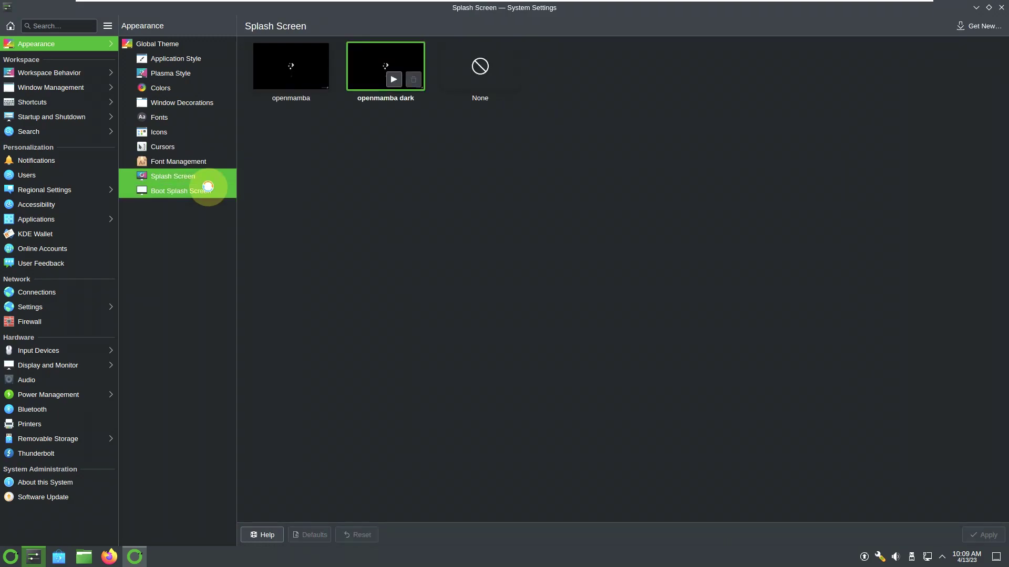
left_click(69, 74)
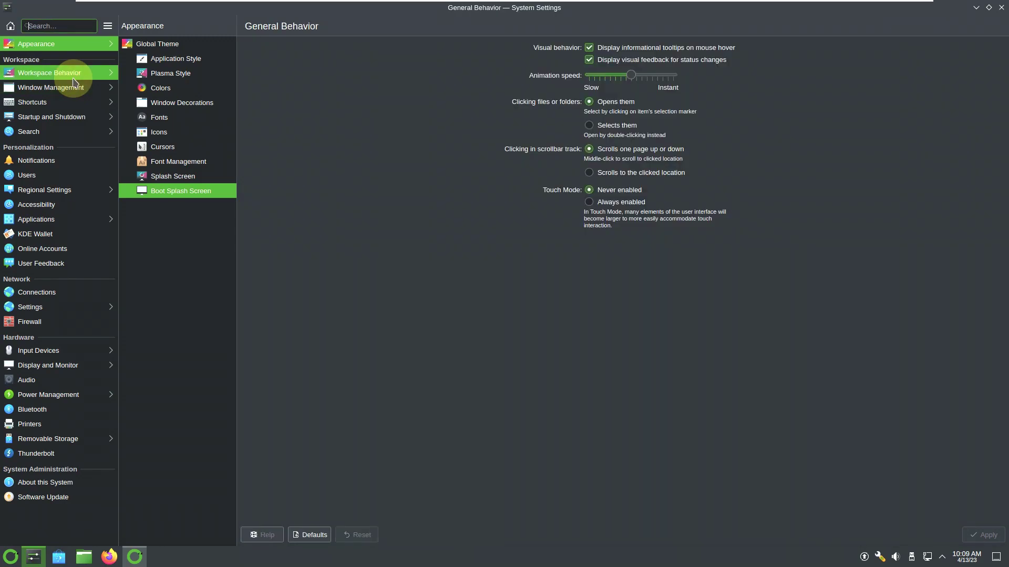
- Browse Desktop Effects, Screen Edges, Touchscreen Gestures, Screen Locking, Virtual Desktops, Activities and Recent Files
left_click(168, 59)
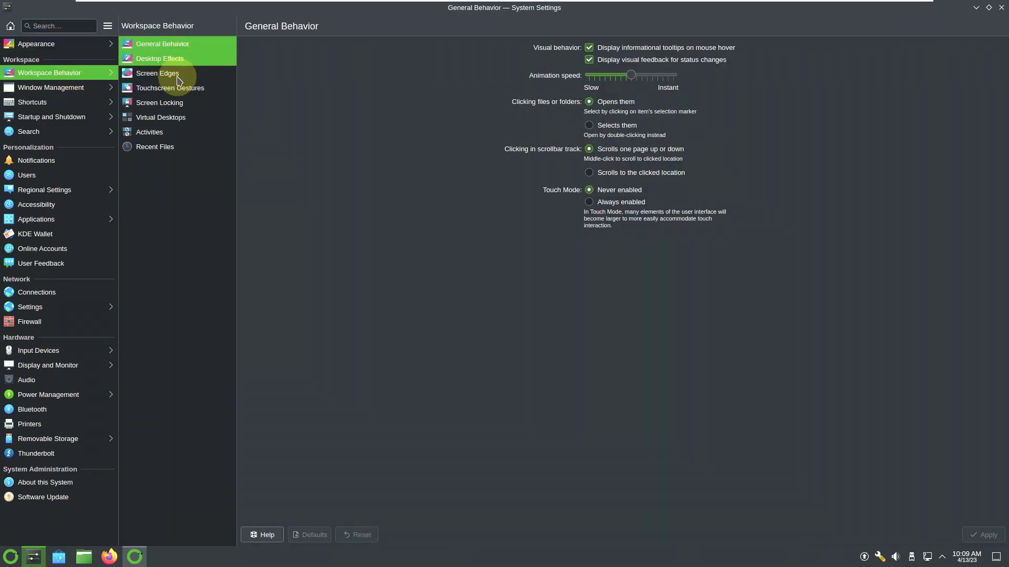
left_click(178, 75)
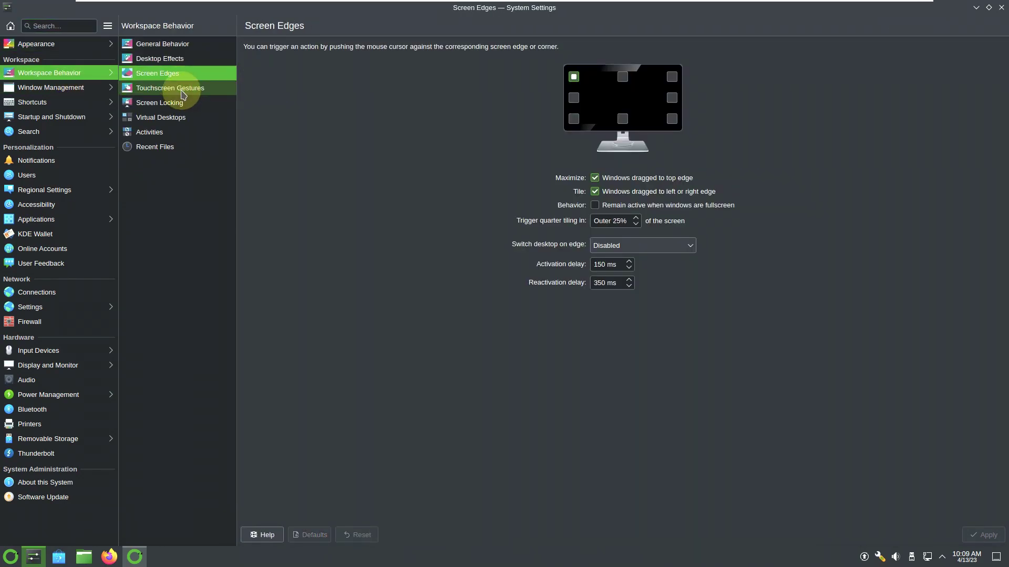
left_click(181, 89)
left_click(177, 102)
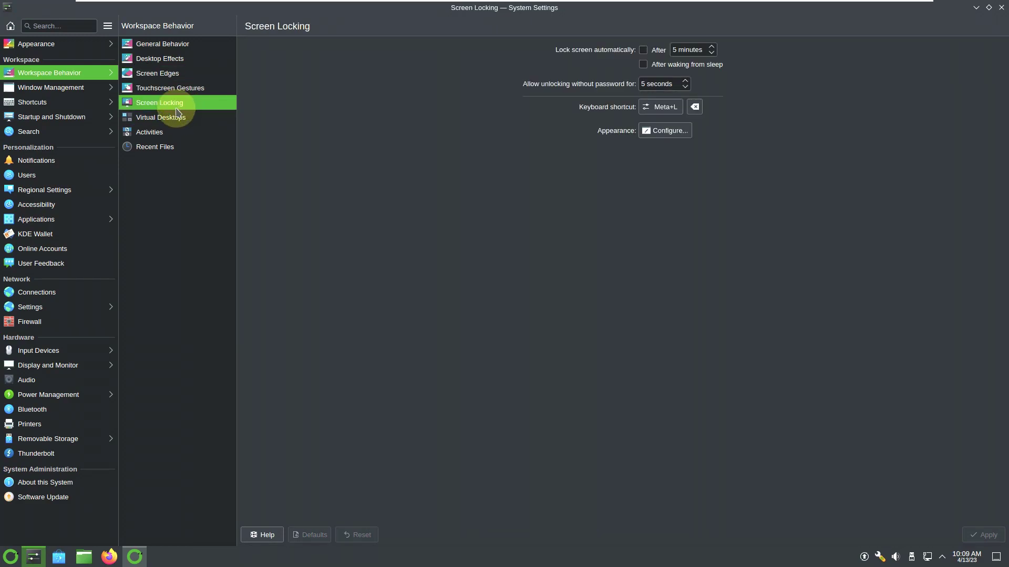
left_click(172, 117)
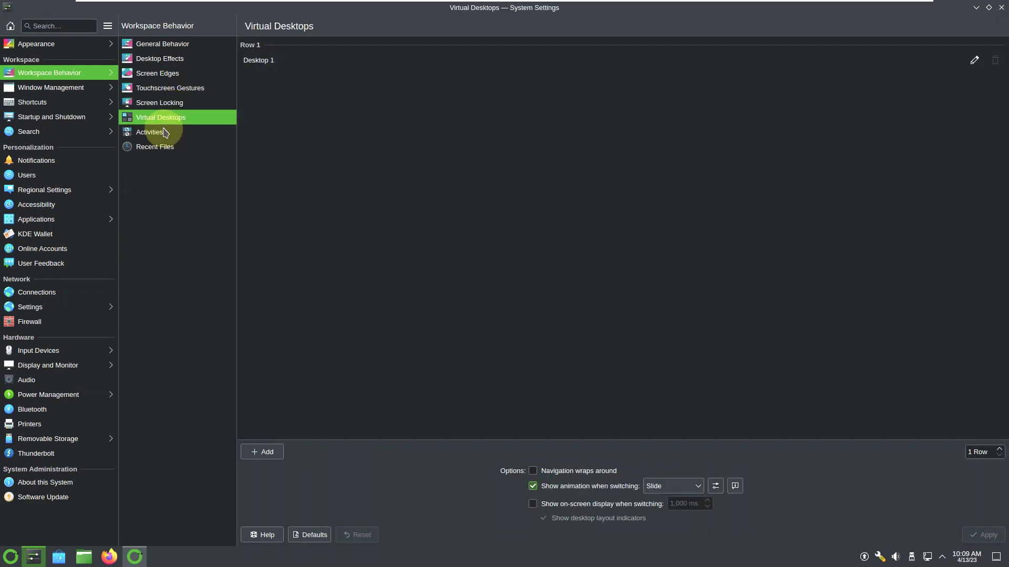
left_click(165, 132)
left_click(177, 151)
- View the Window Management pages: Task Switcher, KWin Scripts and Window Rules
left_click(91, 93)
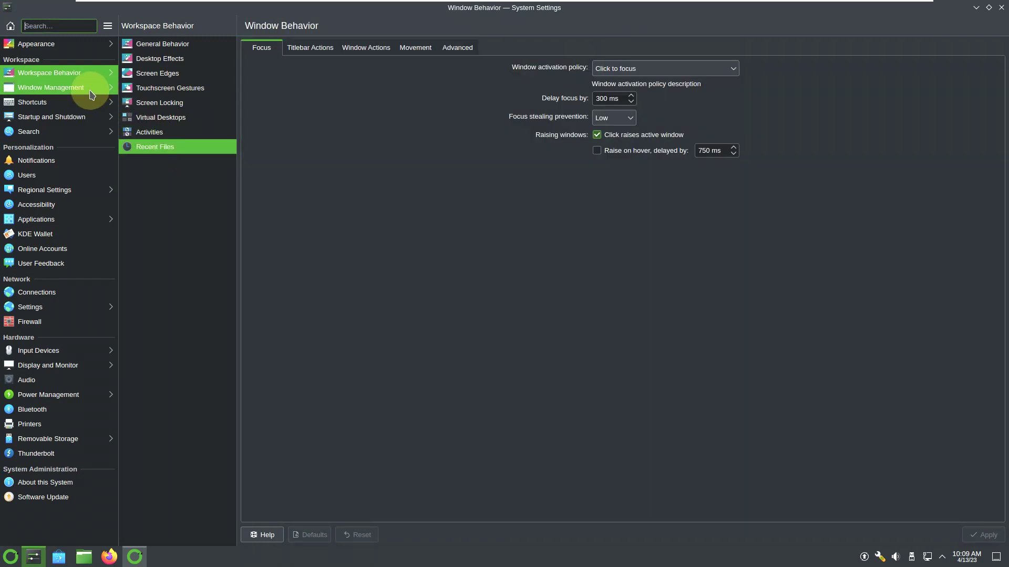
left_click(166, 59)
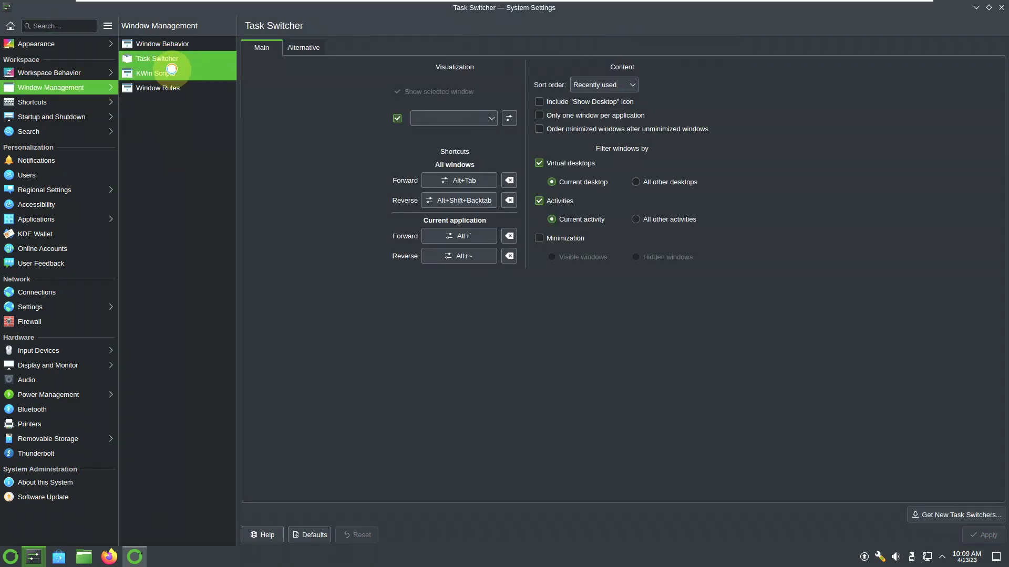
left_click(172, 68)
left_click(174, 87)
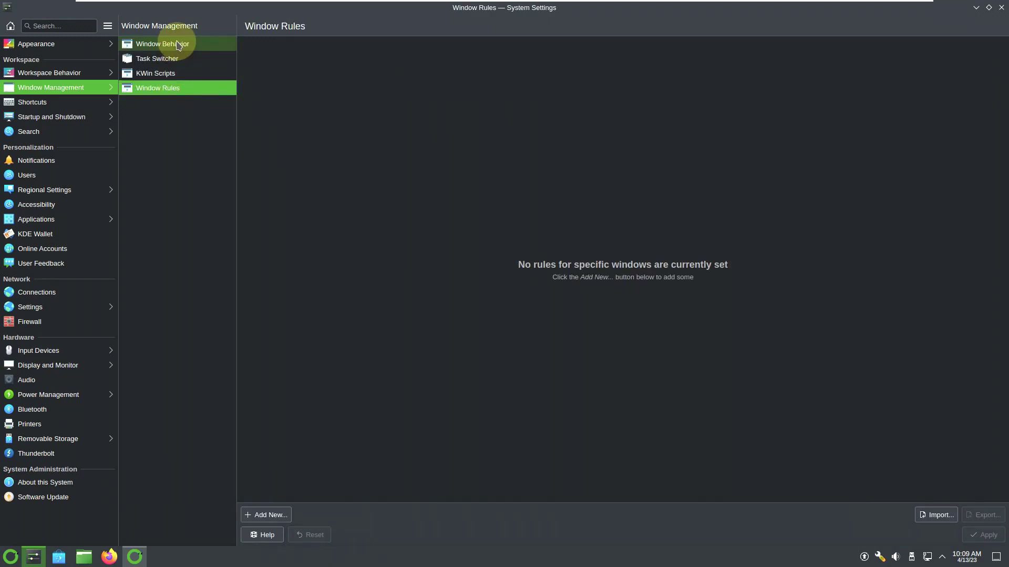
- Review the Window Behavior tabs from Focus to Advanced, then Shortcuts and Custom Shortcuts
left_click(178, 45)
left_click(307, 47)
left_click(350, 51)
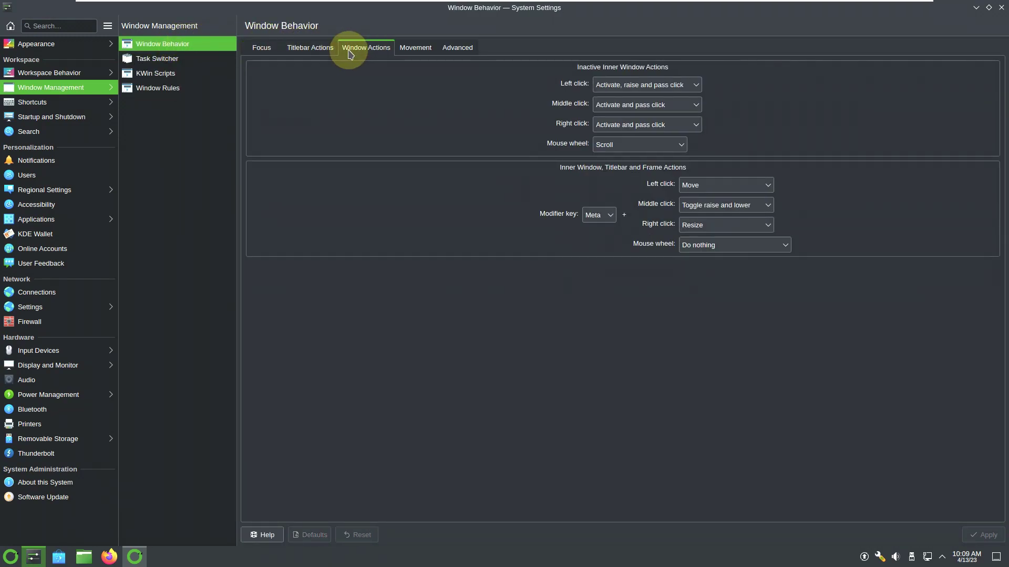
left_click(414, 47)
left_click(459, 47)
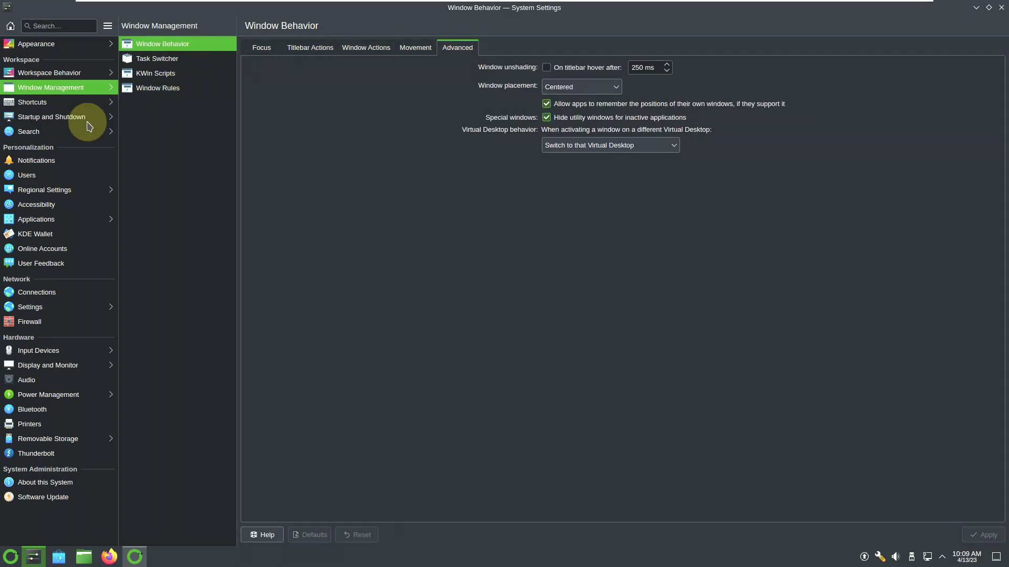
left_click(49, 103)
left_click(127, 64)
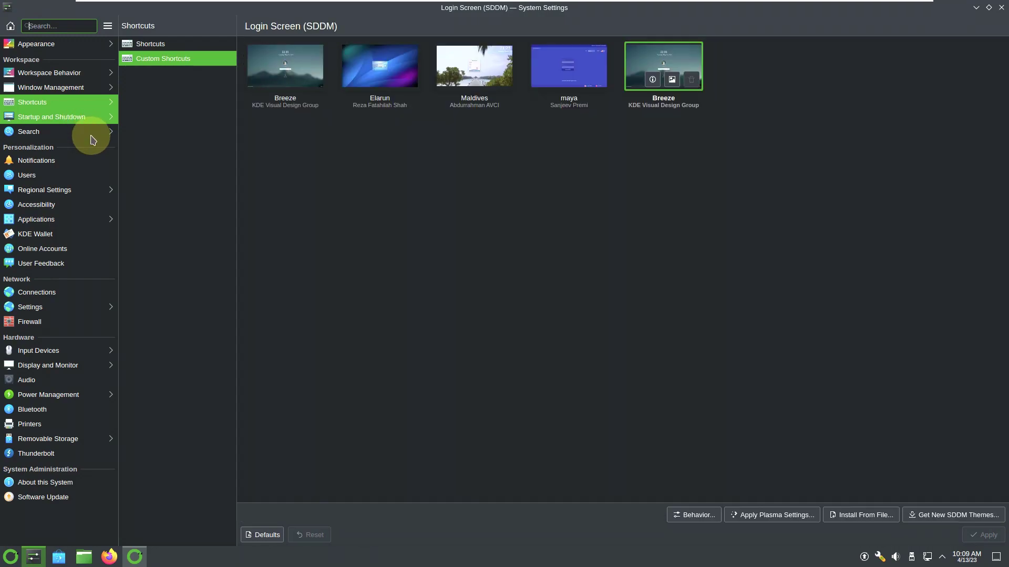
- Look at Autostart, Background Services and Search, ending on the Notifications page
left_click(174, 58)
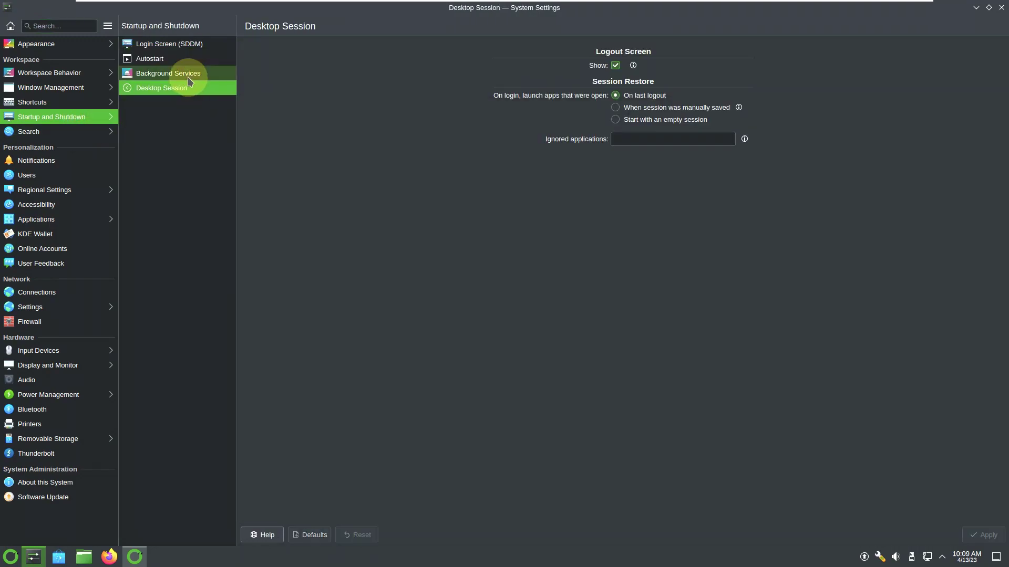
left_click(190, 73)
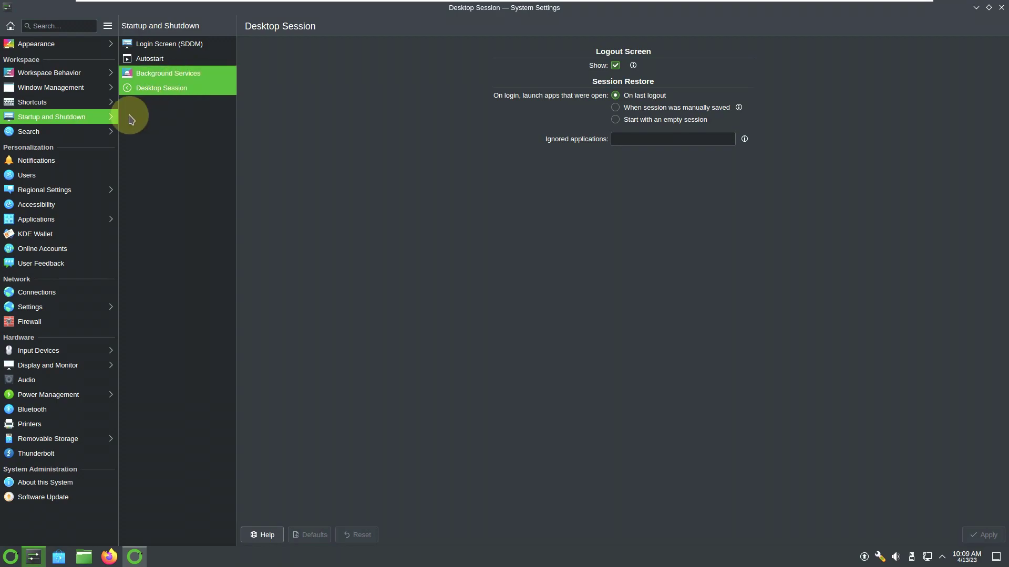
left_click(87, 132)
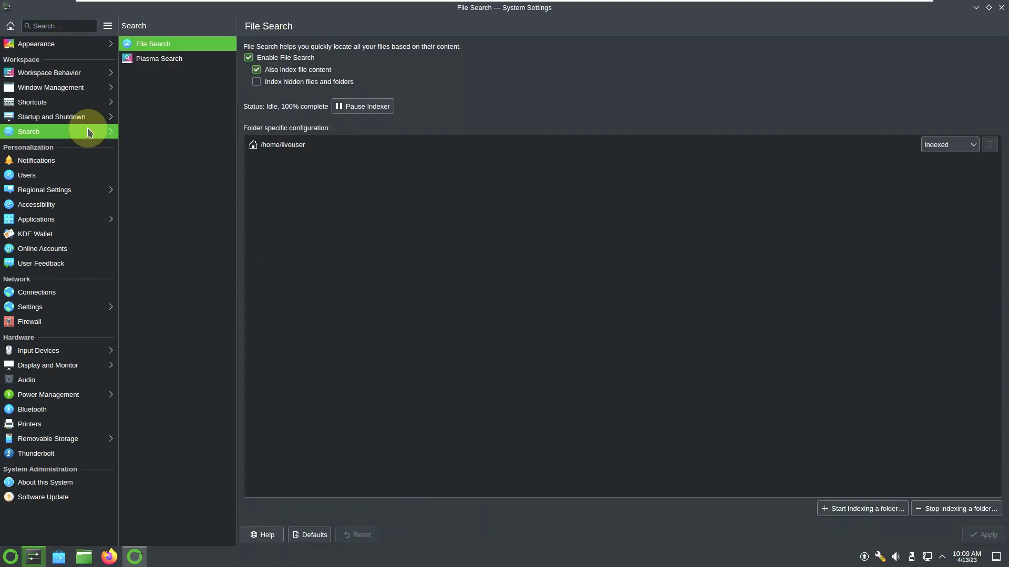
left_click(92, 158)
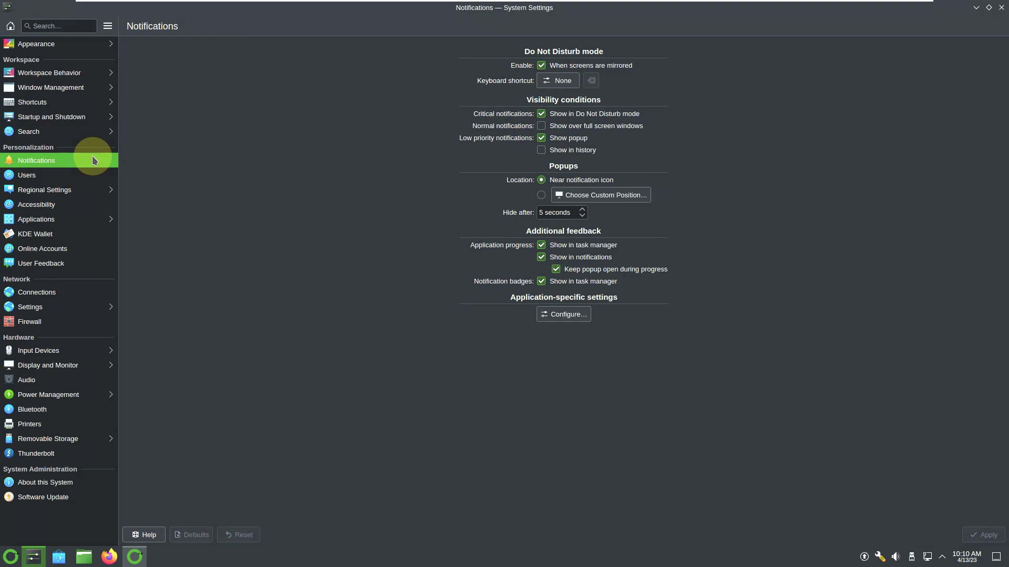
- View the Users, Regional Settings, Spell Check, Date & Time and Accessibility pages
left_click(102, 176)
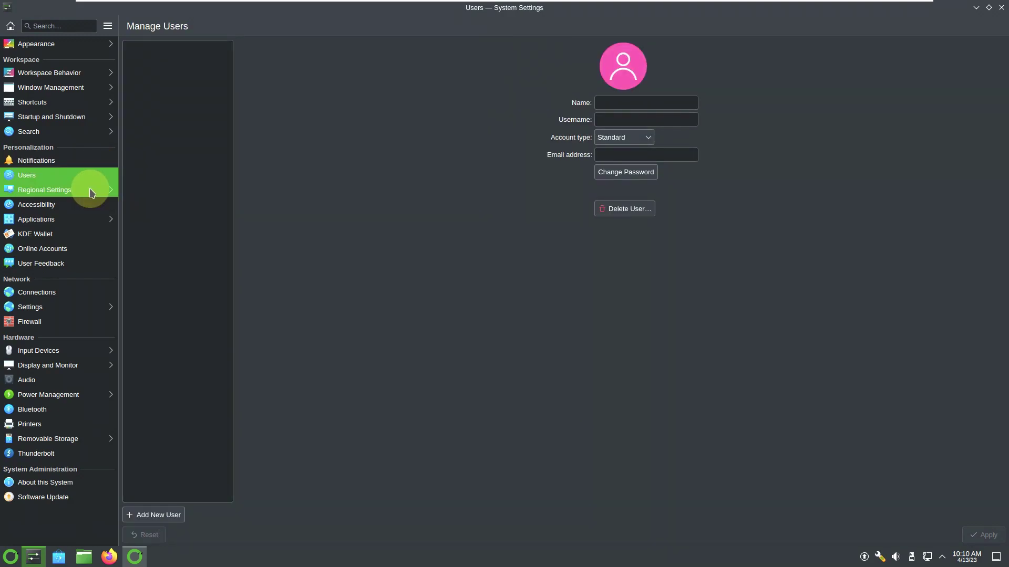
left_click(92, 193)
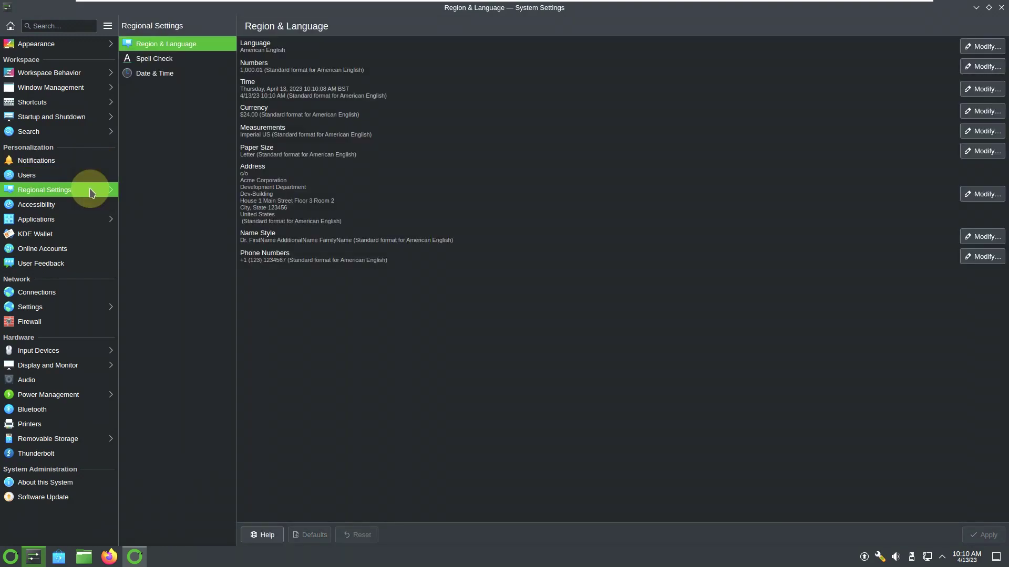
left_click(173, 59)
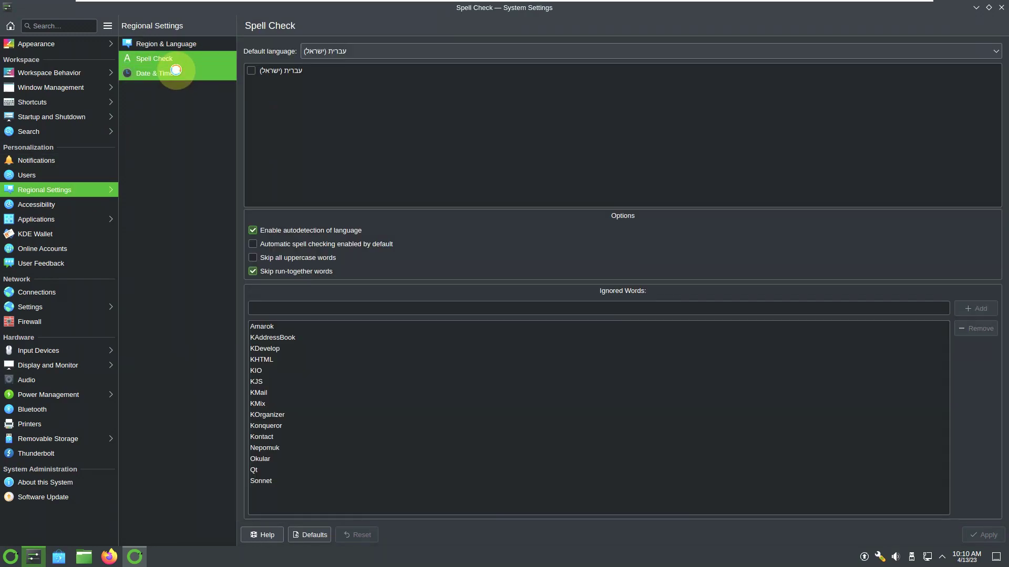
left_click(175, 70)
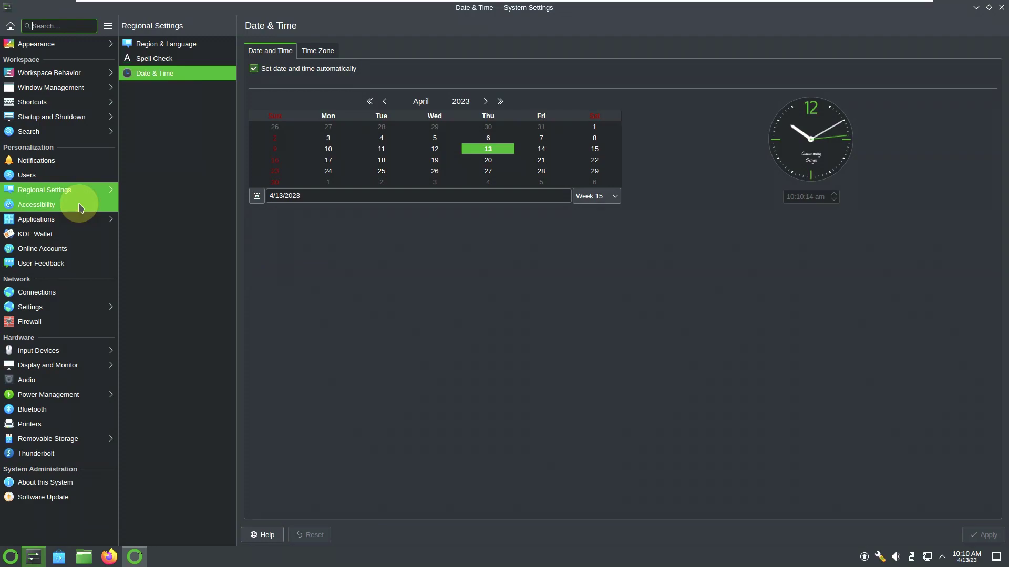
left_click(80, 206)
- Browse Applications pages (Locations, Default Applications, Flatpak Permissions), then KDE Wallet
left_click(80, 220)
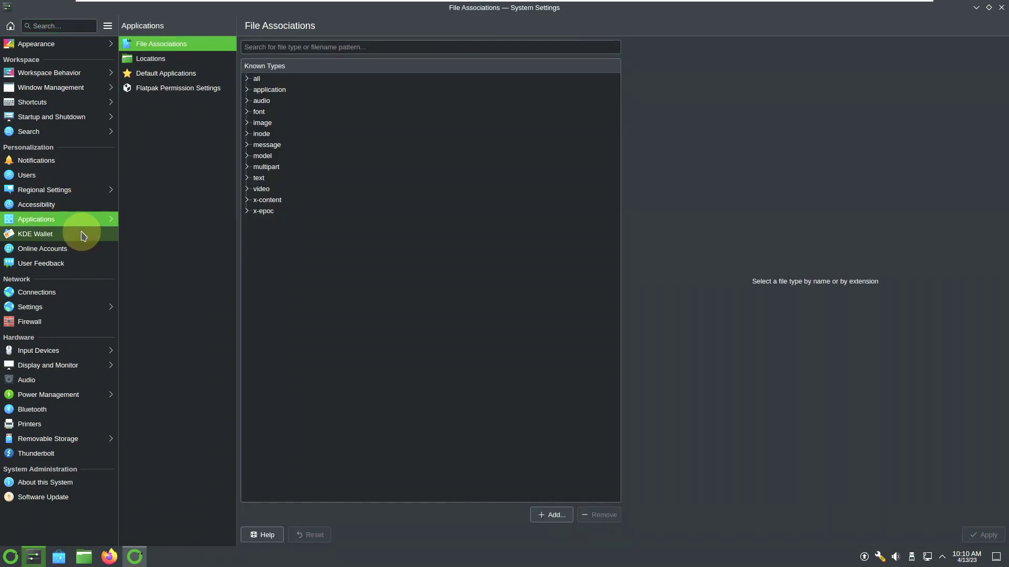
left_click(147, 60)
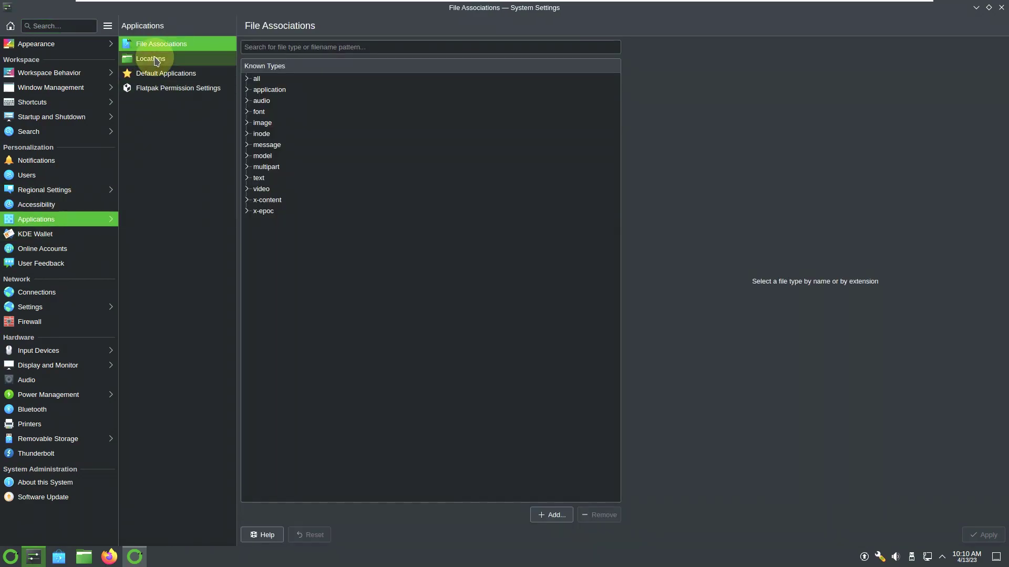
left_click(154, 73)
left_click(175, 95)
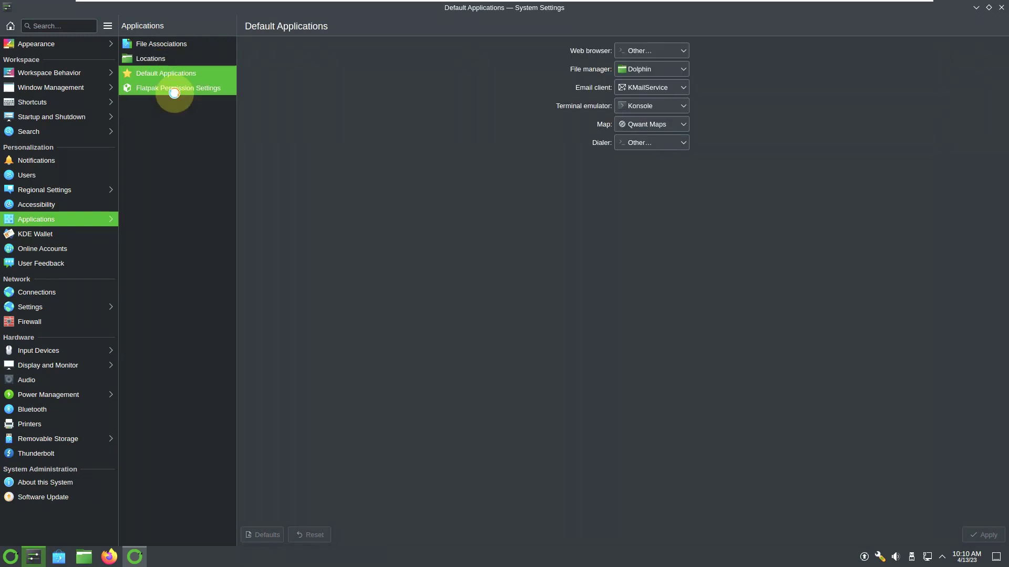
left_click(95, 236)
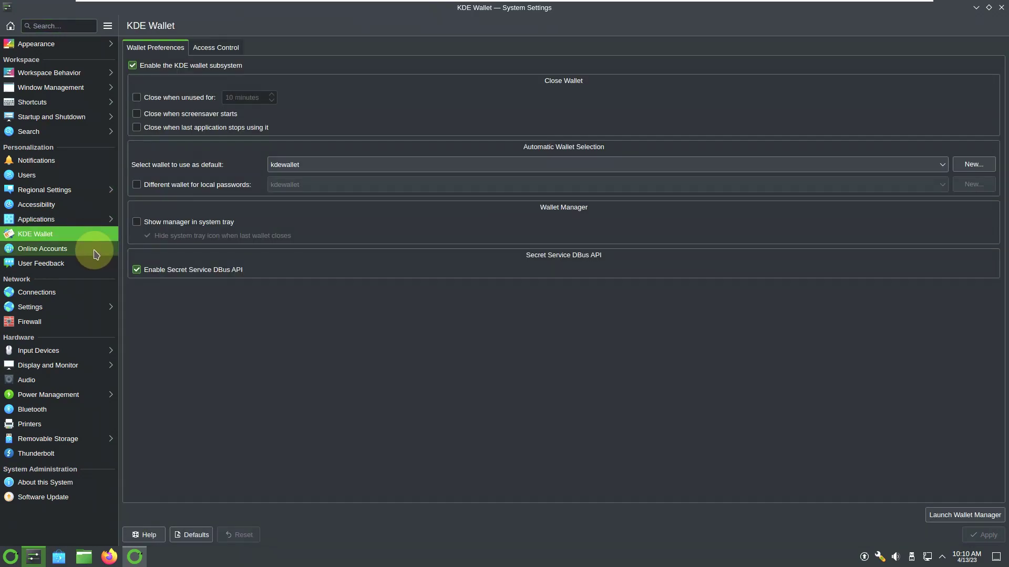
- View Wallet Access Control, Online Accounts, User Feedback, Connections, Proxy and Firewall pages
left_click(211, 46)
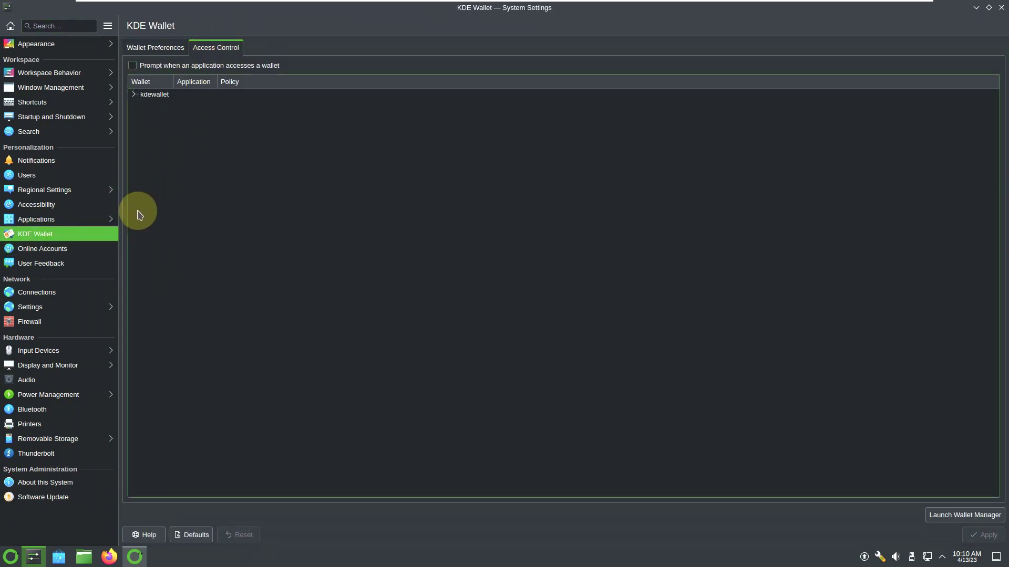
left_click(98, 247)
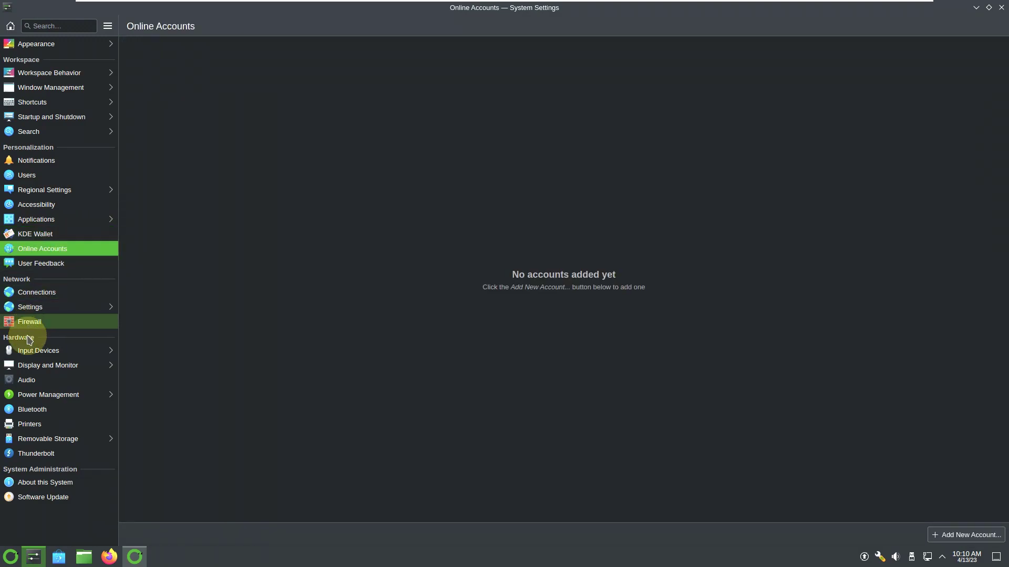
left_click(40, 267)
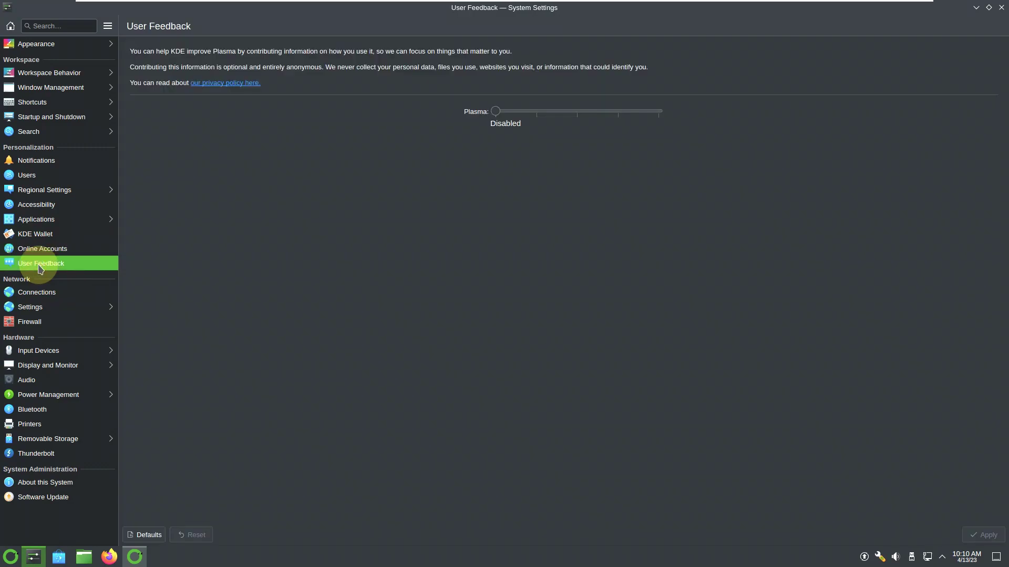
left_click(37, 295)
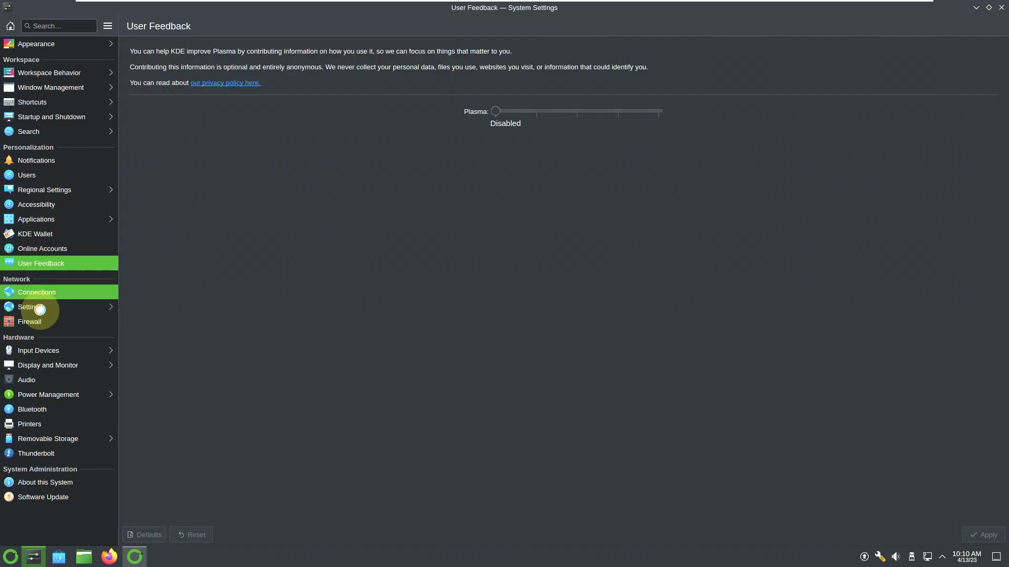
left_click(41, 314)
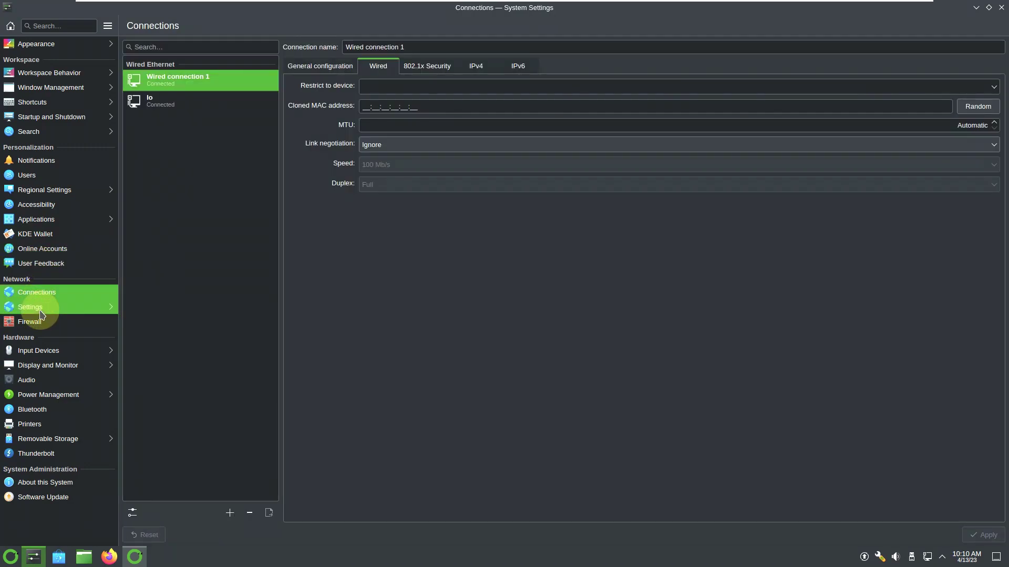
left_click(56, 325)
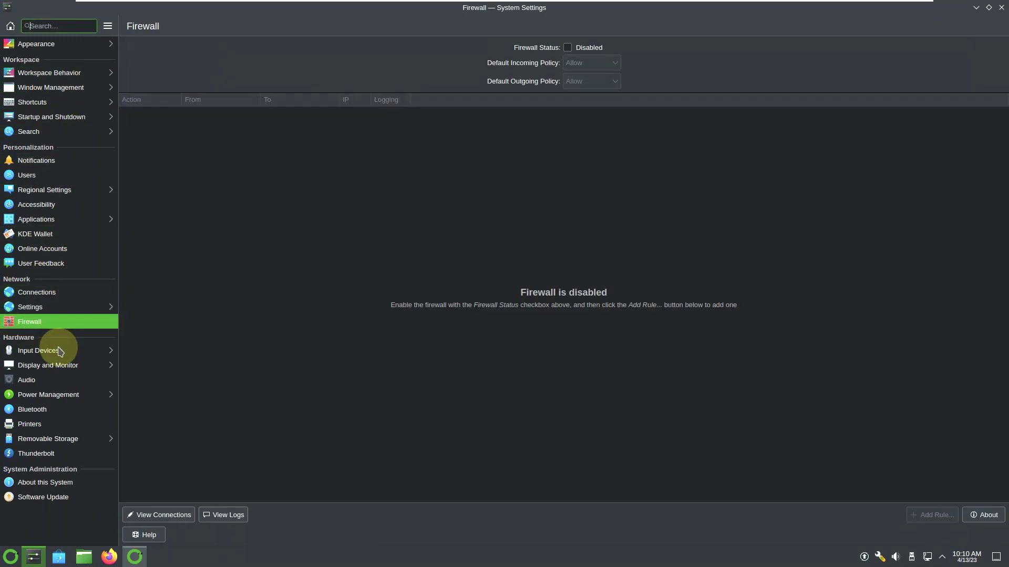
- Tour the hardware pages from Input Devices to Thunderbolt, close System Settings, and centre the Welcome window
left_click(60, 351)
left_click(60, 366)
left_click(61, 379)
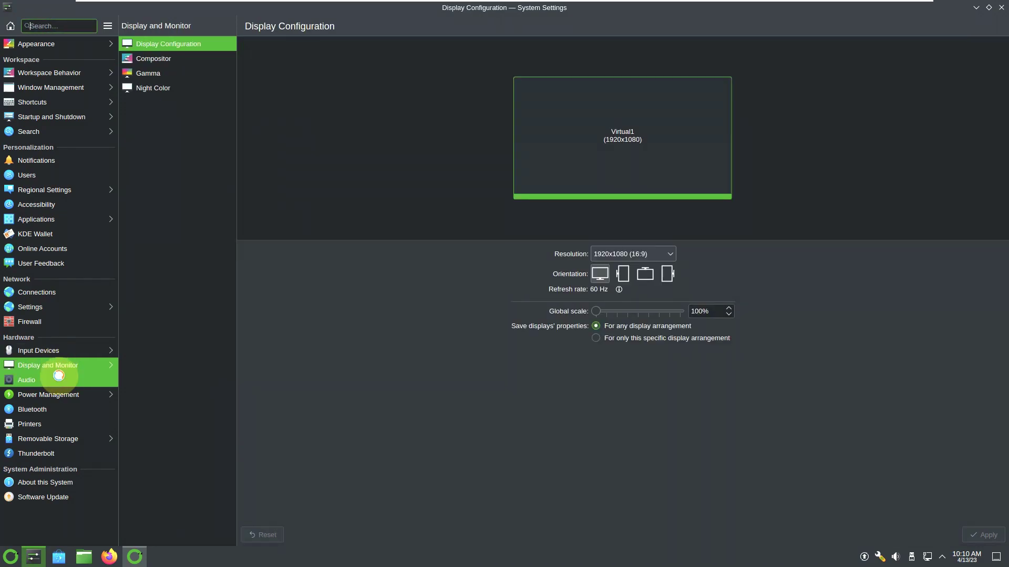
left_click(63, 395)
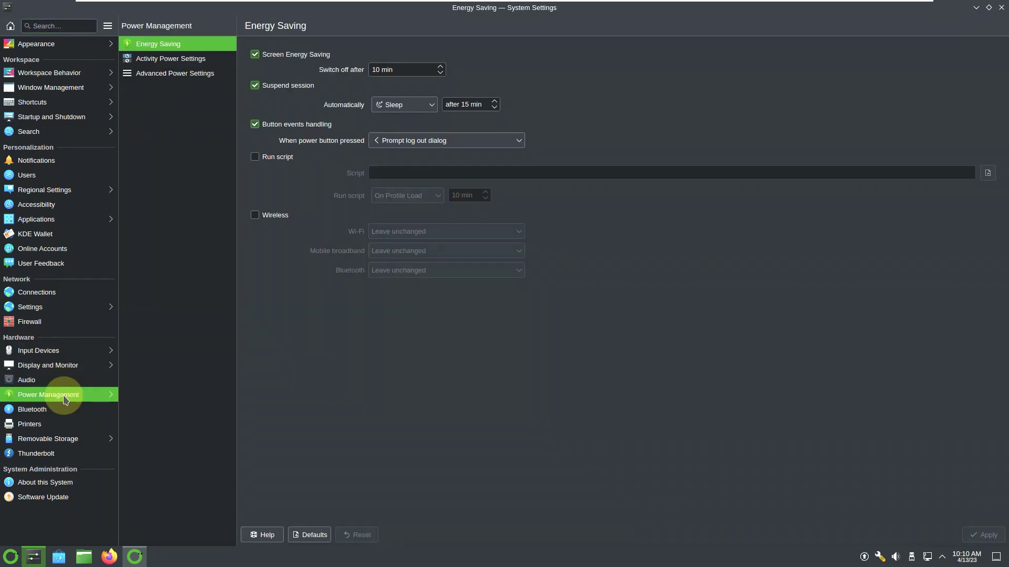
left_click(62, 410)
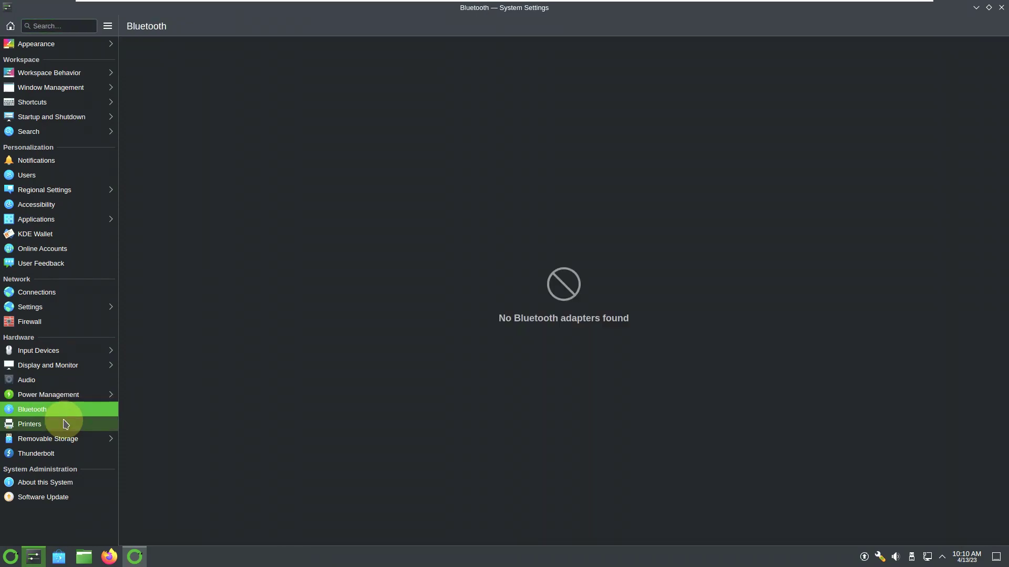
left_click(65, 424)
left_click(63, 439)
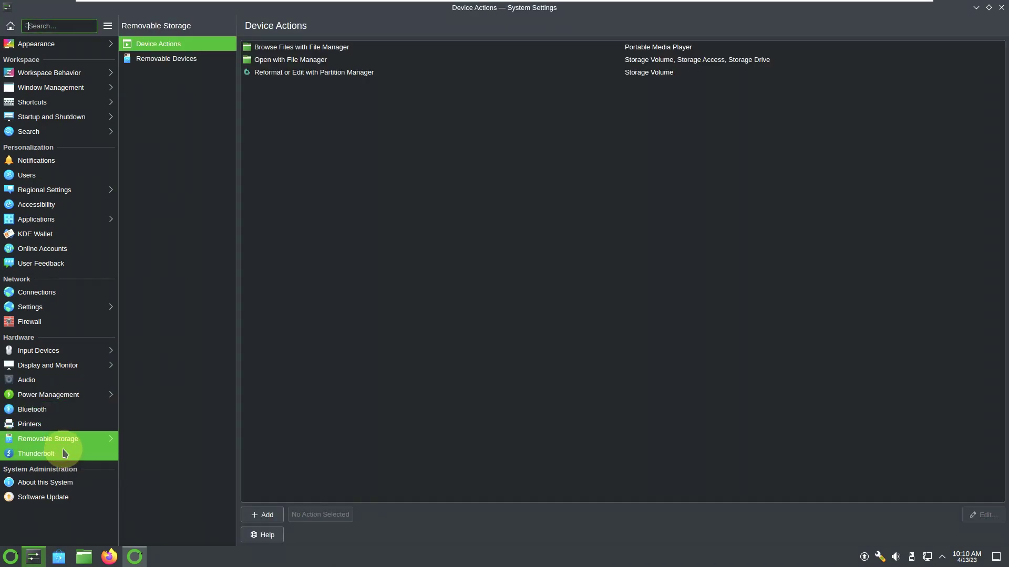
left_click(64, 453)
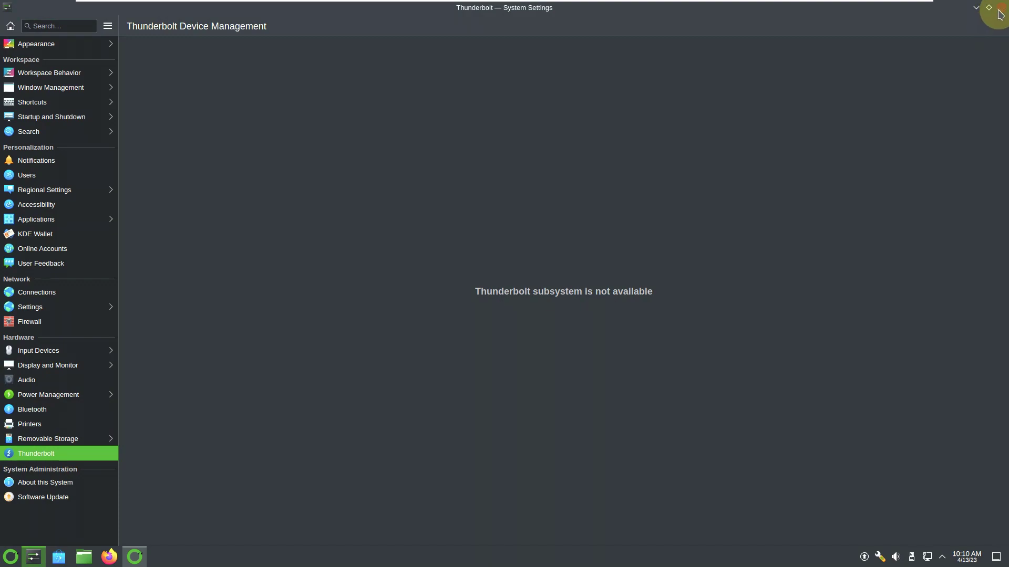
left_click(1000, 12)
left_click_drag(227, 31, 473, 92)
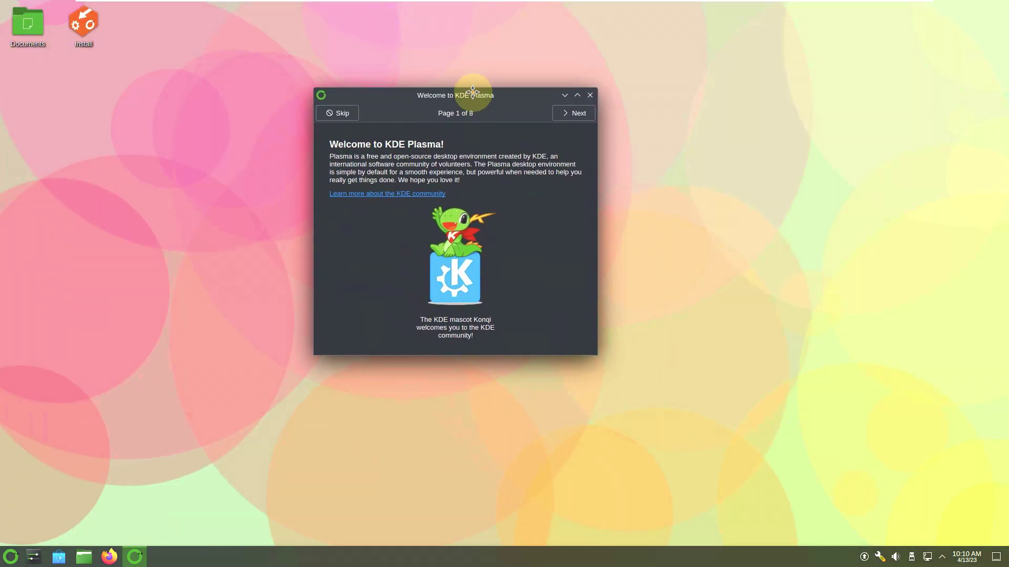
- Page through all eight Welcome to KDE Plasma pages and finish the tour
left_click(565, 110)
left_click(565, 111)
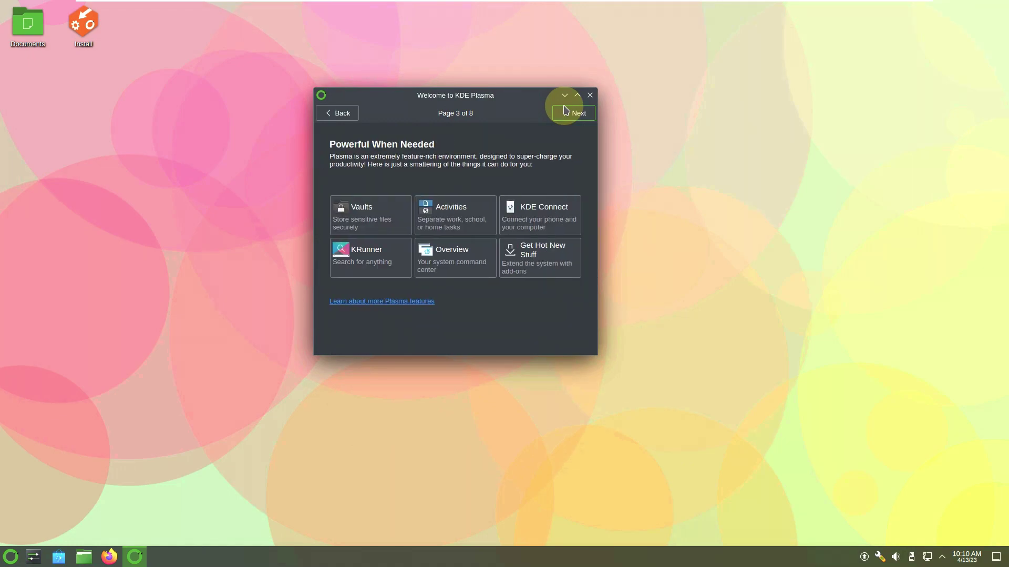
left_click(565, 110)
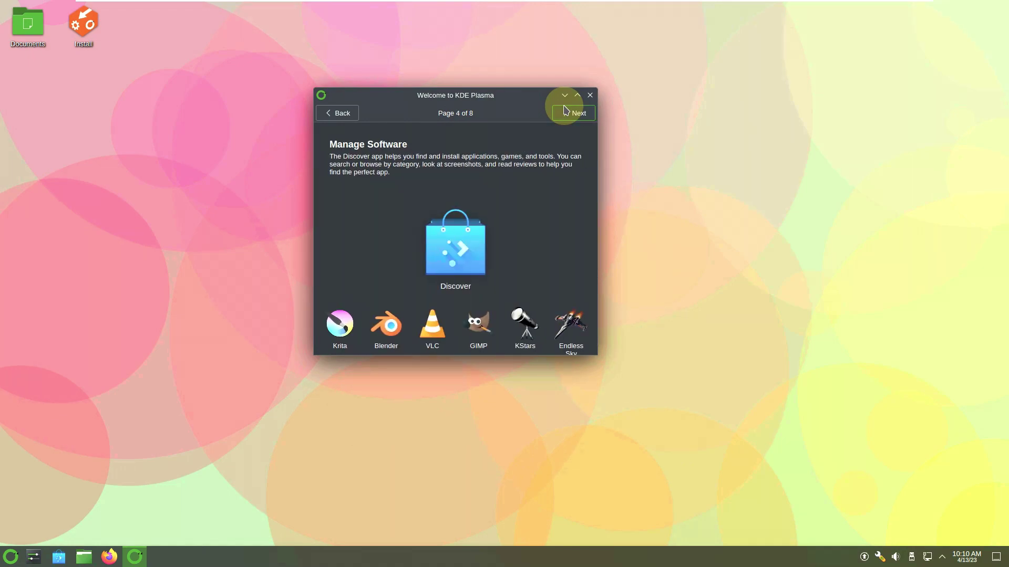
left_click(566, 111)
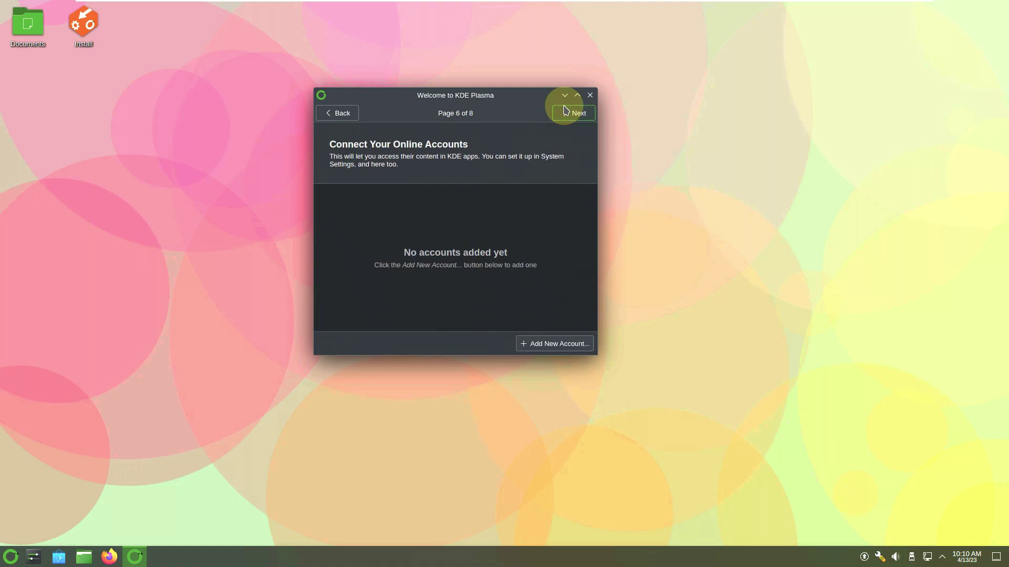
left_click(566, 110)
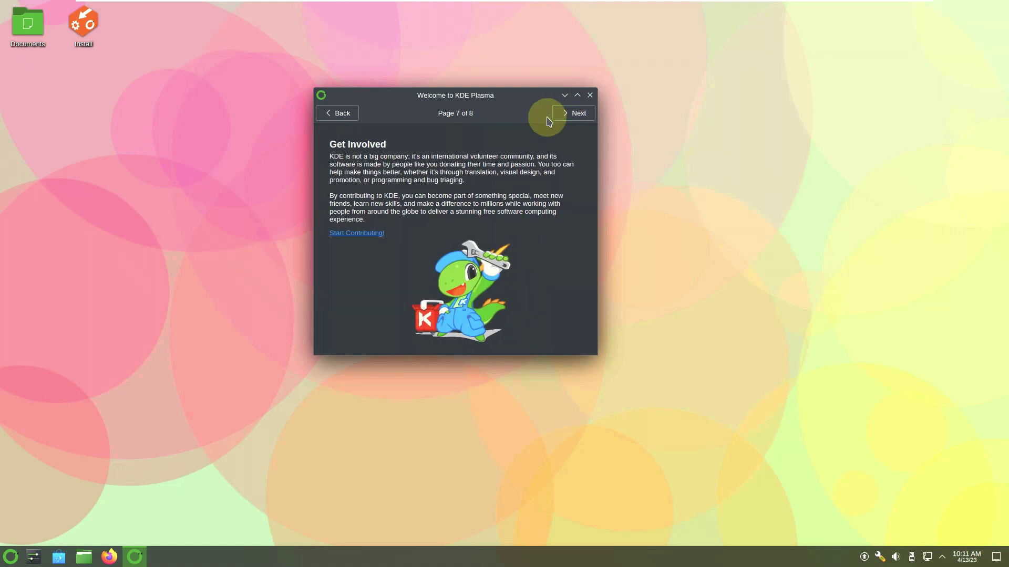
left_click(556, 118)
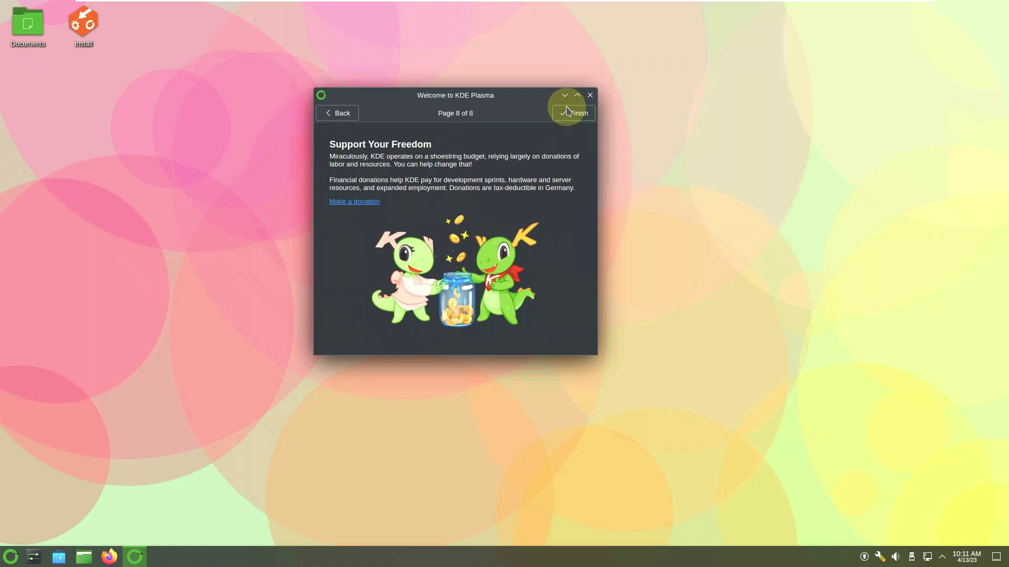
left_click(568, 111)
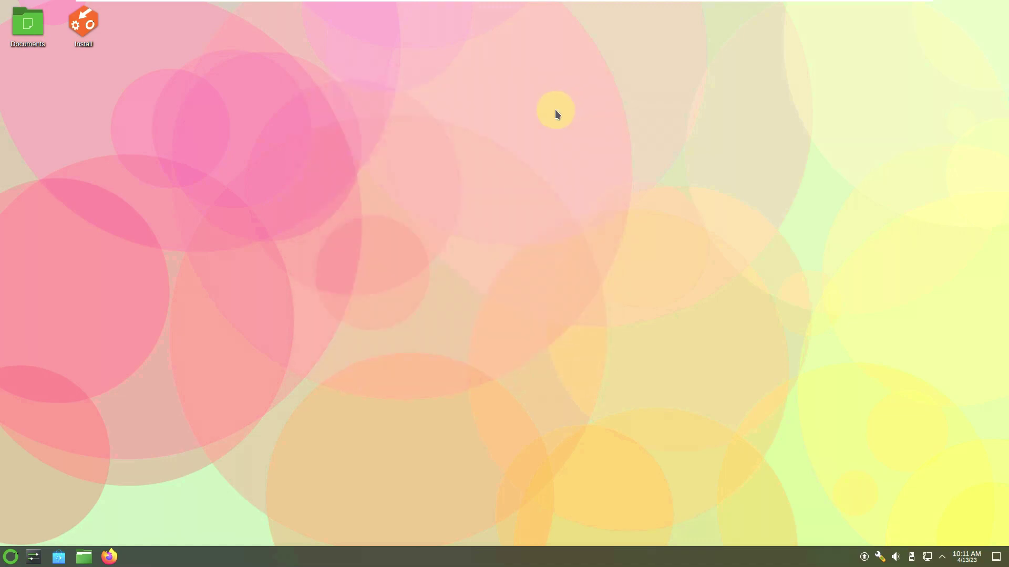
left_click(962, 552)
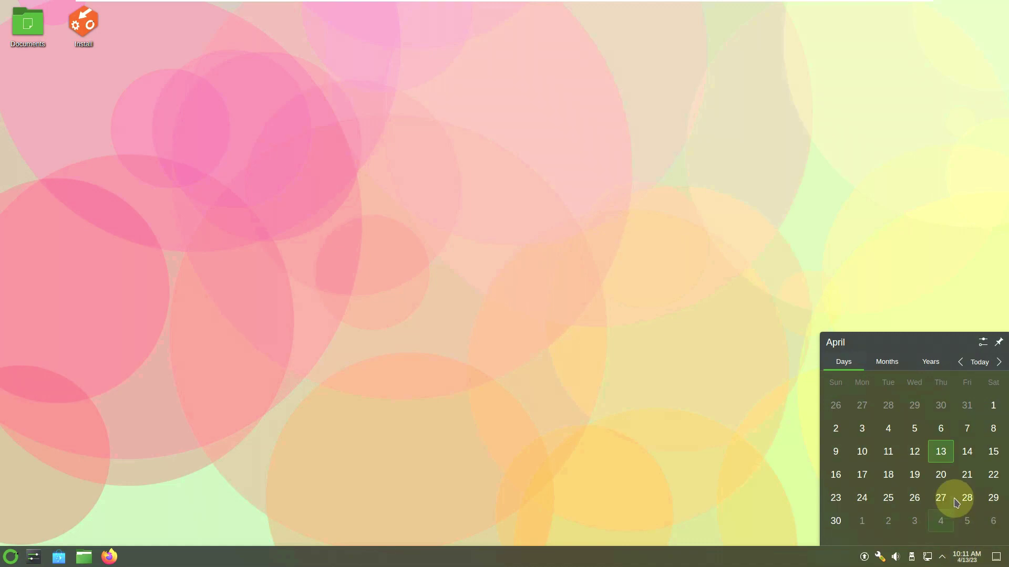
left_click(966, 556)
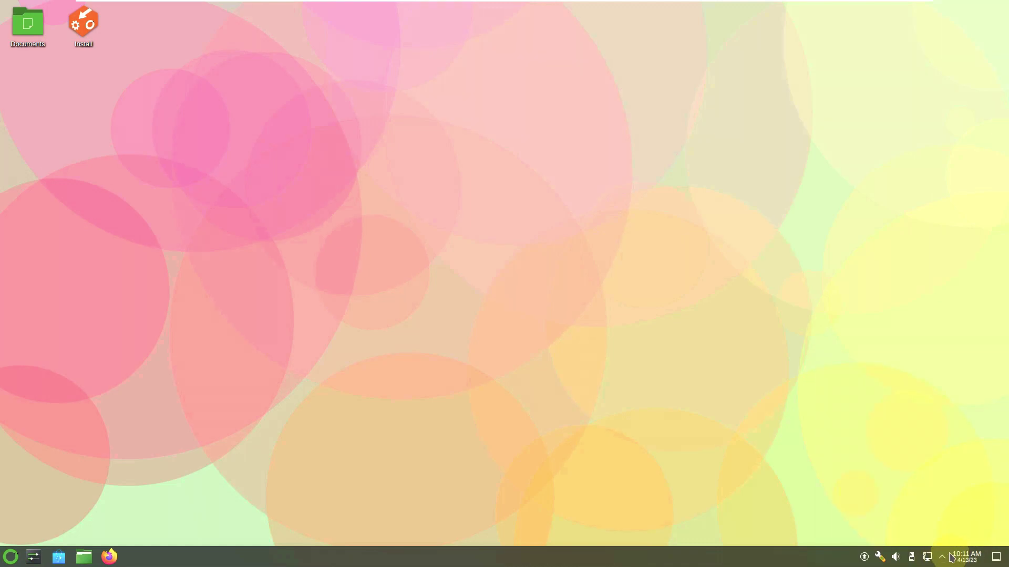
left_click(942, 558)
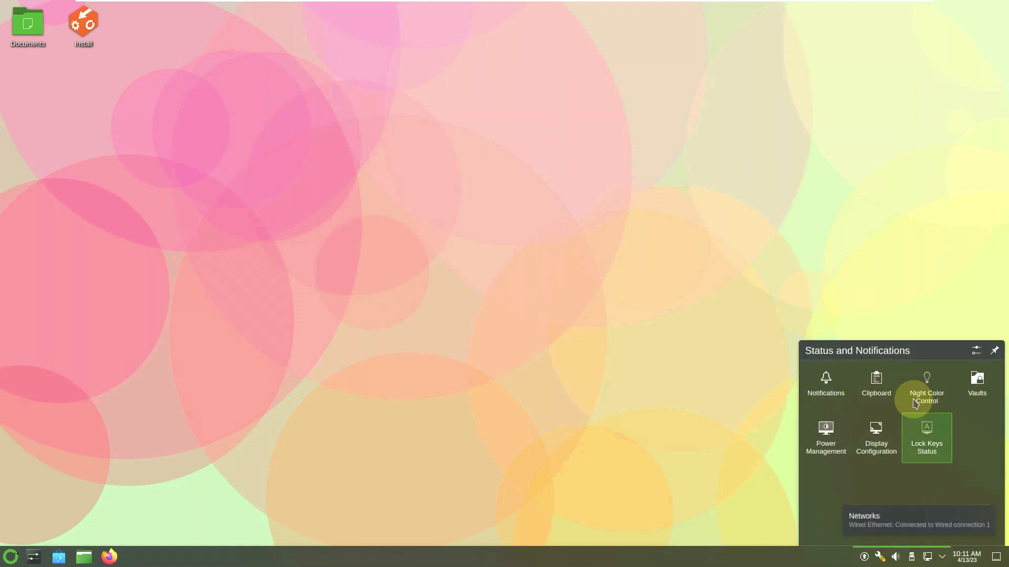
key("Escape")
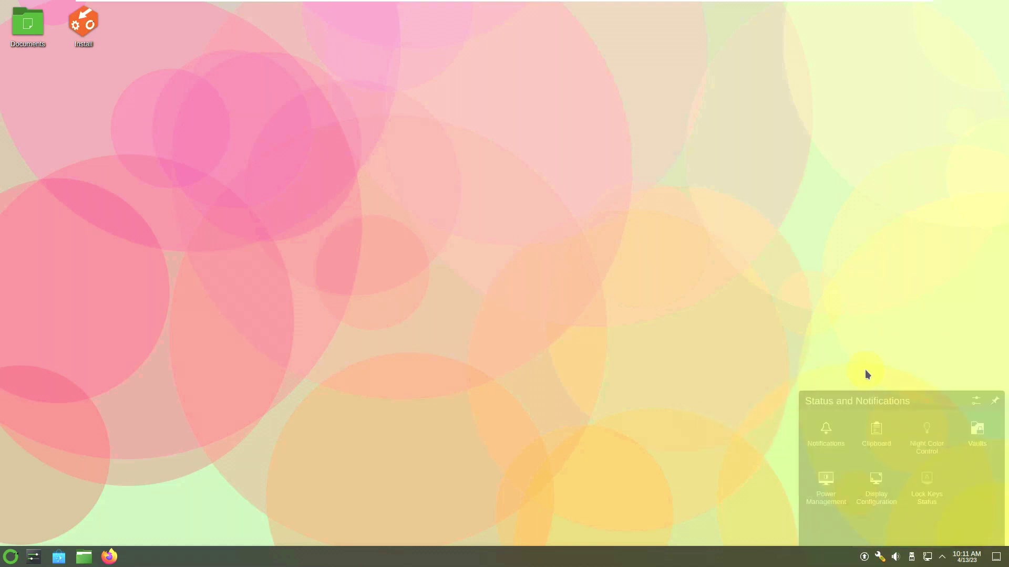
left_click(913, 558)
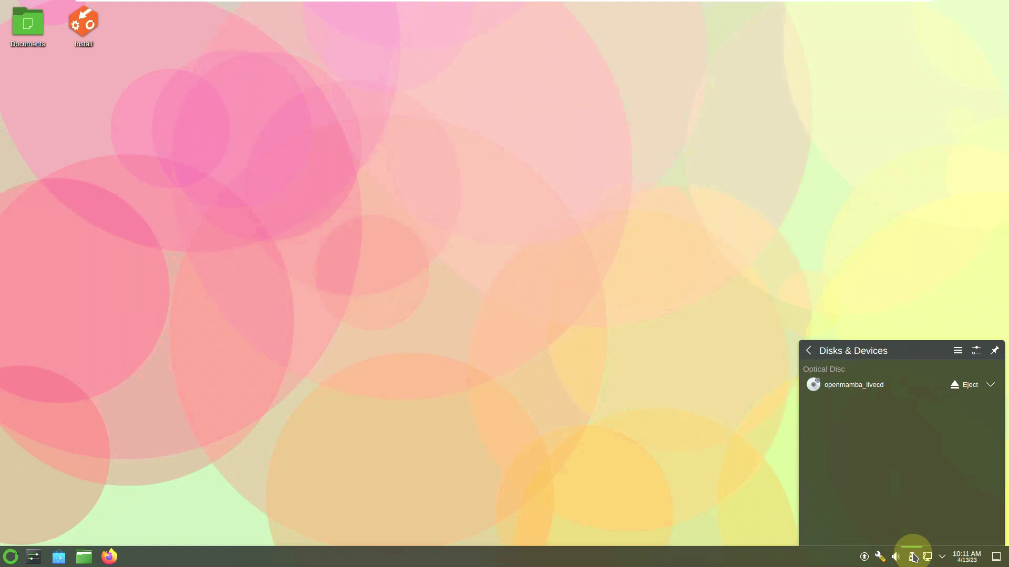
left_click(913, 554)
left_click(895, 558)
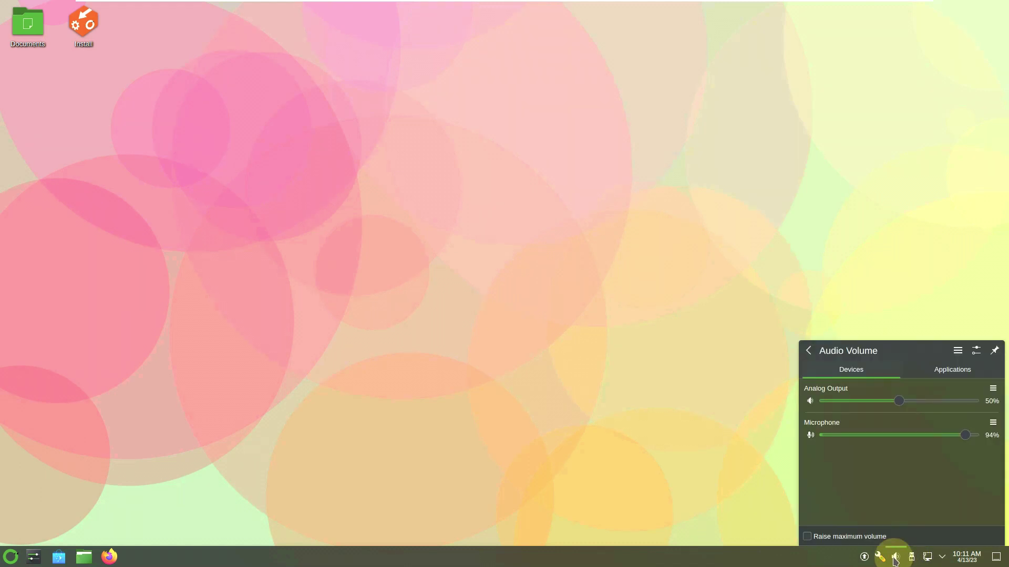
left_click(936, 378)
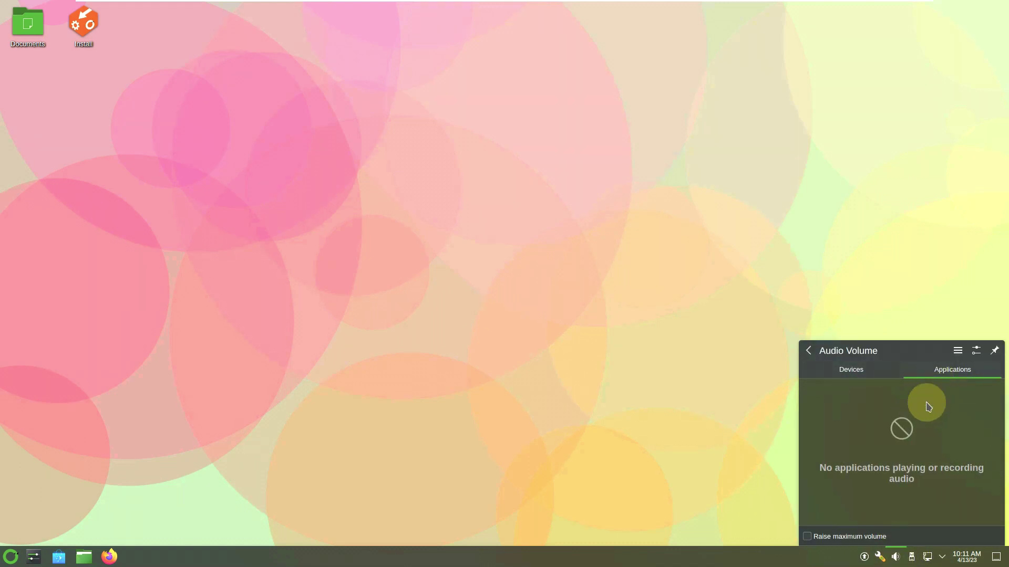
left_click(893, 556)
left_click(886, 556)
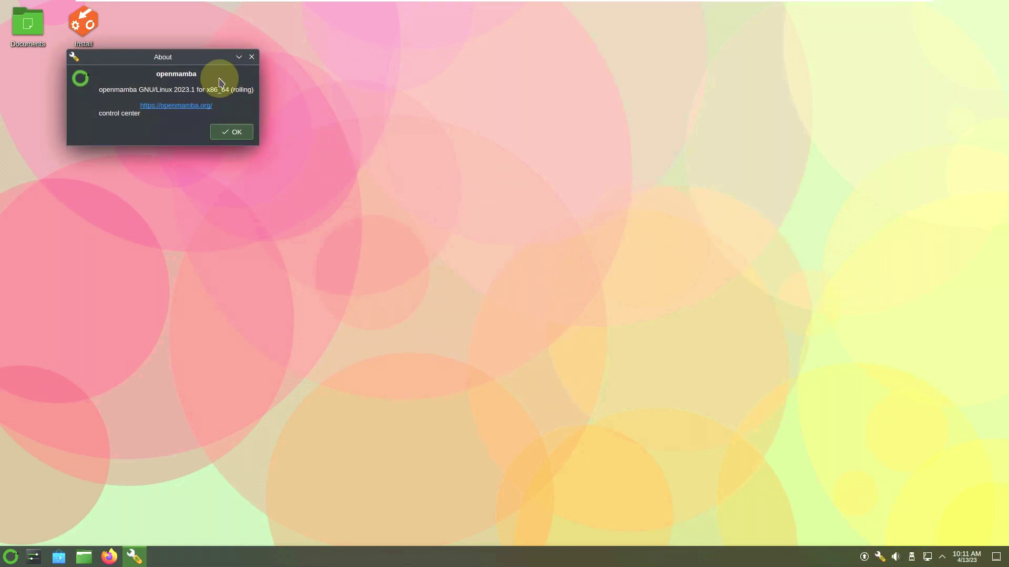
left_click_drag(208, 69, 540, 153)
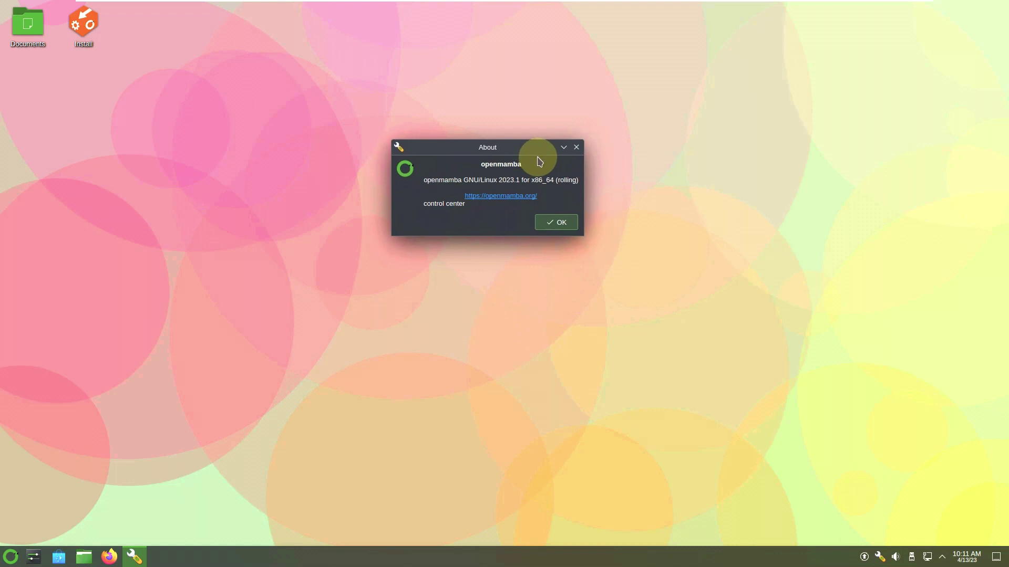
left_click(546, 223)
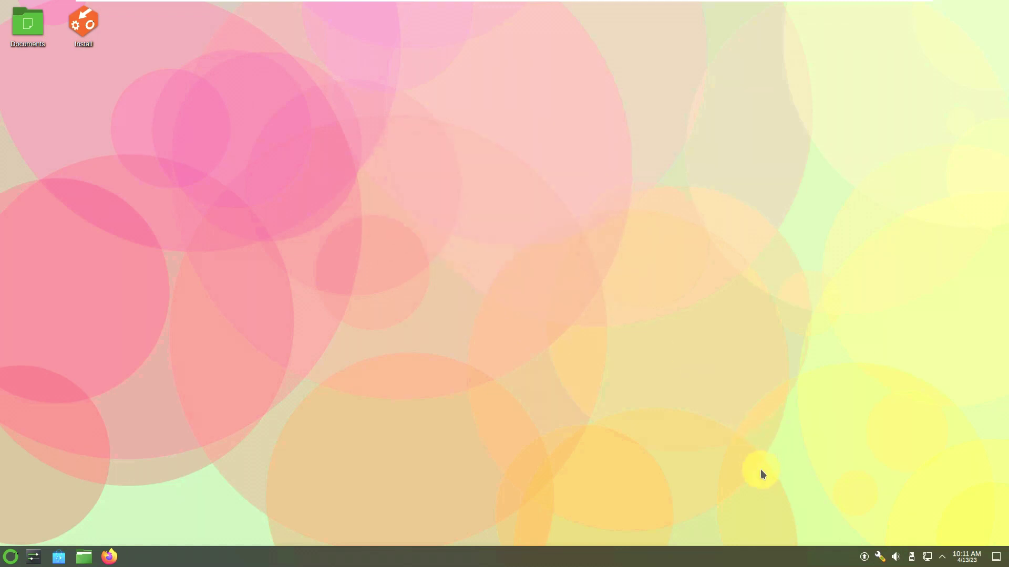
left_click(865, 557)
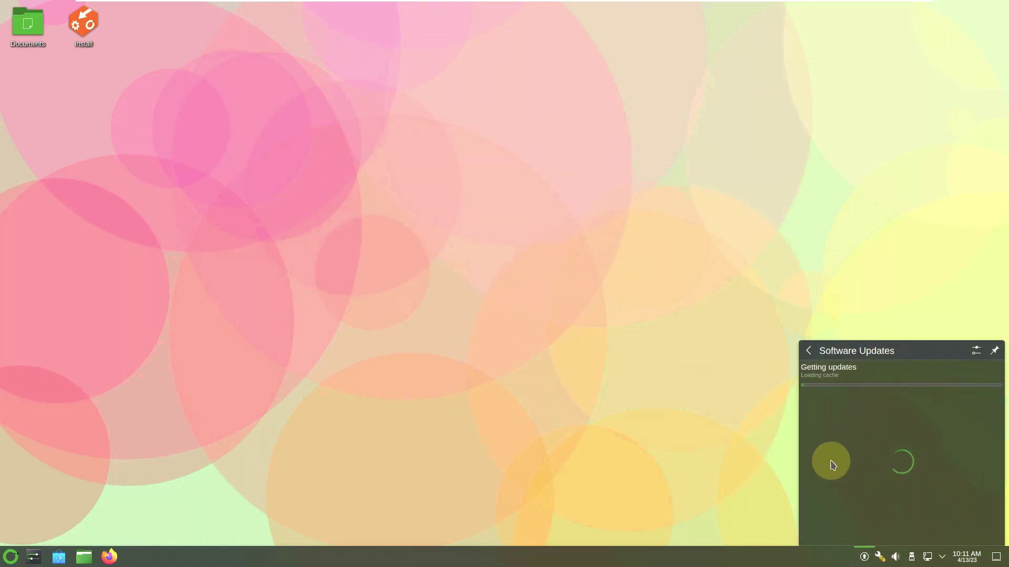
left_click(632, 301)
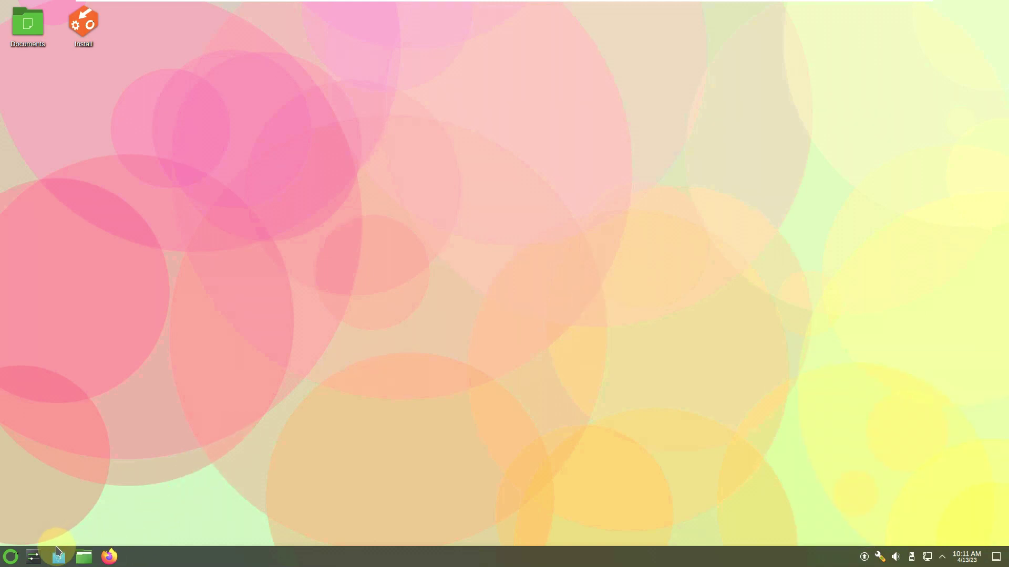
left_click(84, 560)
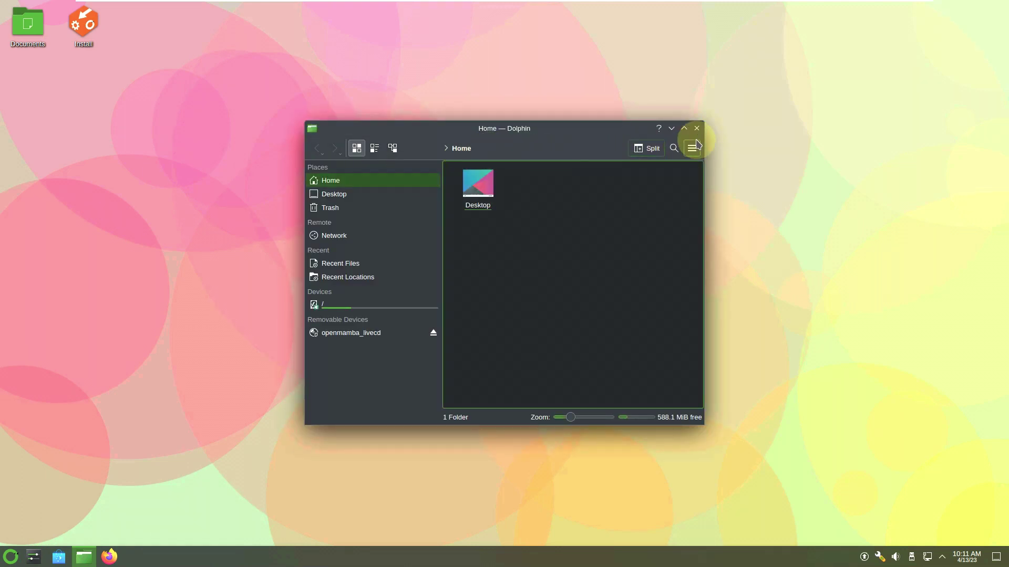
left_click(692, 148)
mouse_move(724, 358)
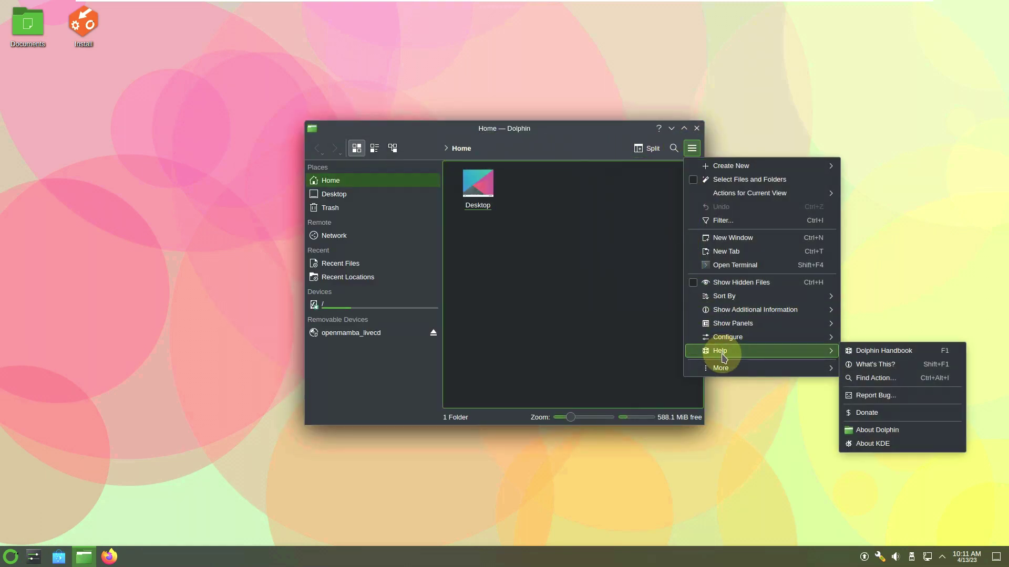
left_click(882, 429)
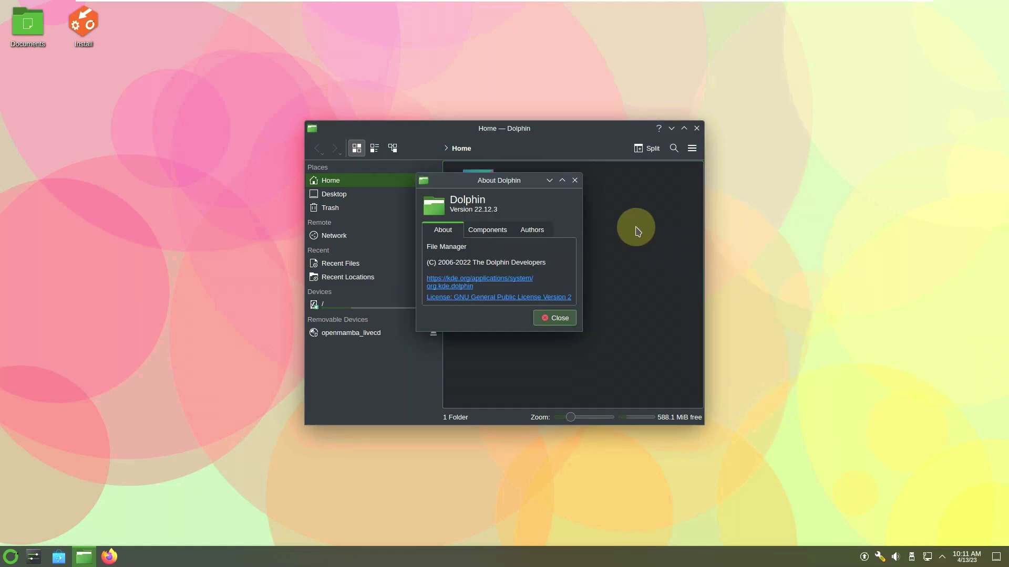
left_click(554, 320)
left_click(692, 148)
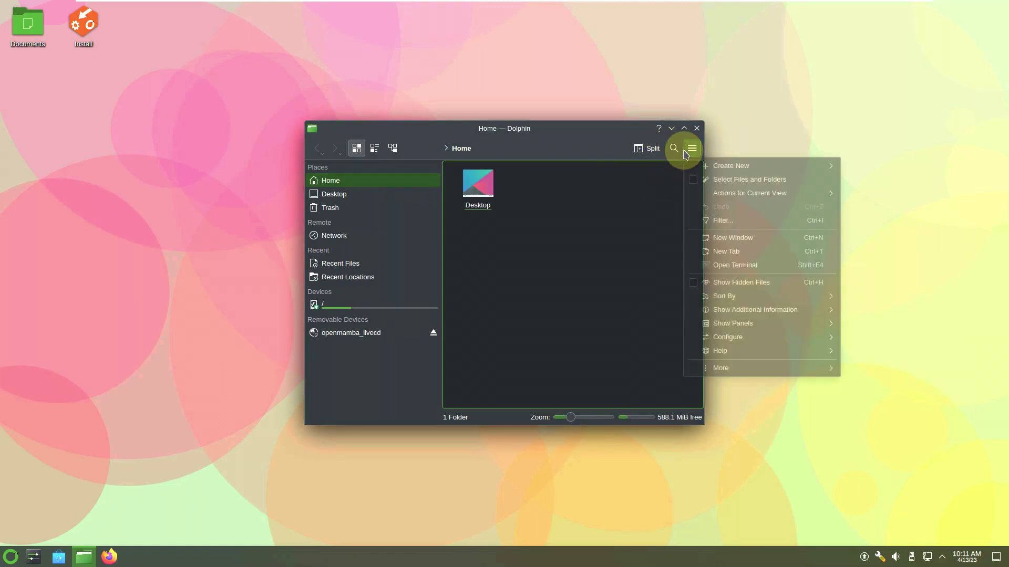
mouse_move(713, 352)
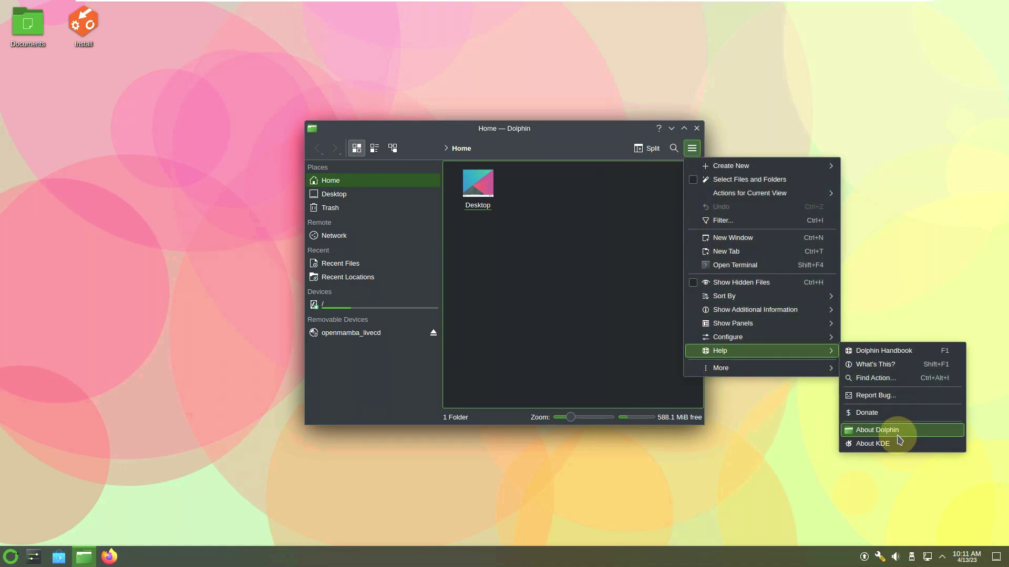
left_click(873, 443)
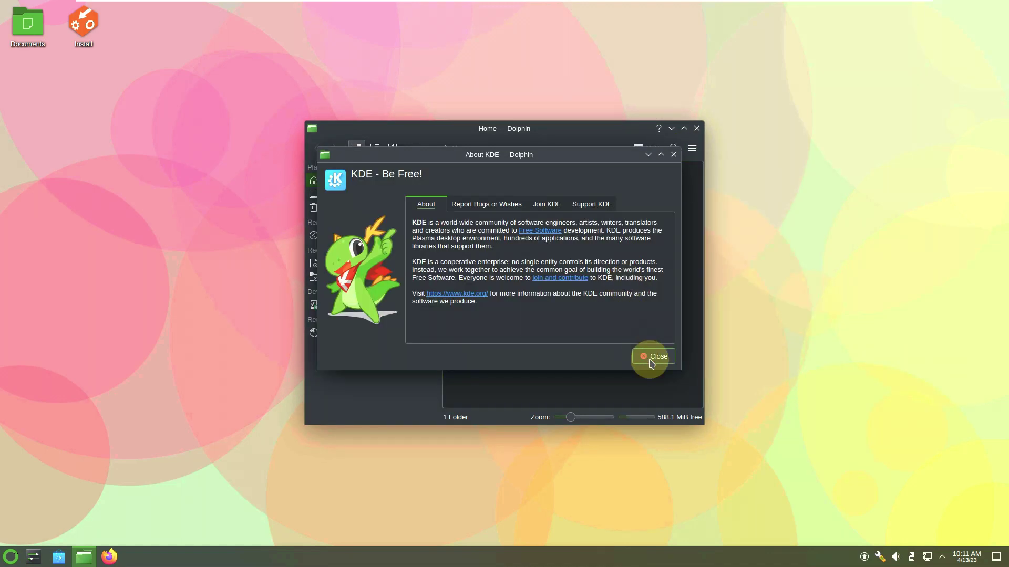
left_click(655, 359)
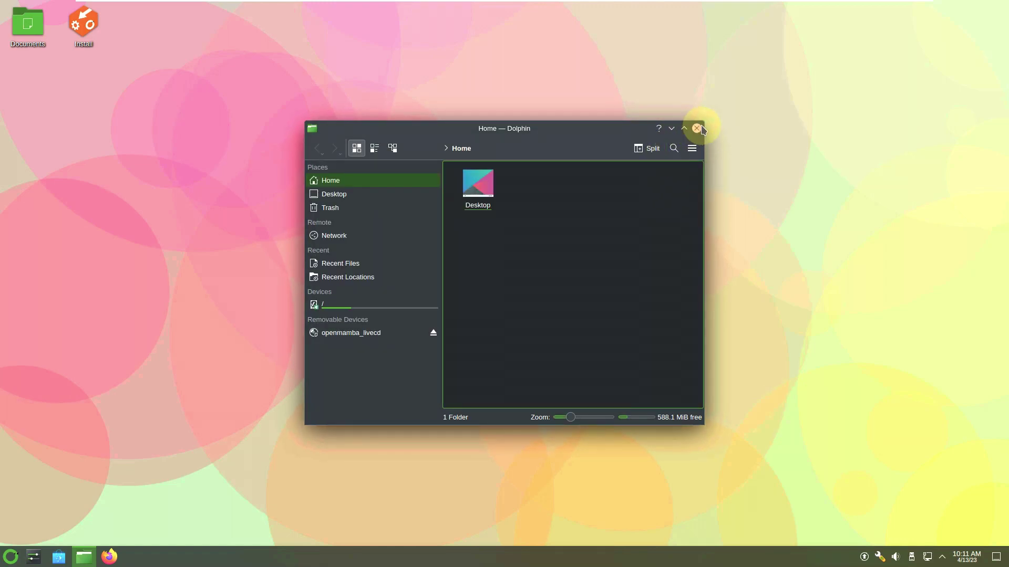
left_click(696, 128)
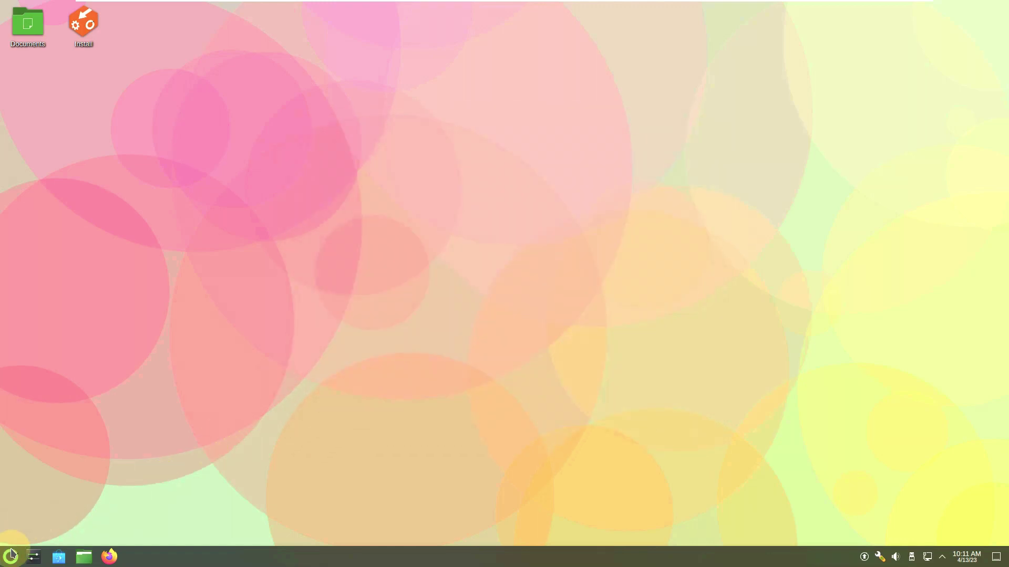
- Open the launcher's All Applications list and scroll down to System Monitor
left_click(10, 554)
left_click(43, 344)
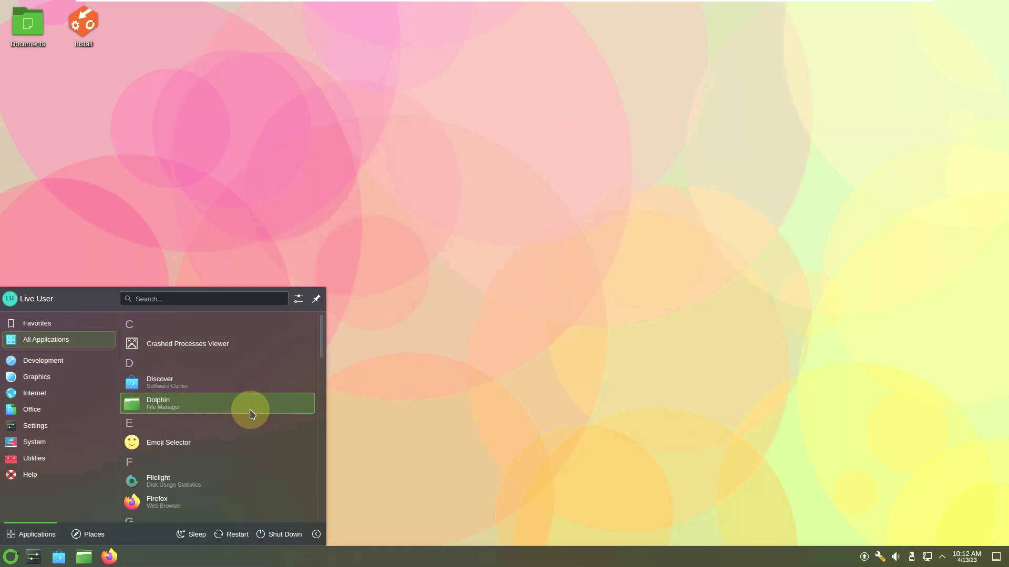
left_click_drag(322, 348, 324, 532)
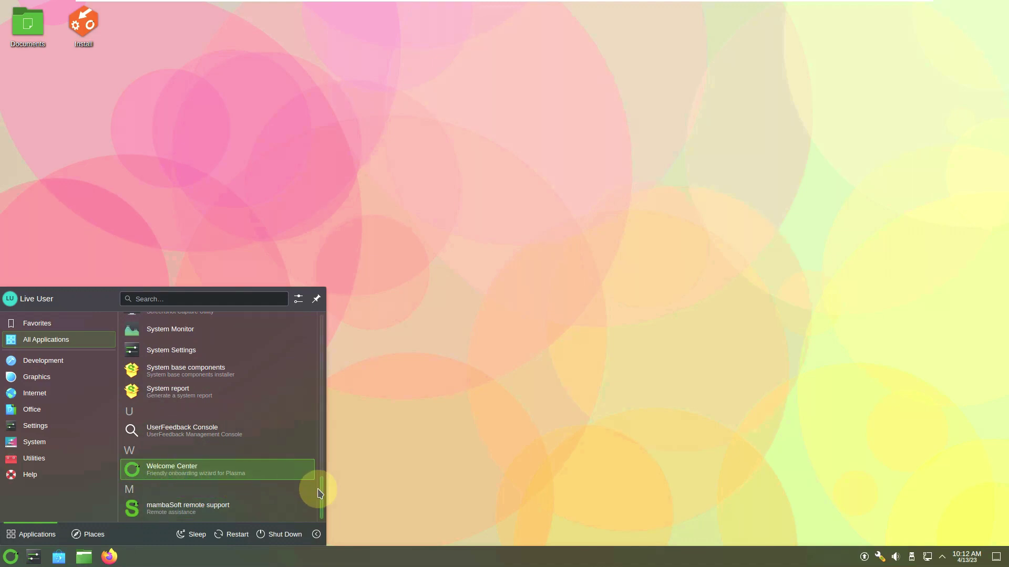
left_click_drag(320, 494, 322, 457)
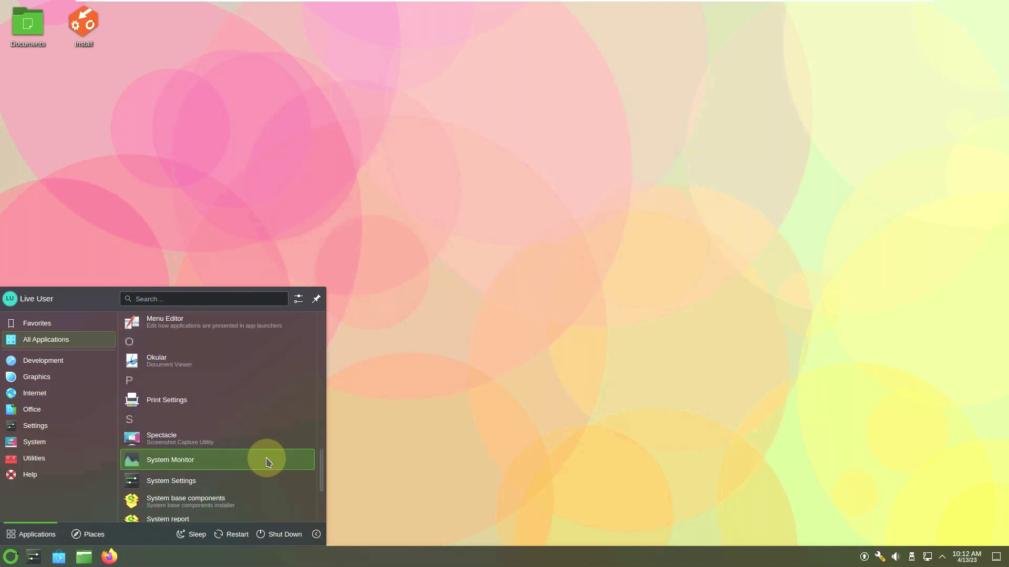
- Launch System Monitor maximized and view its Applications, History and Processes pages
left_click(268, 462)
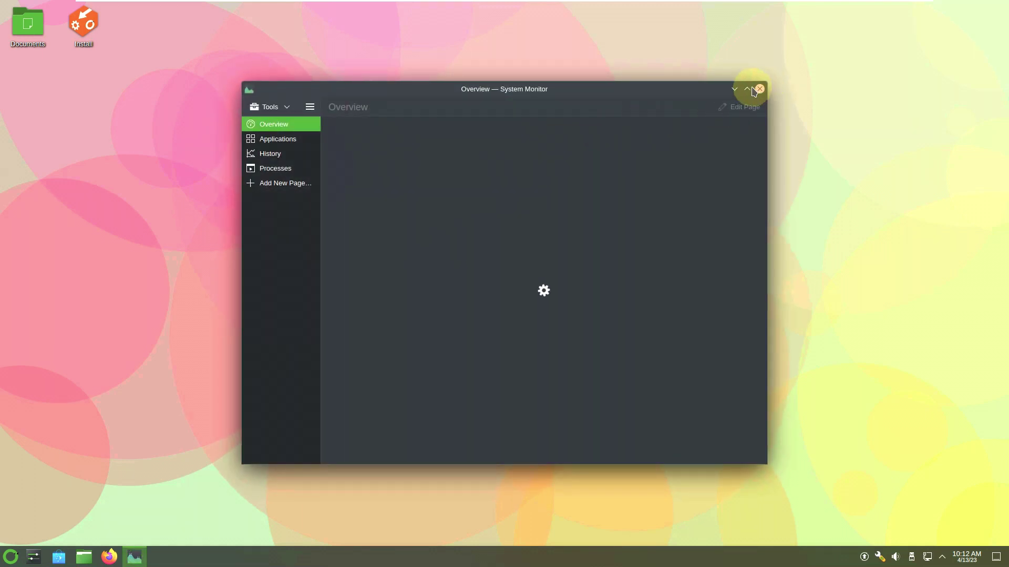
left_click(747, 89)
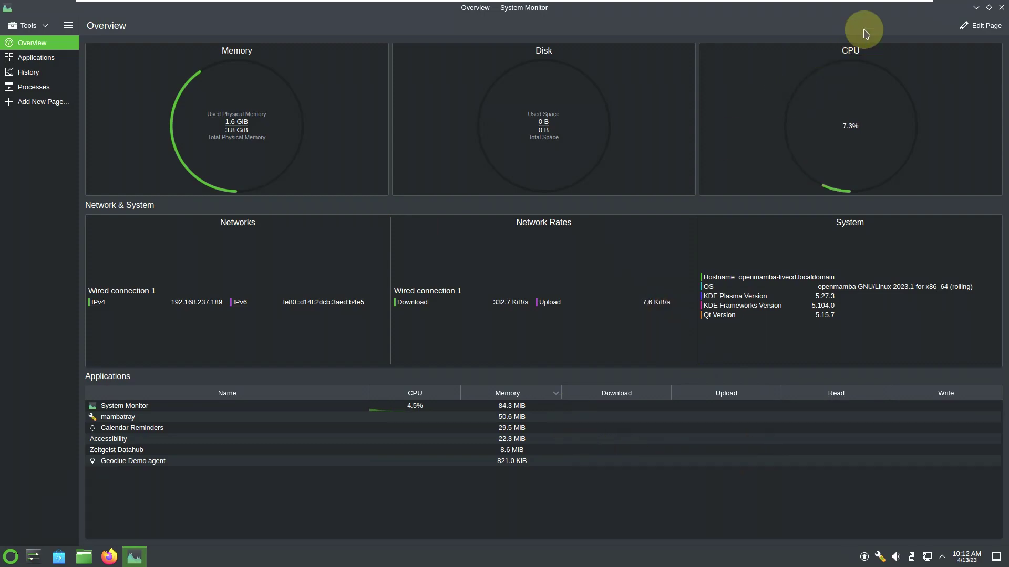
left_click(56, 65)
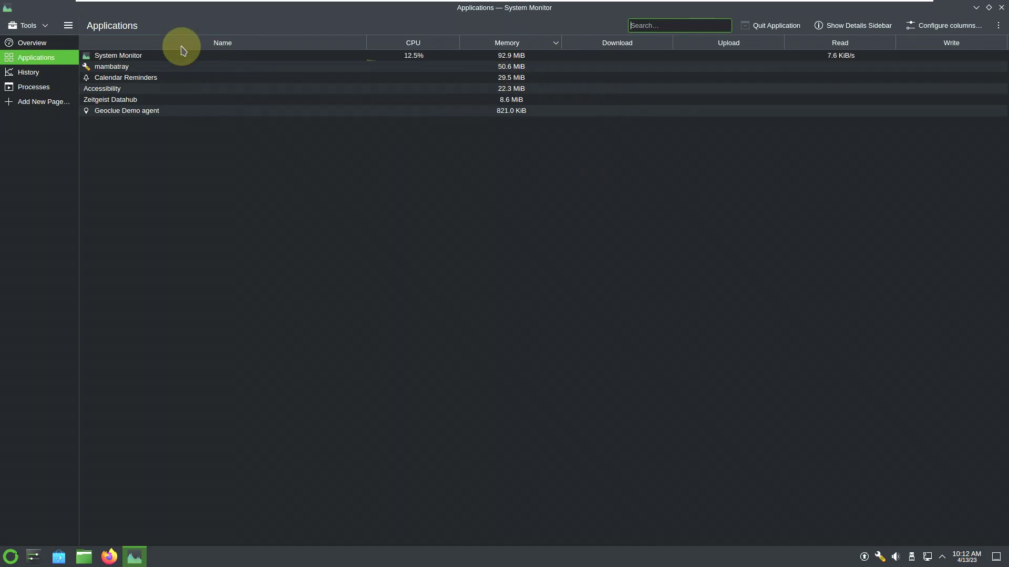
left_click(29, 72)
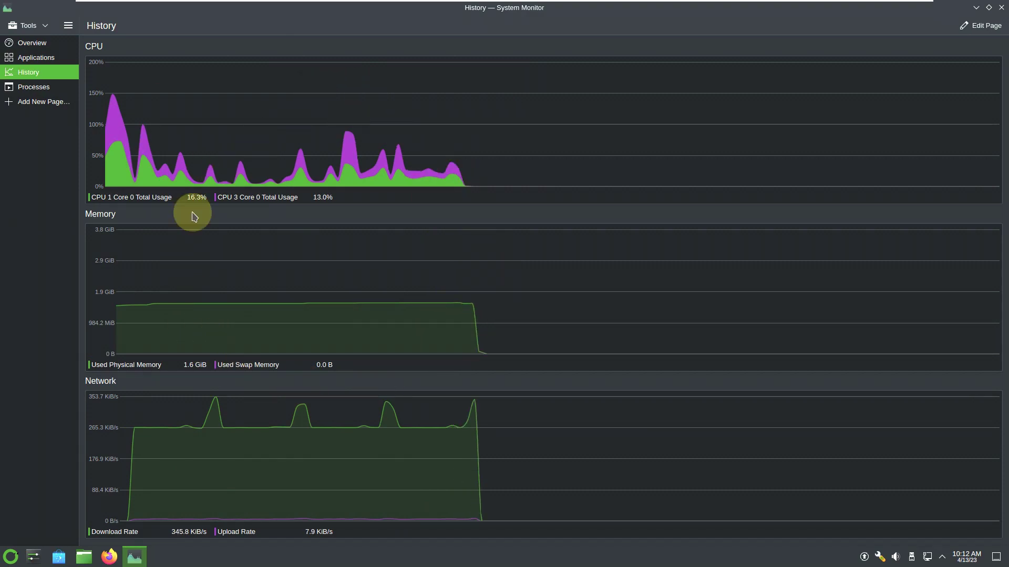
left_click(58, 86)
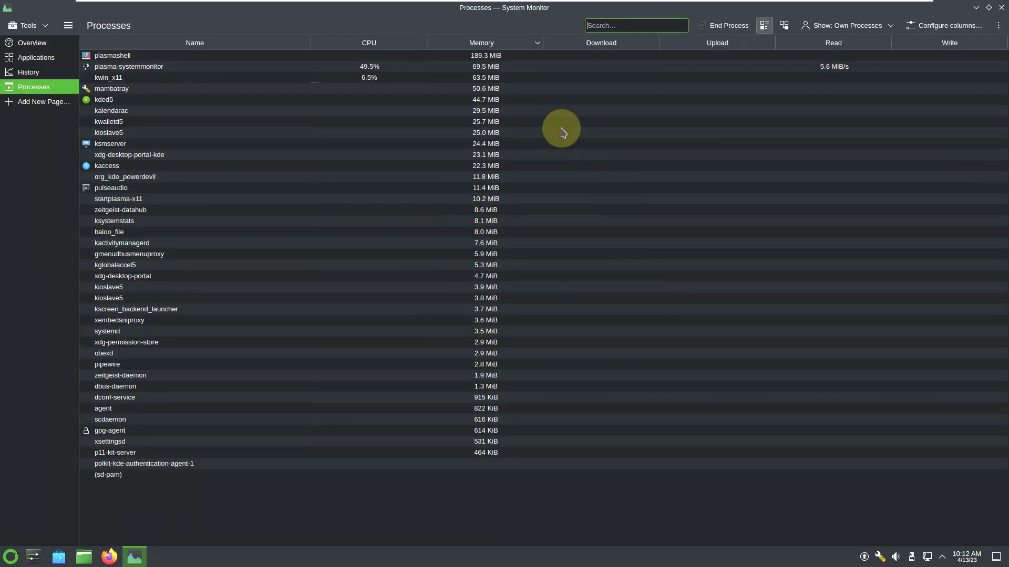
- Show processes as a tree and inspect rows such as gpg-agent, dconf-service and pulseaudio
left_click(783, 25)
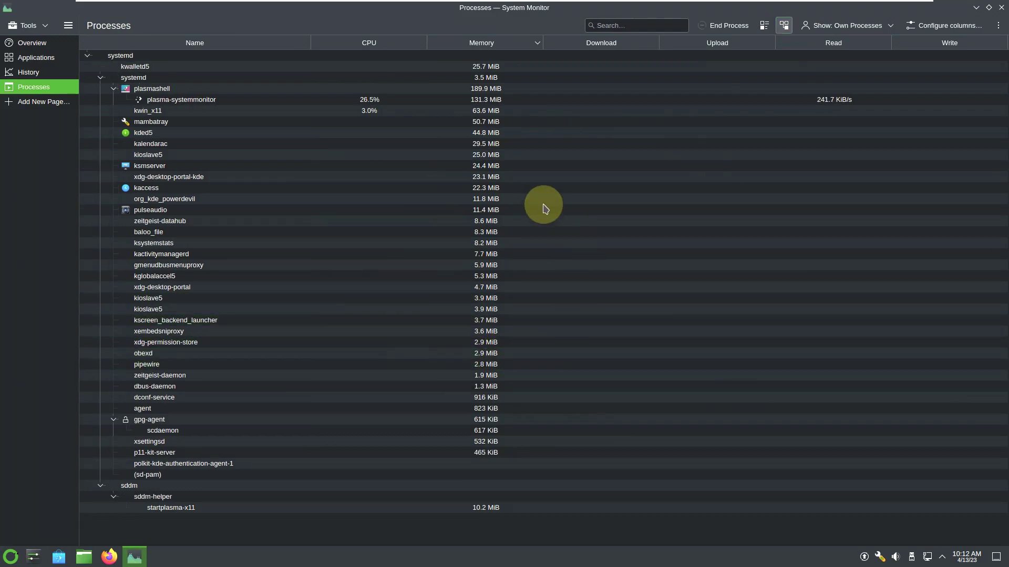
left_click(374, 375)
left_click(505, 133)
left_click(407, 421)
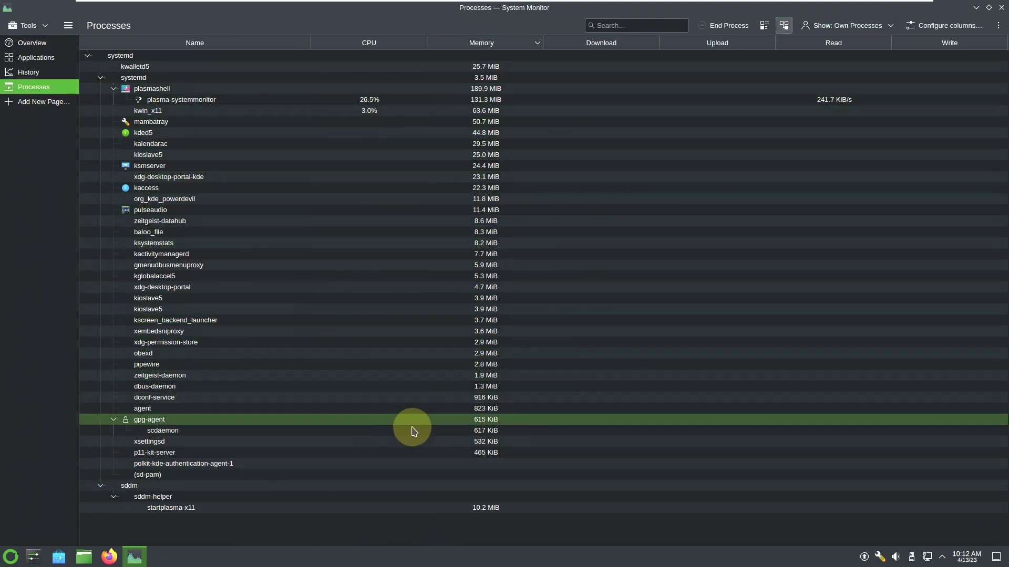
left_click(484, 386)
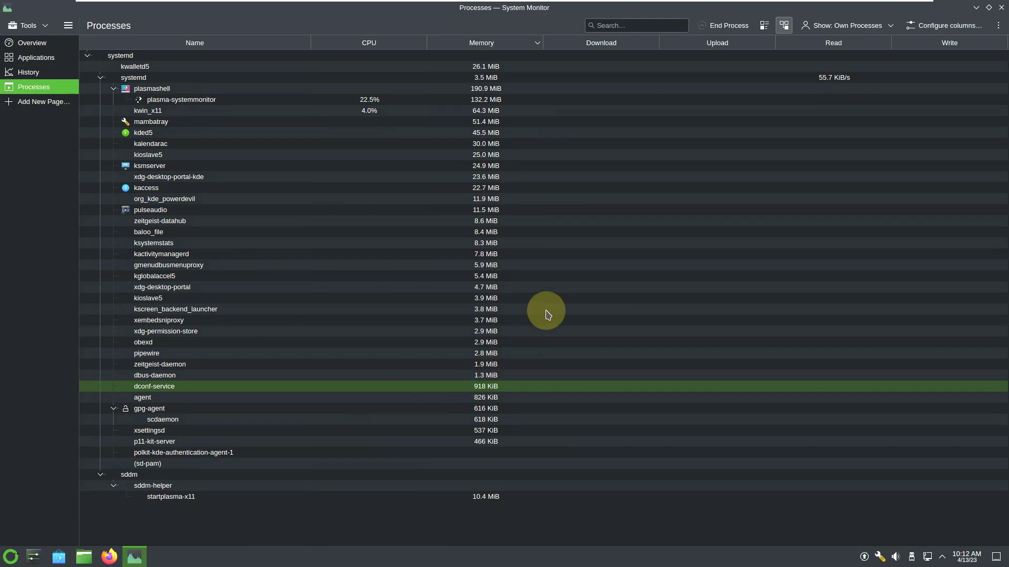
left_click(547, 287)
left_click(514, 66)
left_click(431, 204)
left_click(1001, 8)
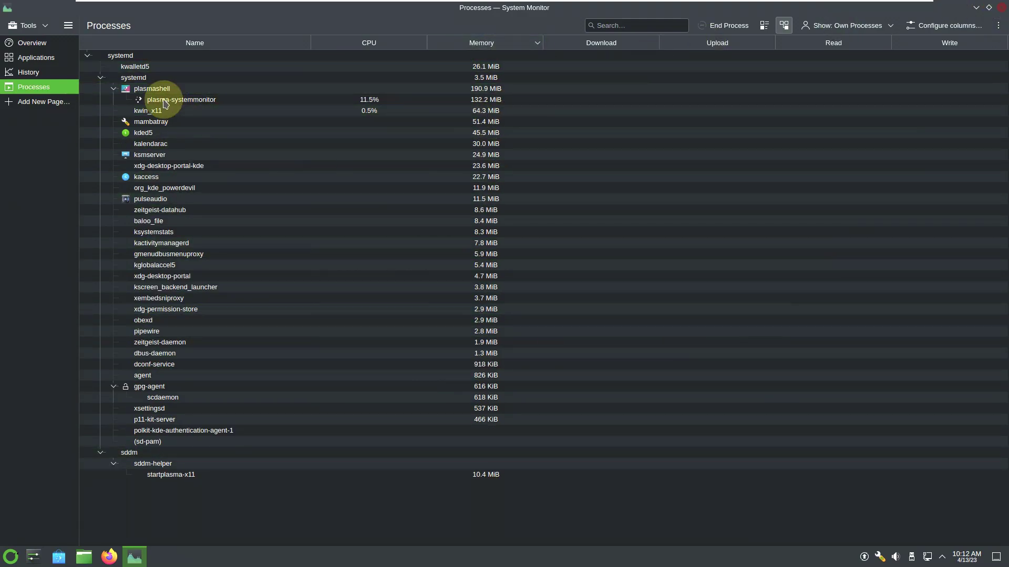
- View the About System Monitor page for version 5.27.3, then close the monitor
left_click(73, 28)
left_click(119, 136)
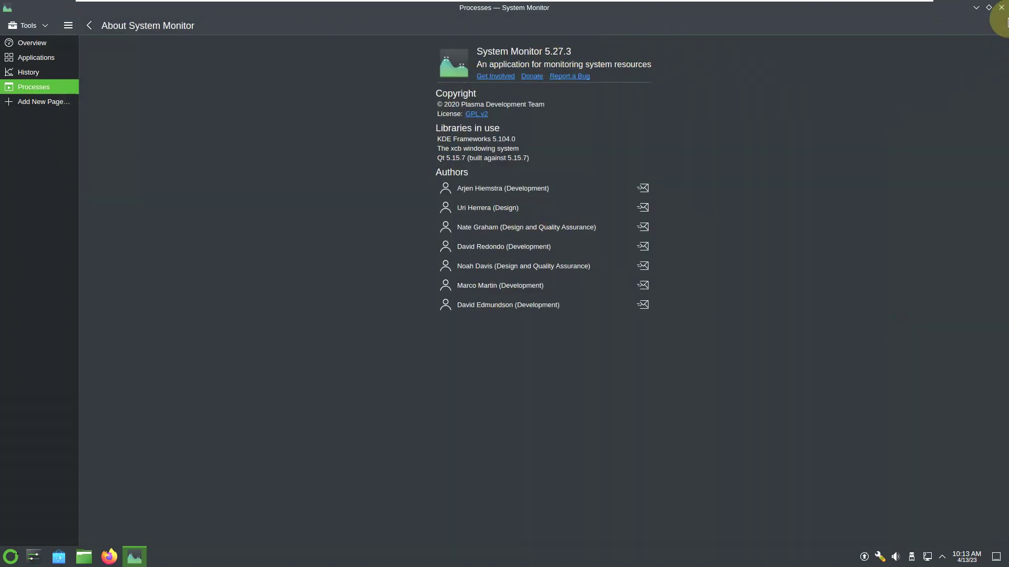
left_click(1001, 7)
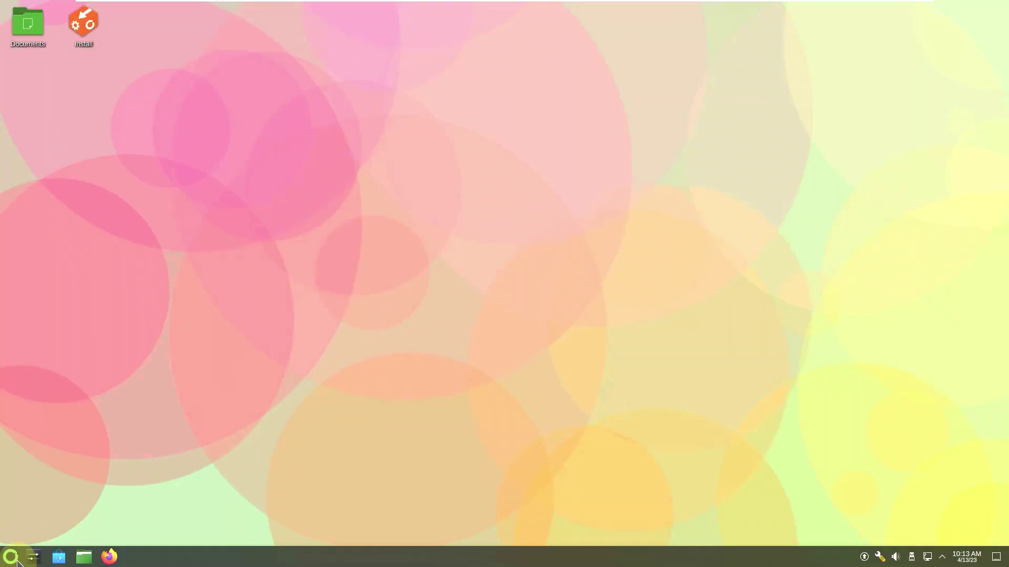
left_click(16, 560)
left_click(56, 559)
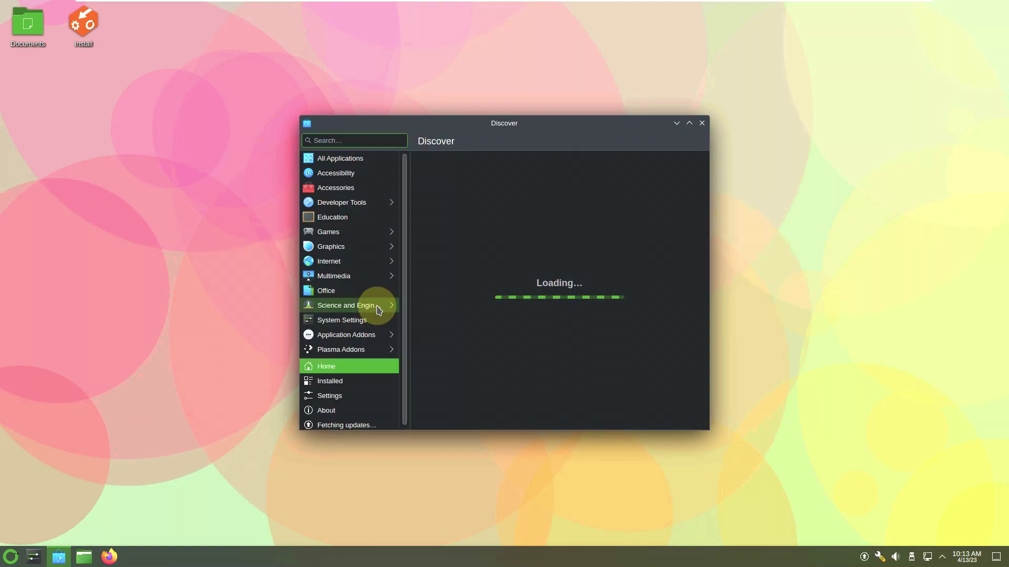
left_click(690, 124)
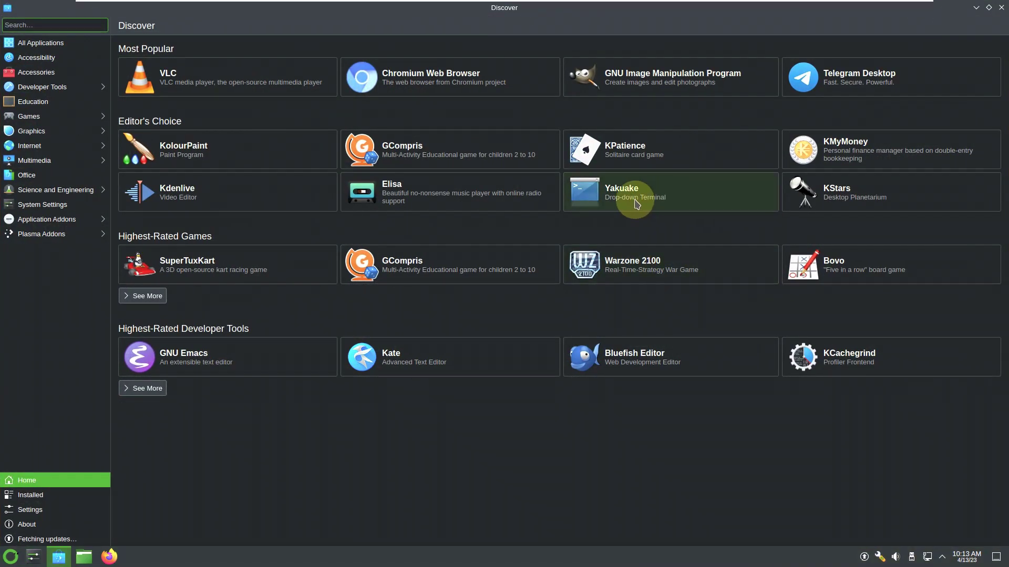
left_click(82, 538)
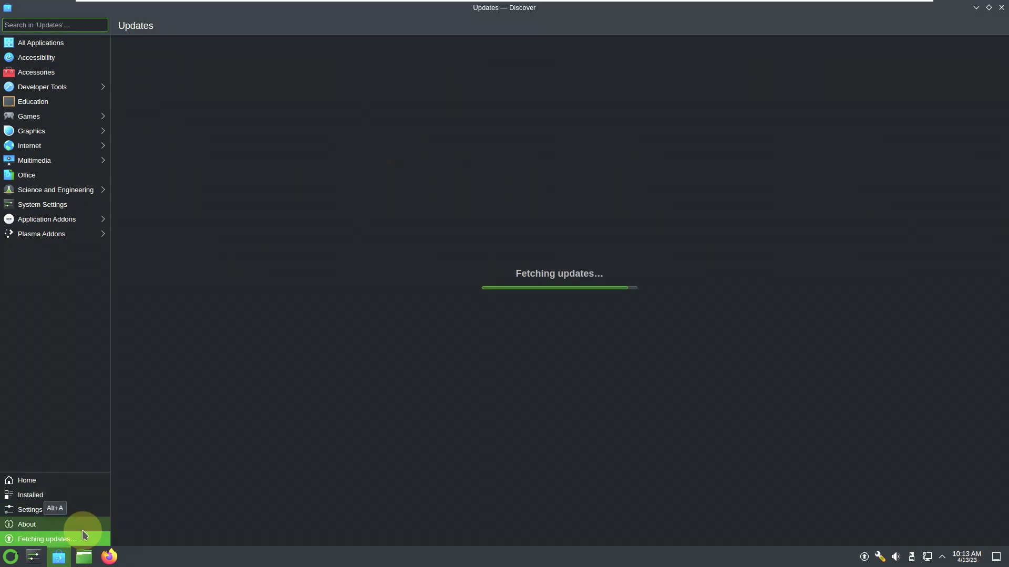
left_click(82, 530)
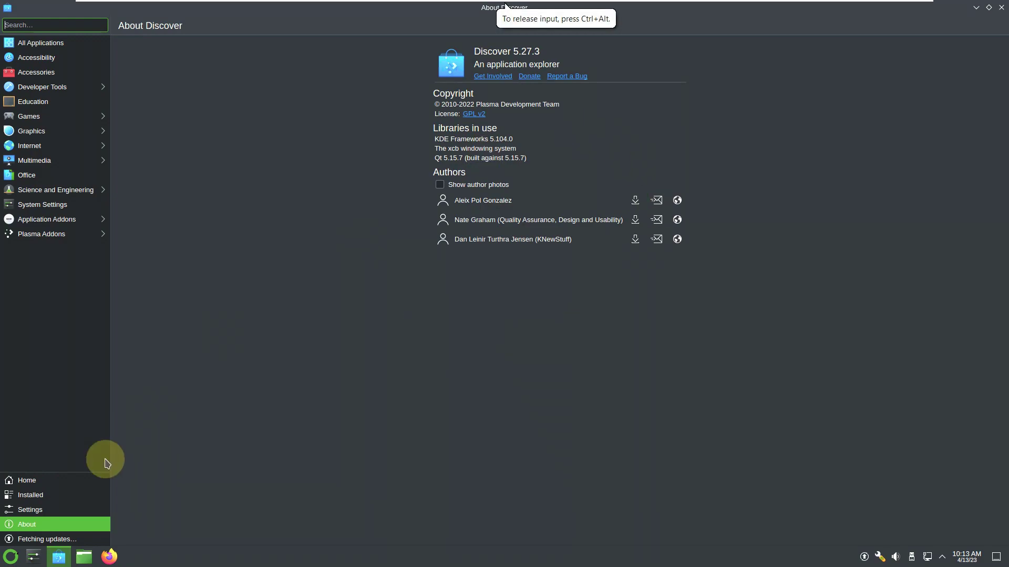
left_click(50, 507)
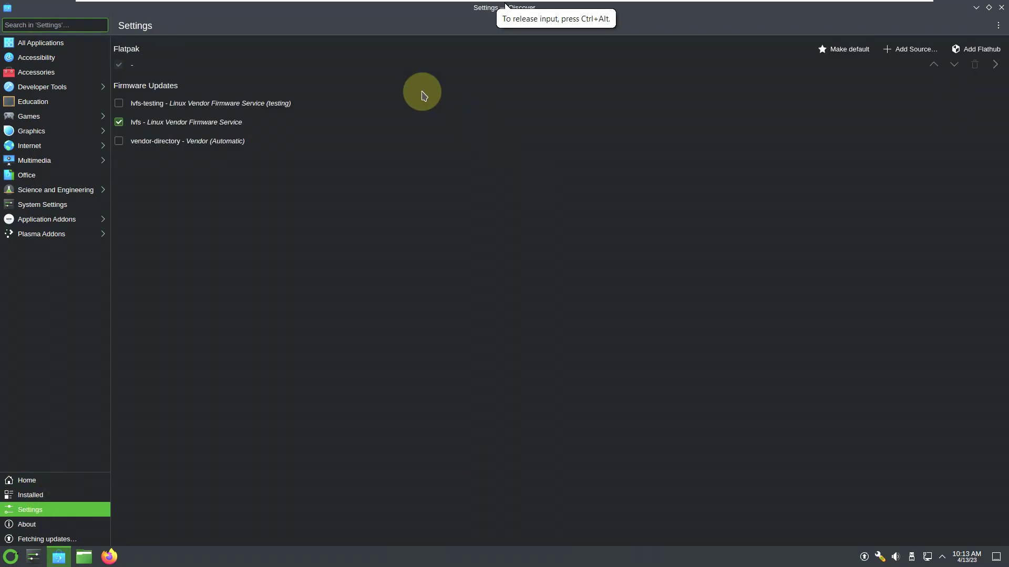
left_click(90, 497)
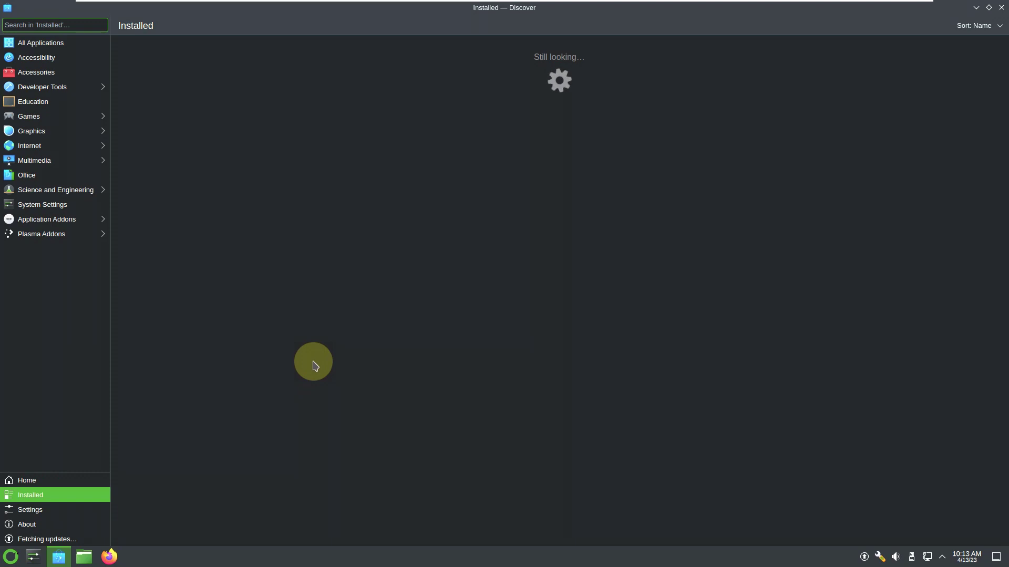
left_click(67, 480)
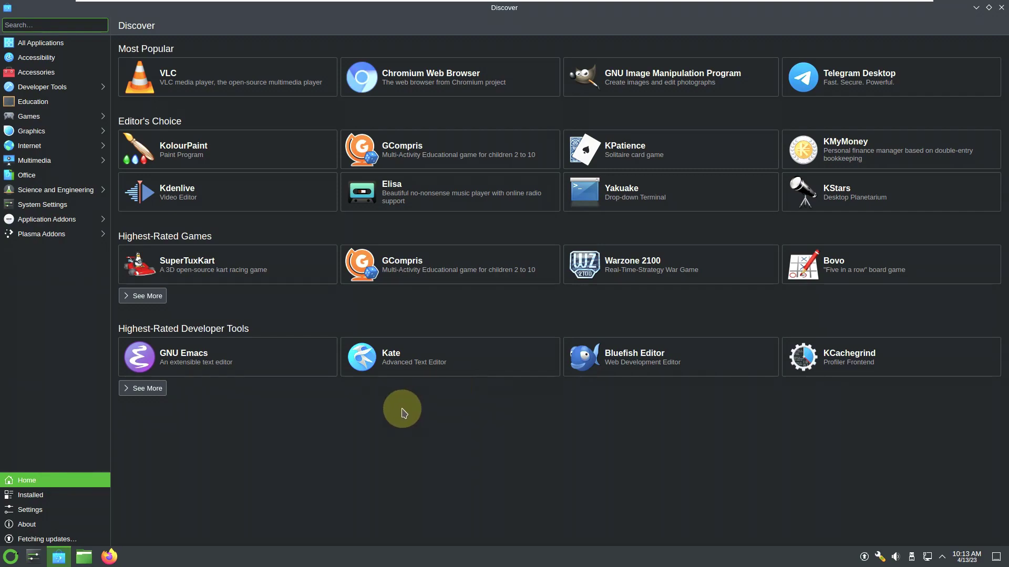
left_click(78, 48)
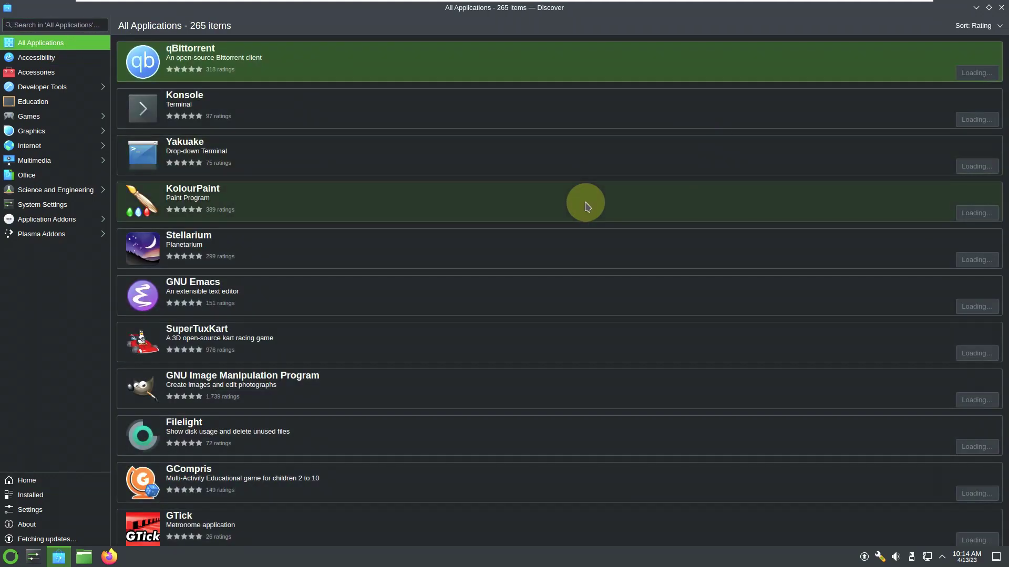
left_click(1001, 8)
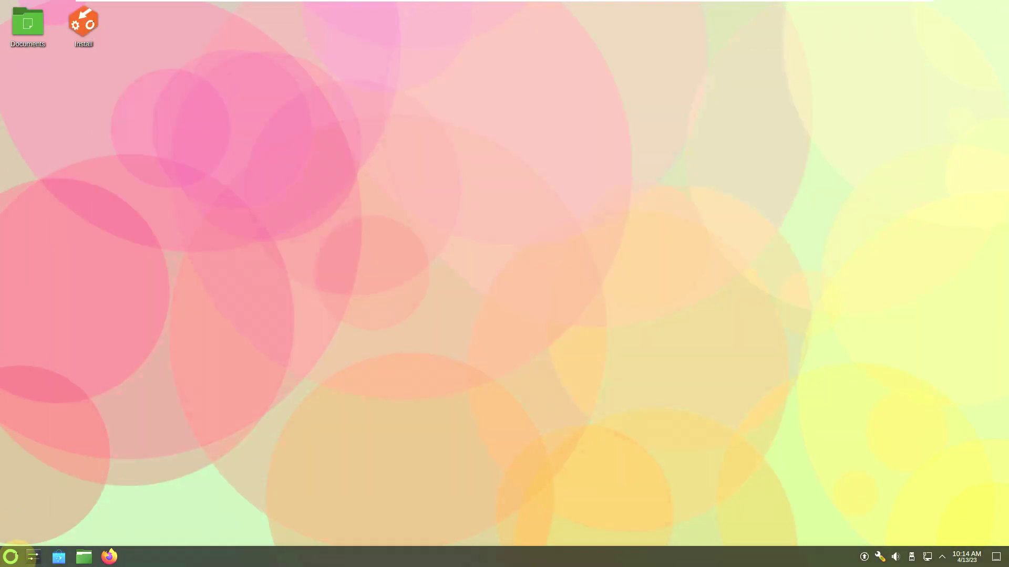
- Launch Install System from the launcher's System category and maximize the Calamares window
left_click(11, 556)
left_click(57, 430)
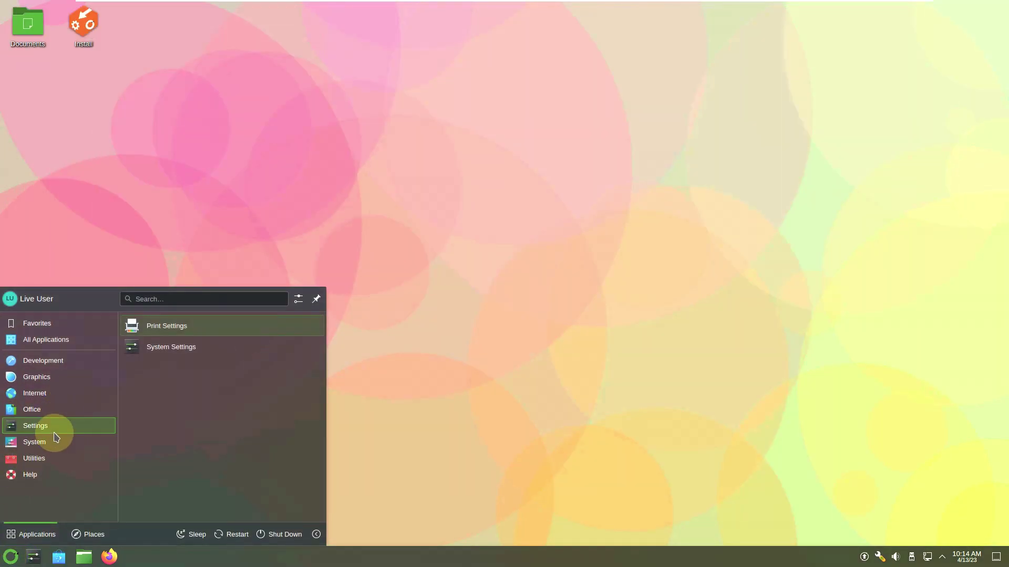
left_click(57, 442)
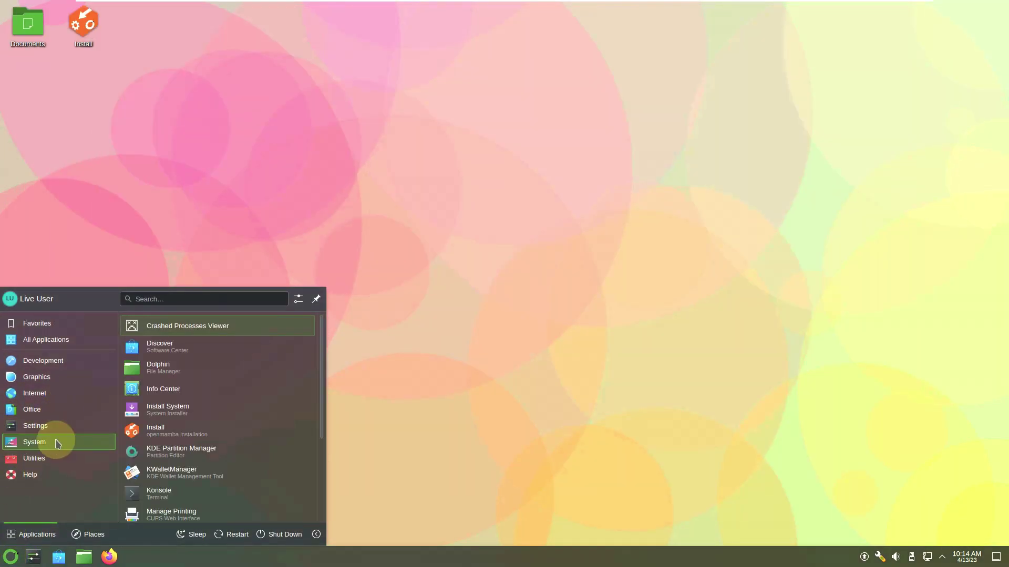
left_click(165, 414)
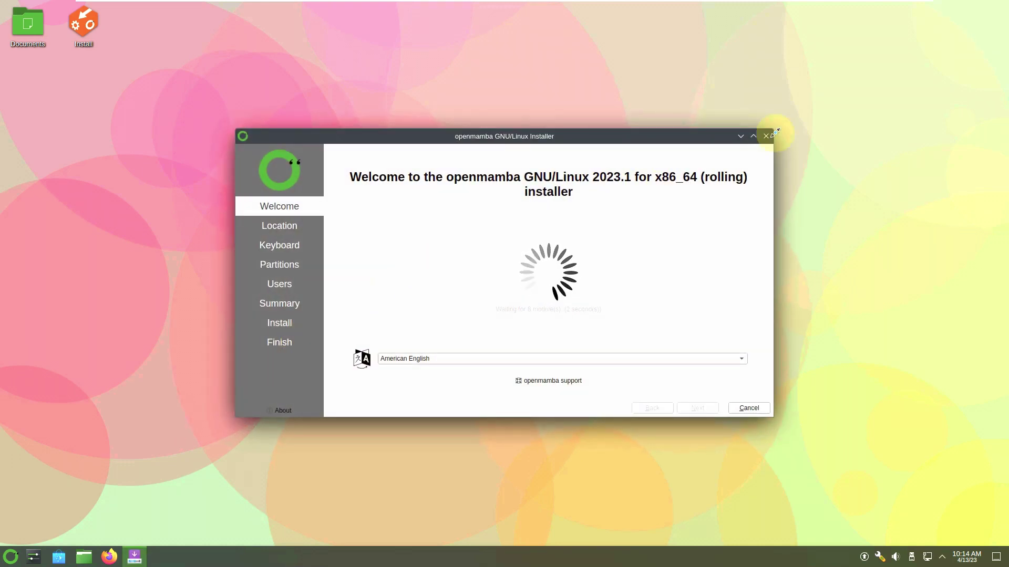
left_click(753, 137)
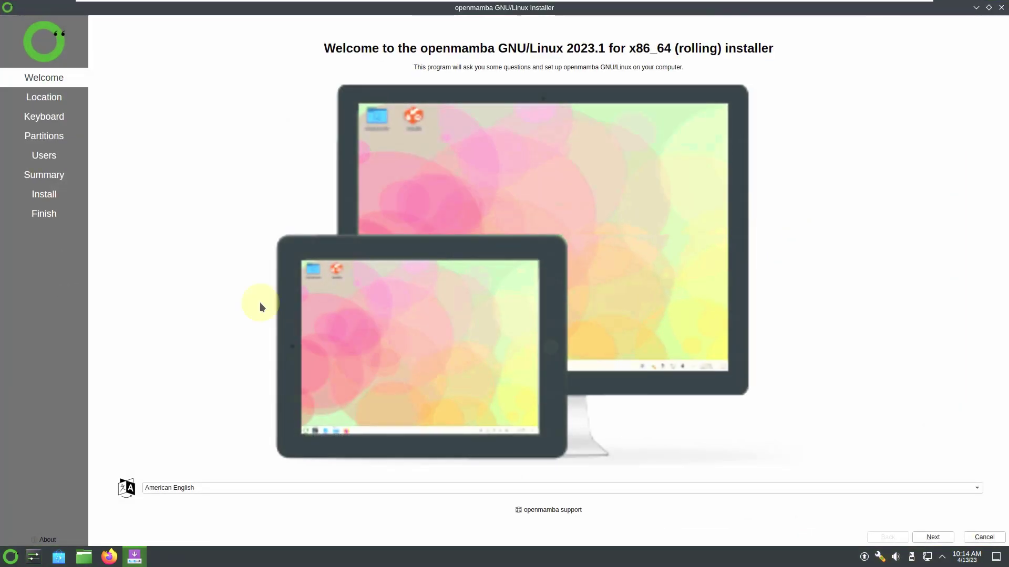
- Check the About dialog, keep American English as the language, and continue
left_click(45, 541)
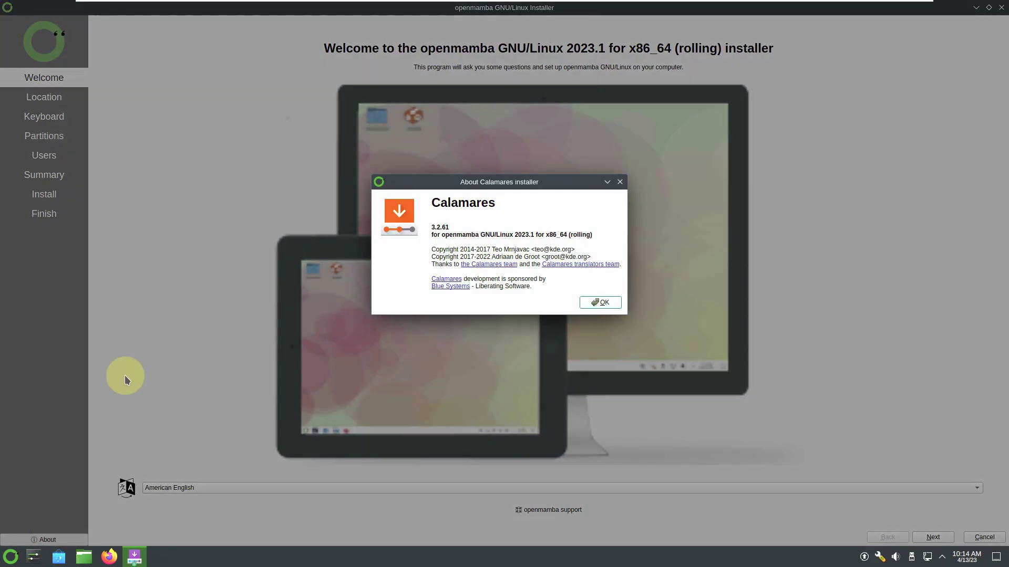
left_click(603, 303)
left_click(544, 489)
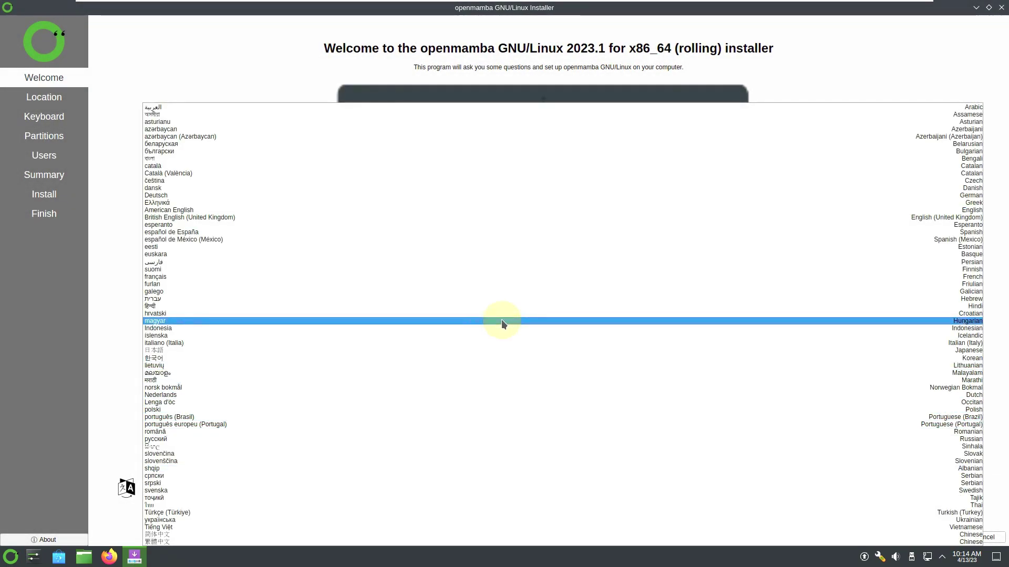
left_click(124, 314)
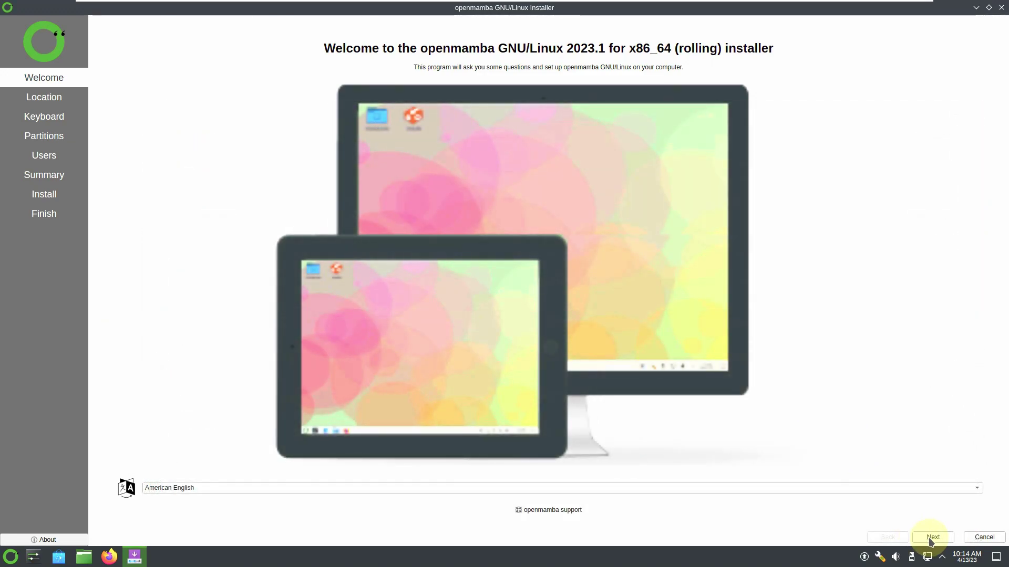
left_click(931, 538)
- Set the time zone to America / Vancouver and continue to the Keyboard step
left_click(397, 100)
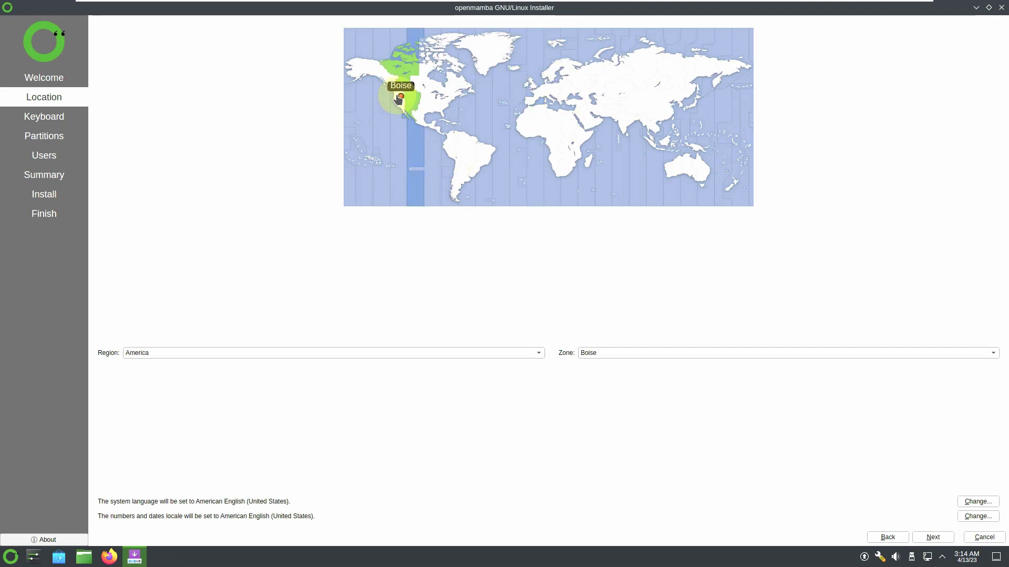
left_click(394, 99)
left_click(435, 352)
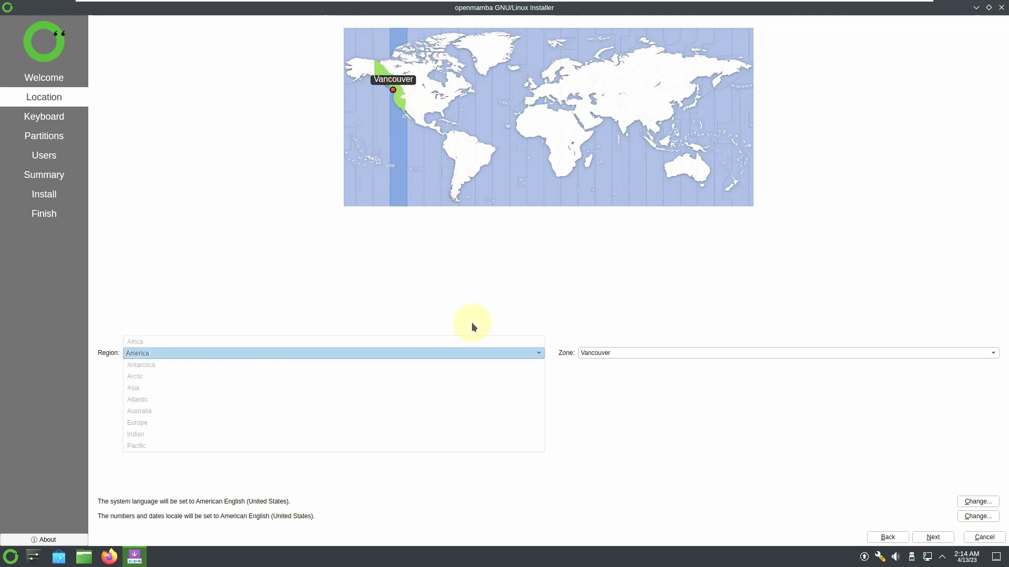
left_click(683, 265)
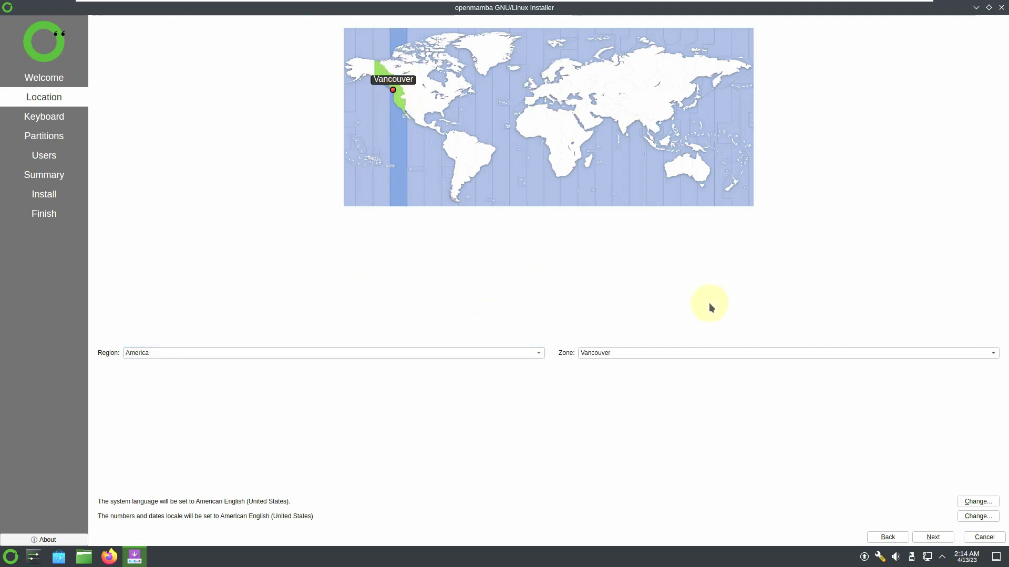
left_click(724, 353)
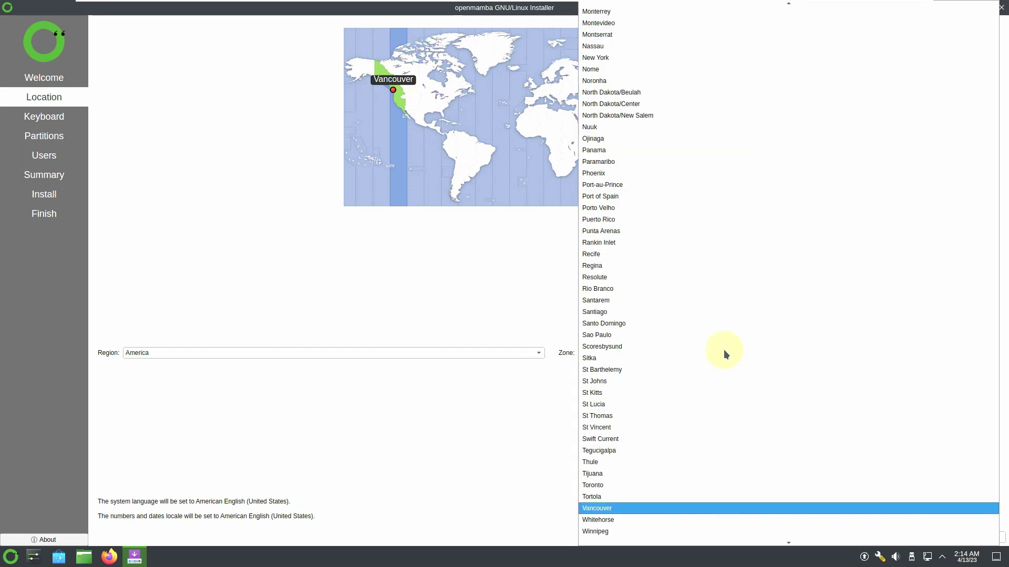
left_click(440, 280)
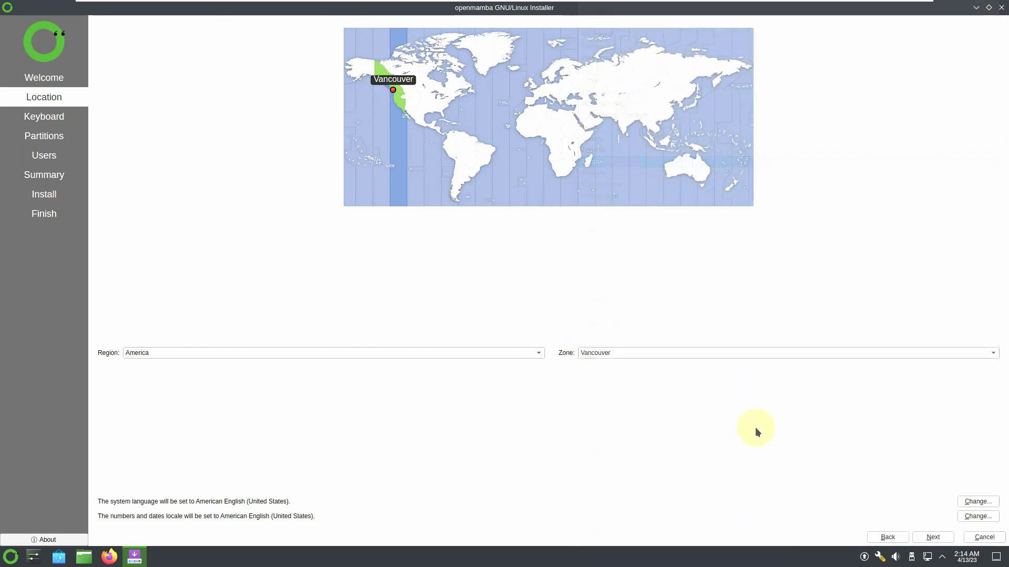
left_click(930, 535)
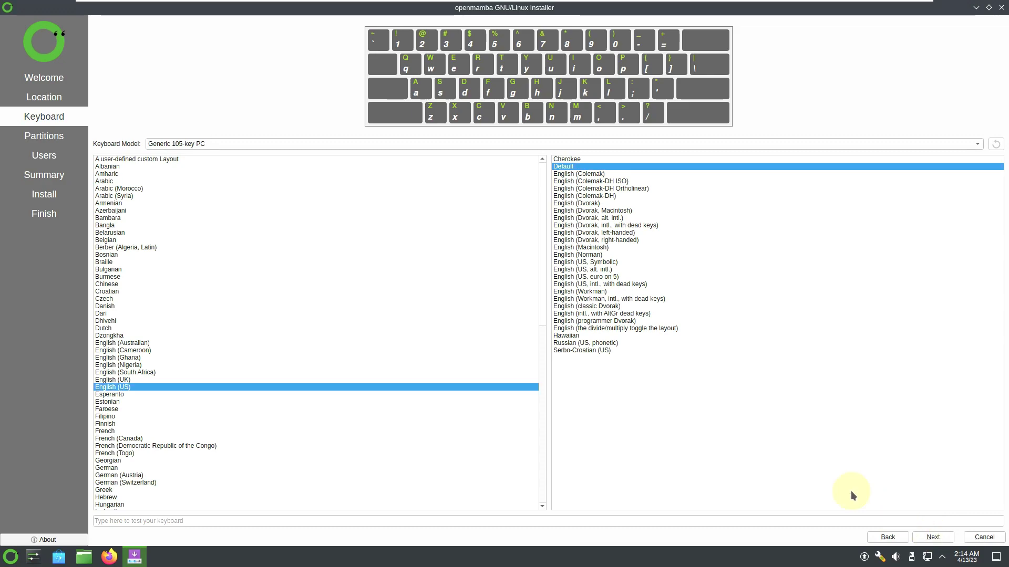
- Keep the Generic 105-key PC keyboard model with English (US) layout and continue
scroll(418, 327, "down", 2)
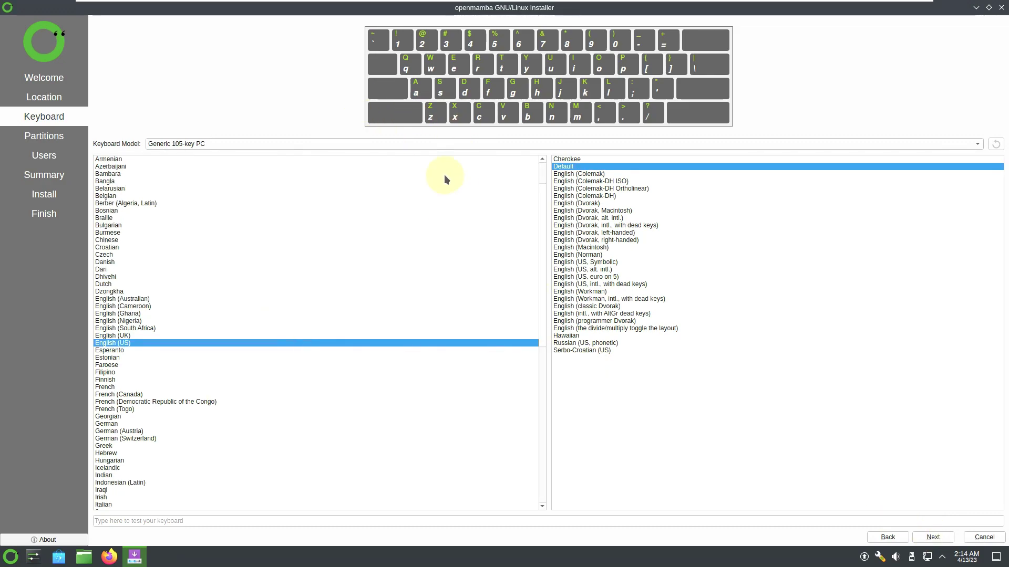
left_click(436, 144)
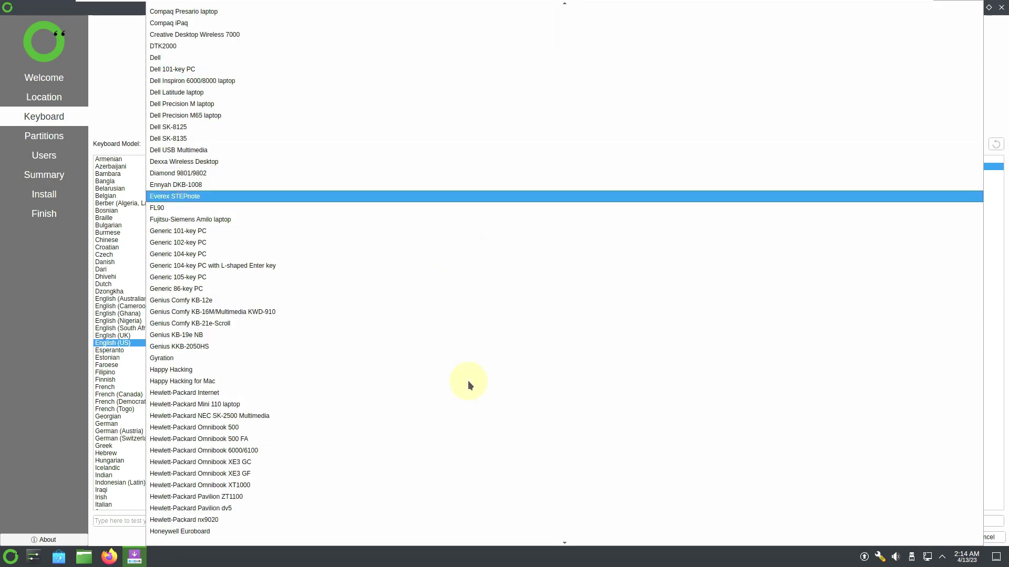
left_click(123, 68)
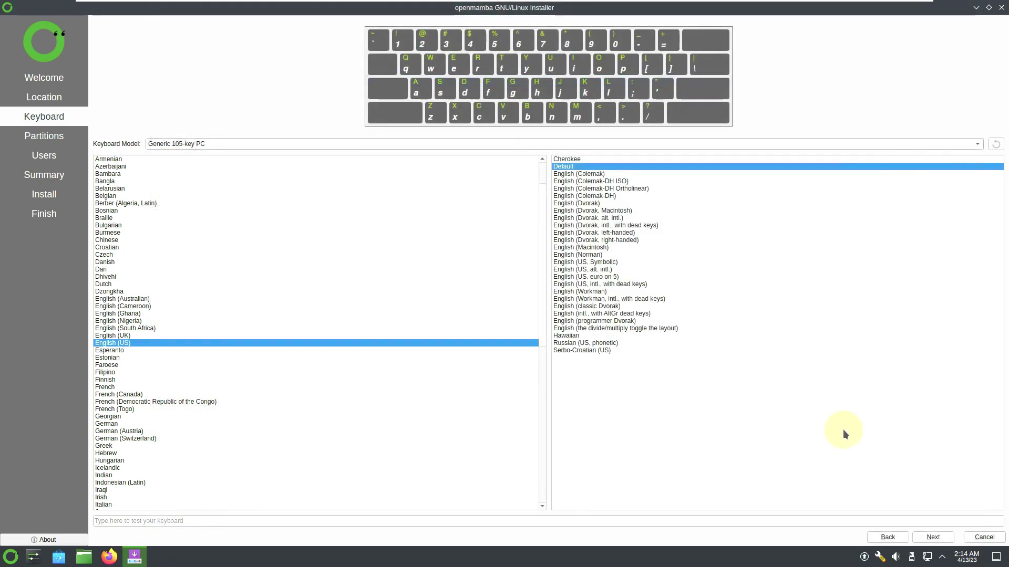
left_click(926, 539)
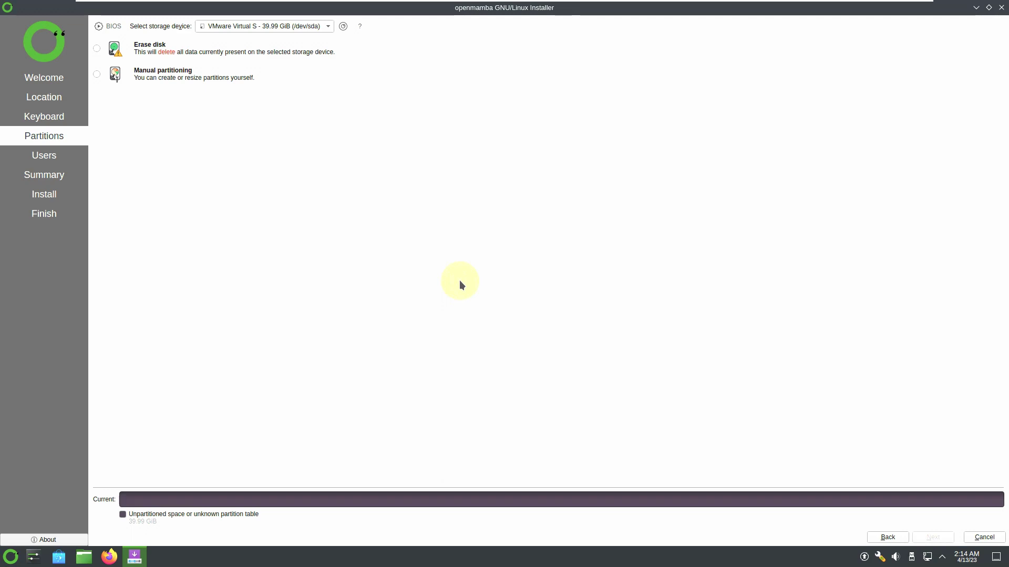
- Choose Erase disk on the same 39.99 GiB target disk with No Swap
left_click(97, 49)
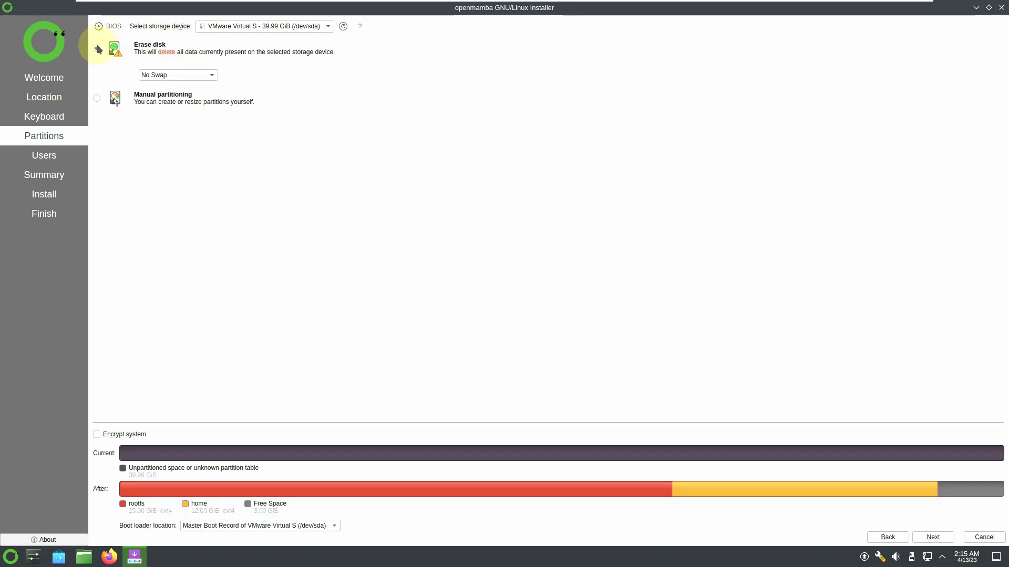
left_click(178, 75)
left_click(348, 74)
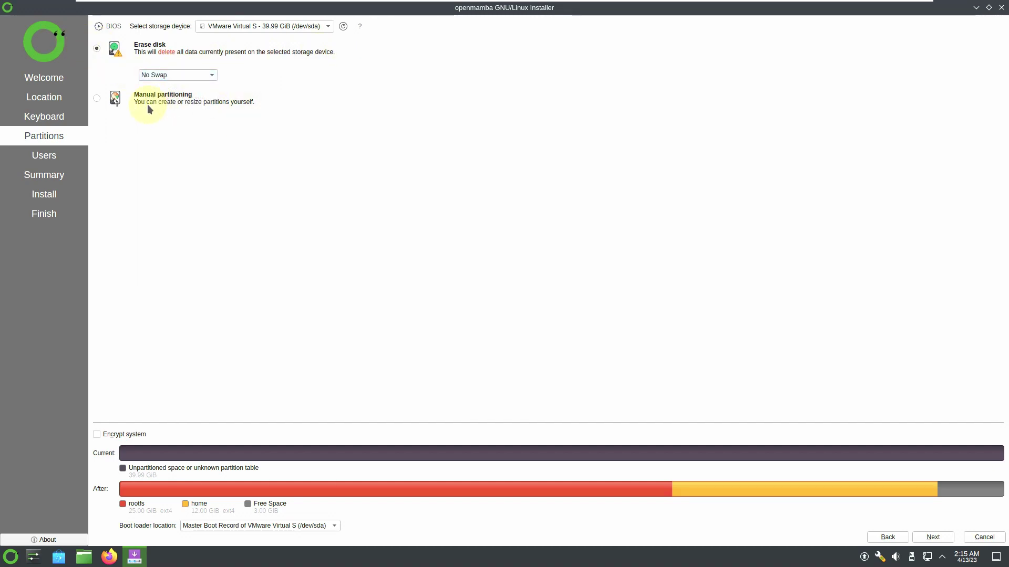
left_click(278, 32)
left_click(502, 95)
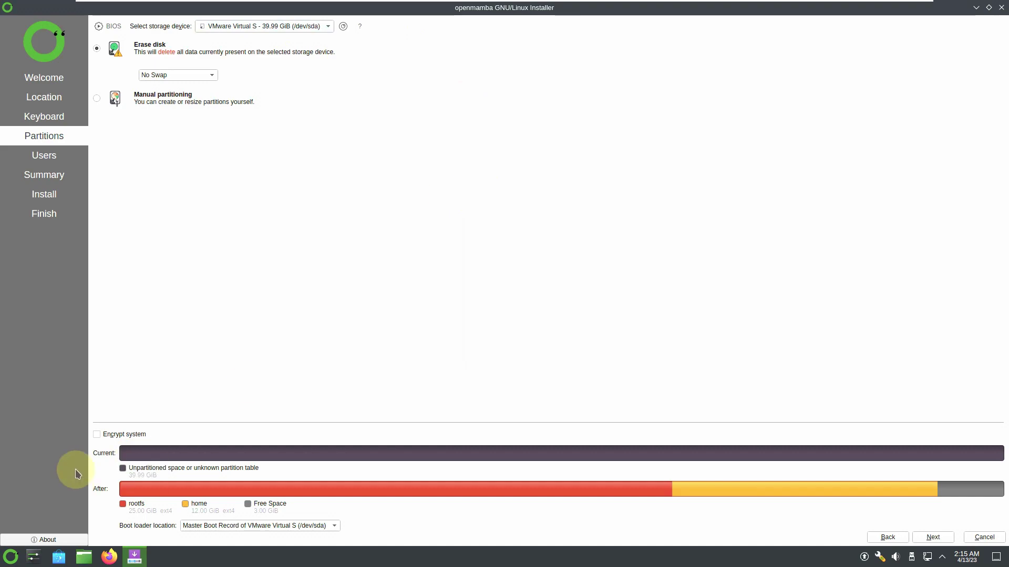
- Leave encryption off, keep the boot loader on the Master Boot Record, and continue
left_click(117, 434)
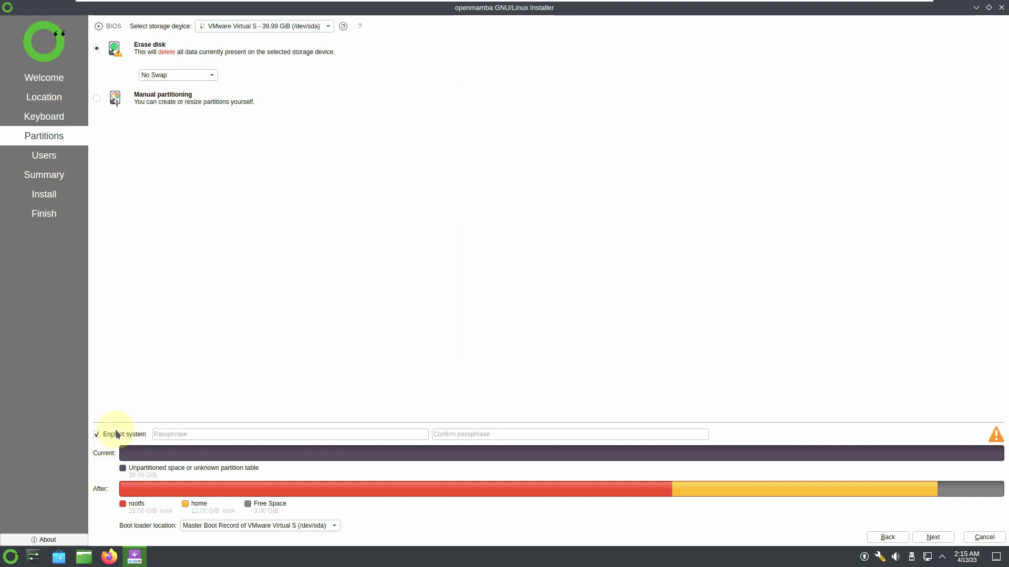
left_click(122, 439)
left_click(197, 527)
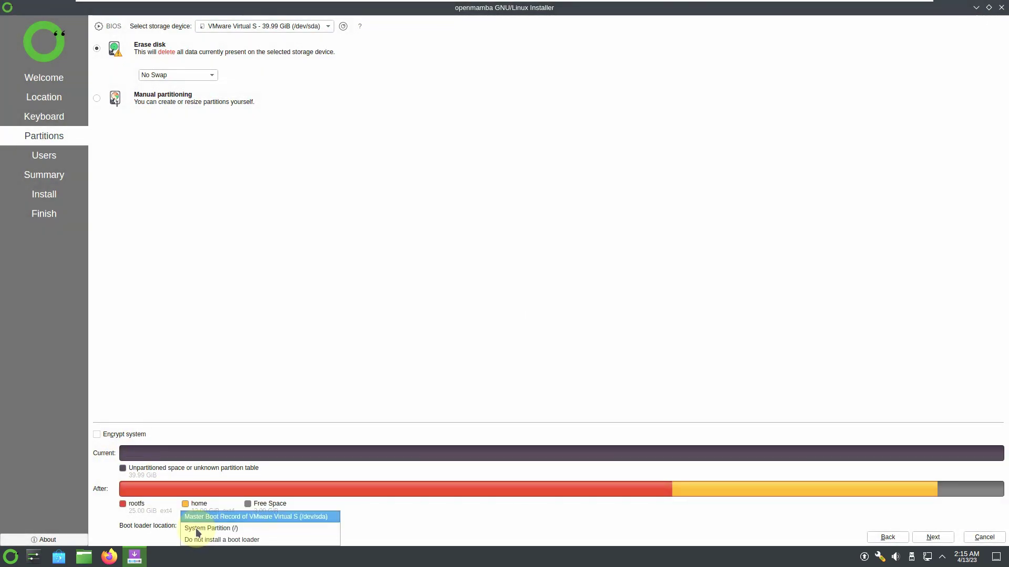
left_click(191, 451)
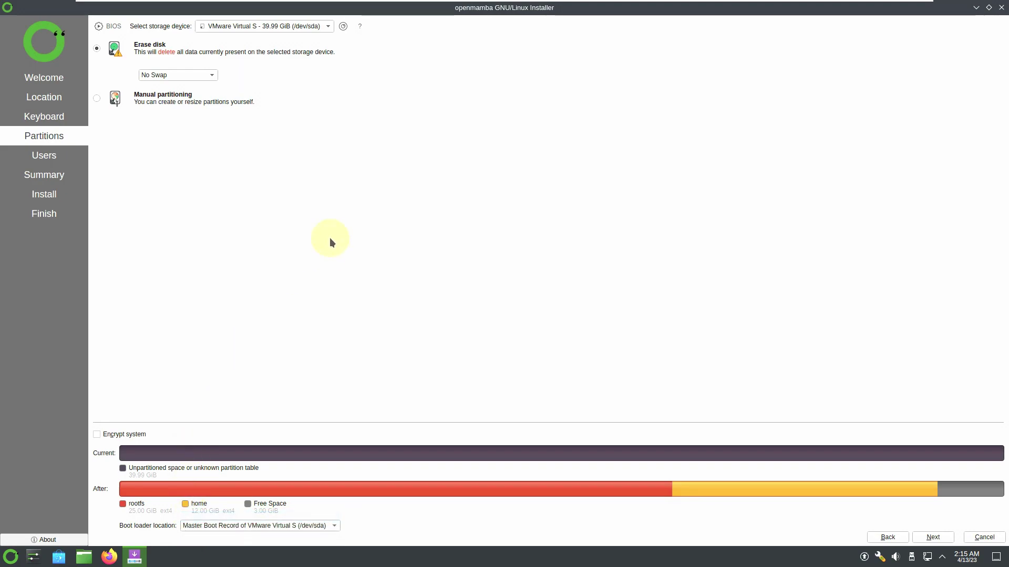
left_click(112, 108)
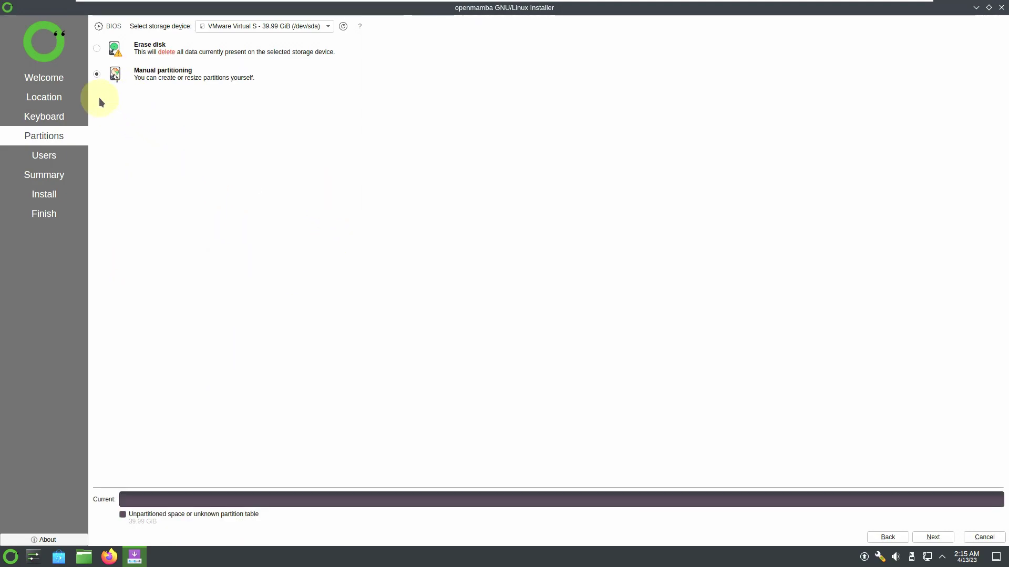
left_click(98, 48)
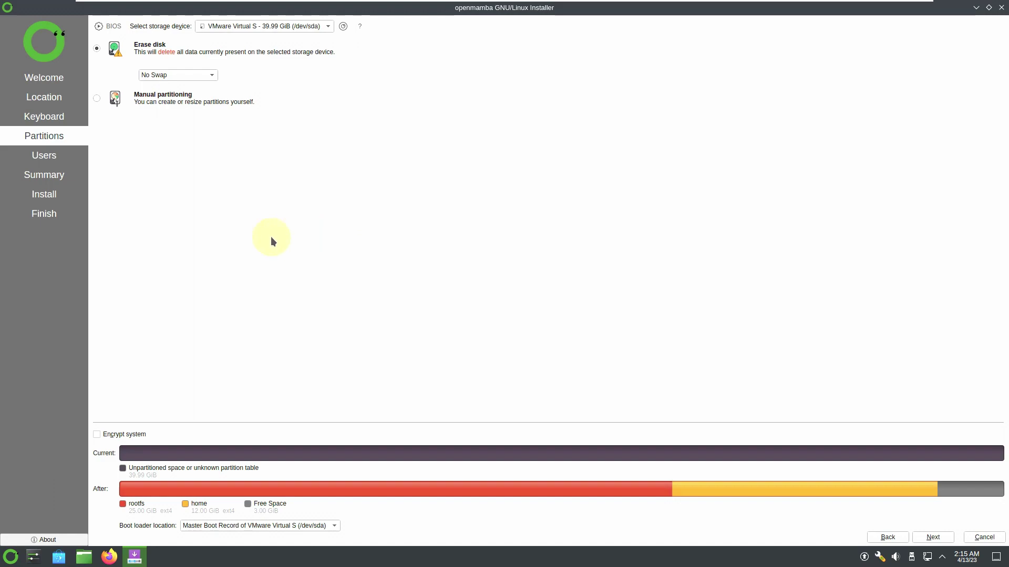
left_click(935, 537)
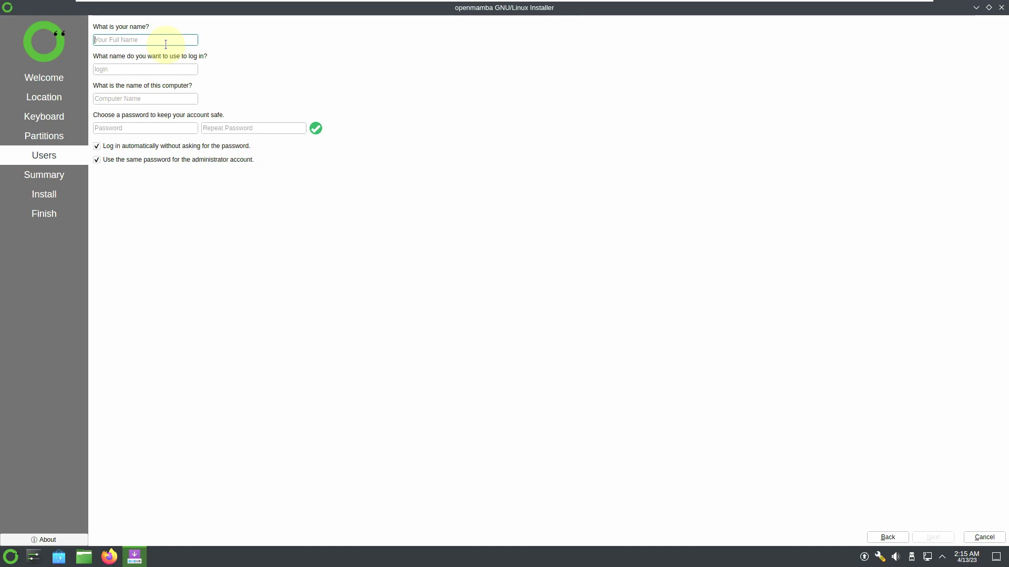
- Enter the user's full name and trim the auto-added suffix from the computer name
type("askl")
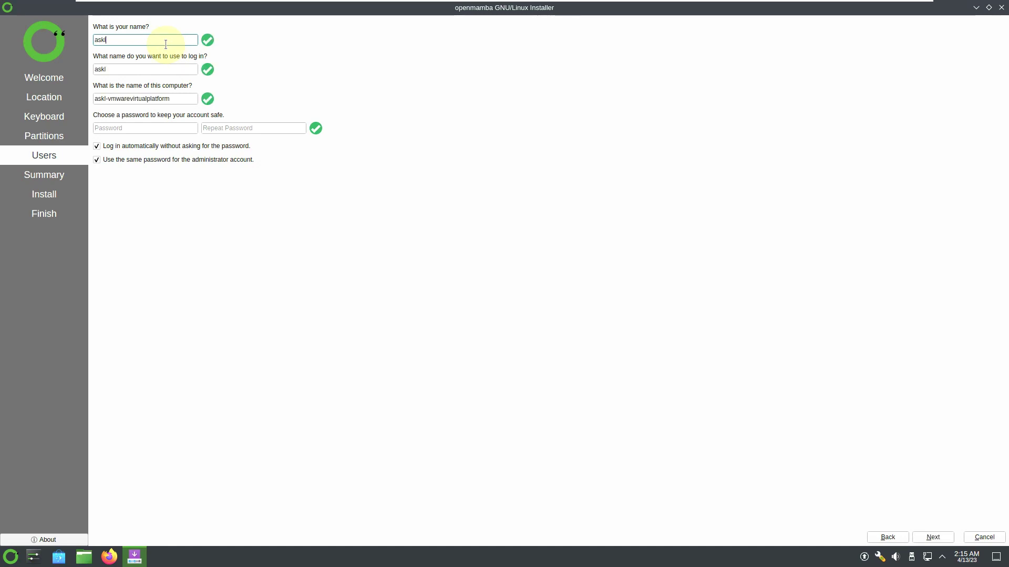
type("inux")
left_click_drag(119, 99, 239, 113)
key("BackSpace")
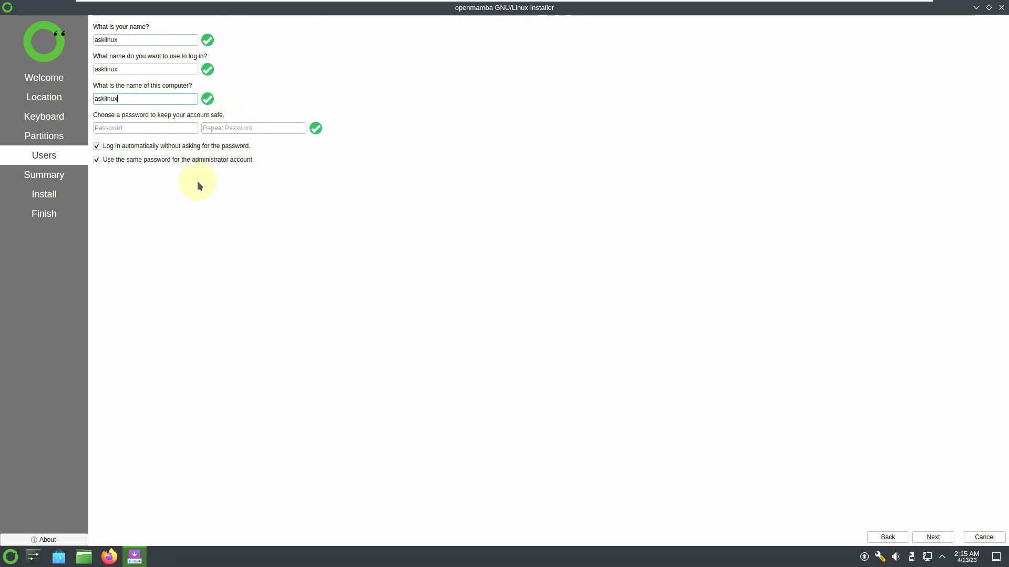
- Enter and confirm the account password, reuse it for the administrator, and continue
left_click(157, 126)
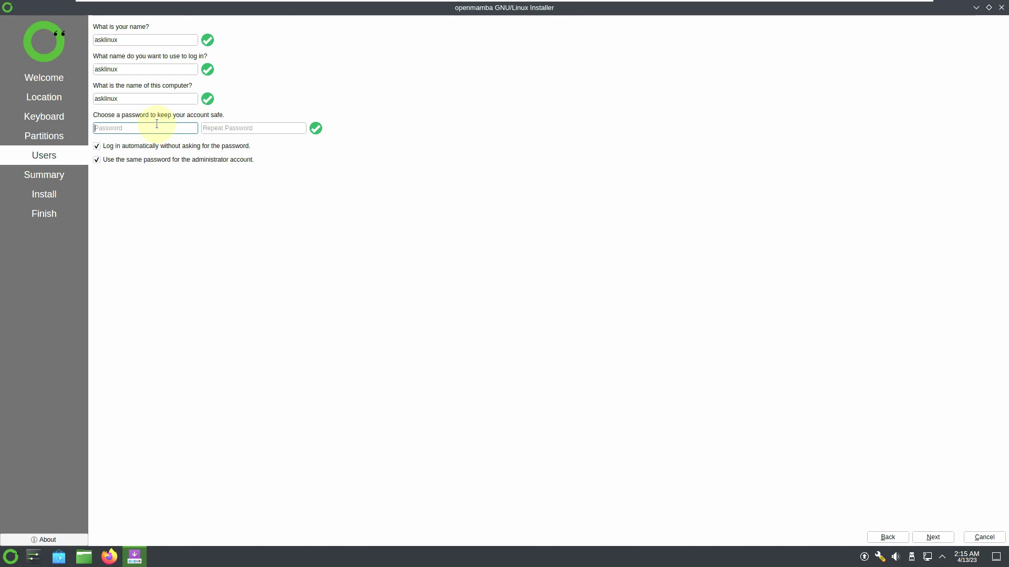
type("as")
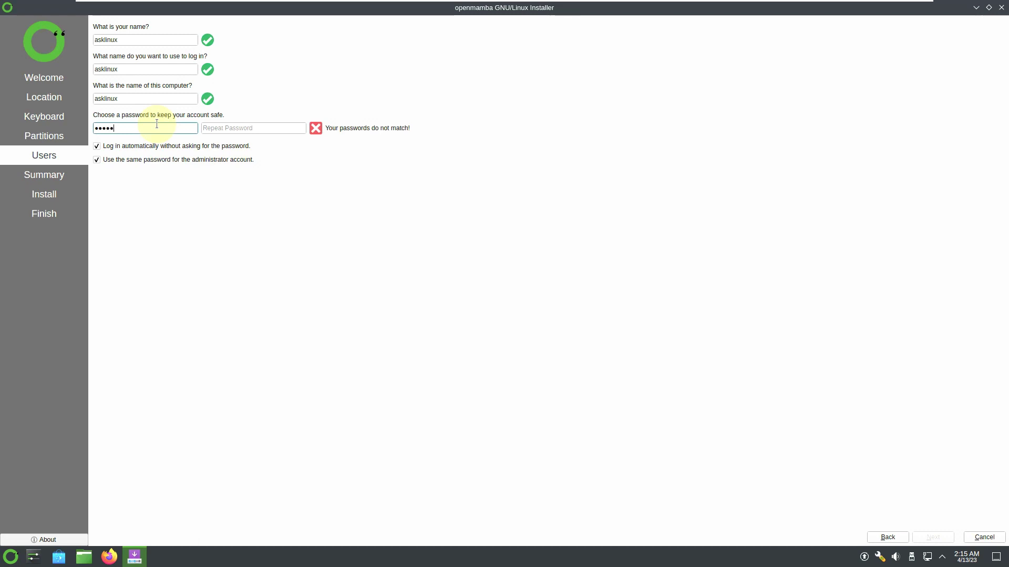
left_click(212, 129)
type("asdfg")
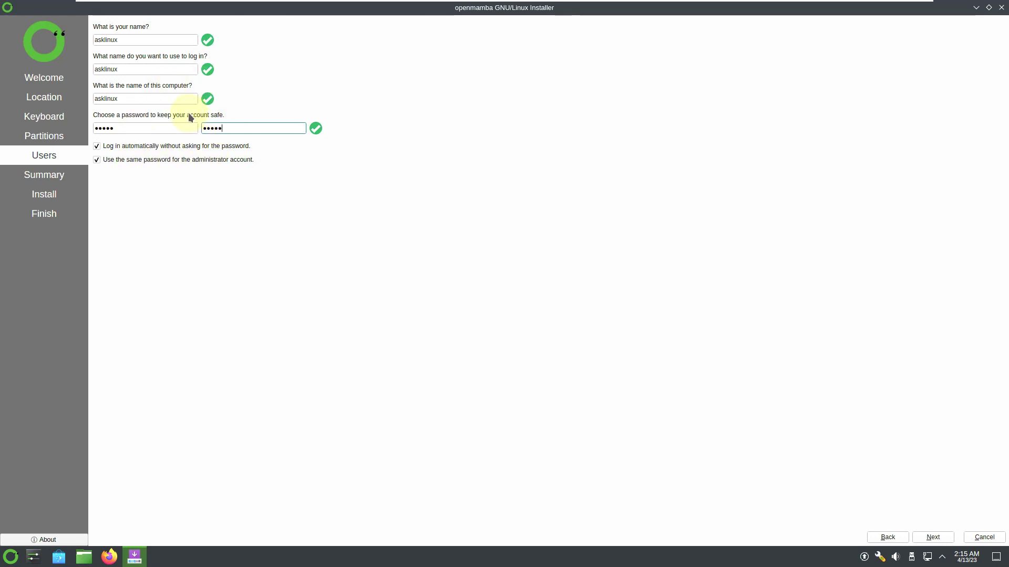
left_click(135, 160)
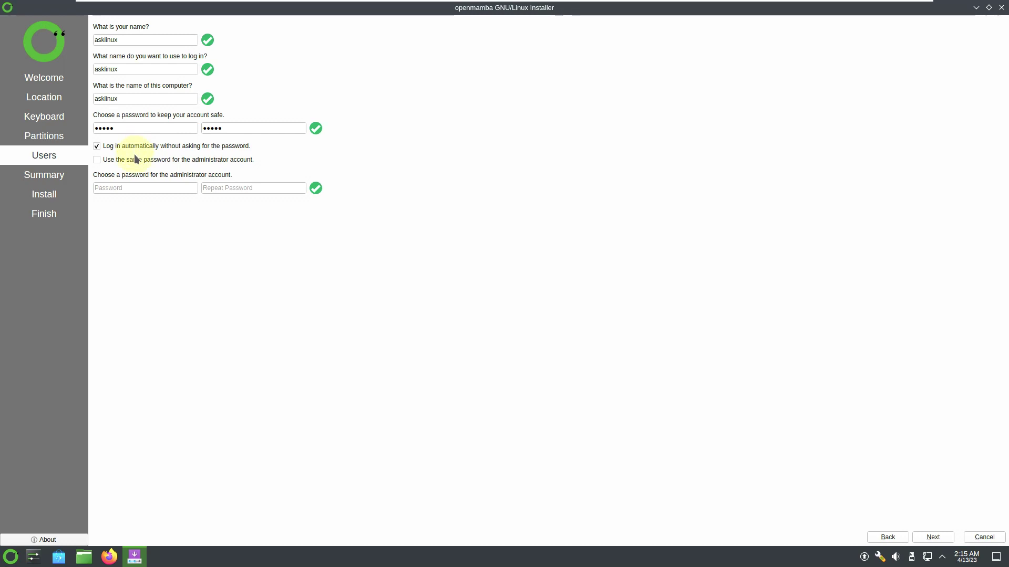
left_click(136, 160)
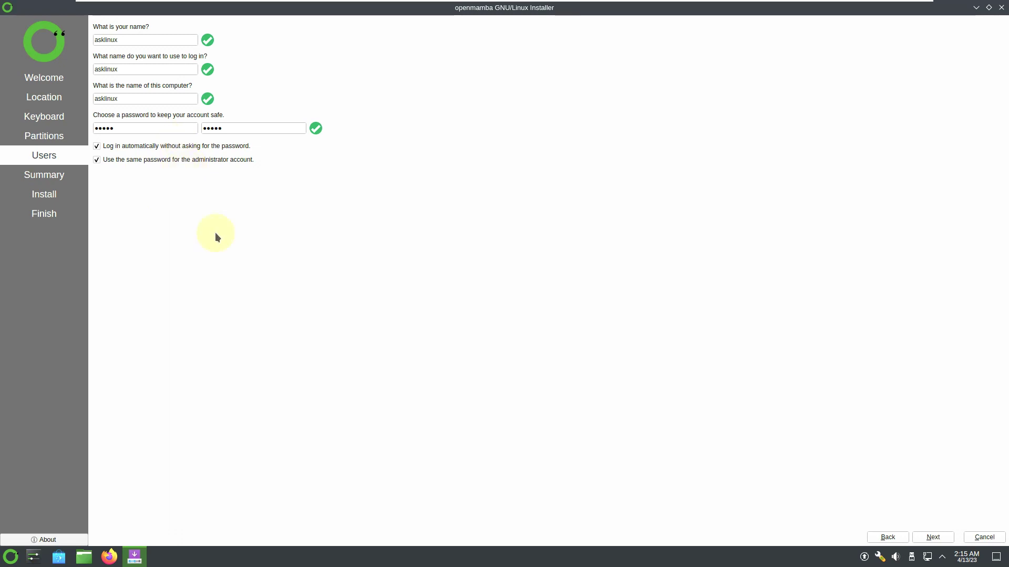
left_click(933, 537)
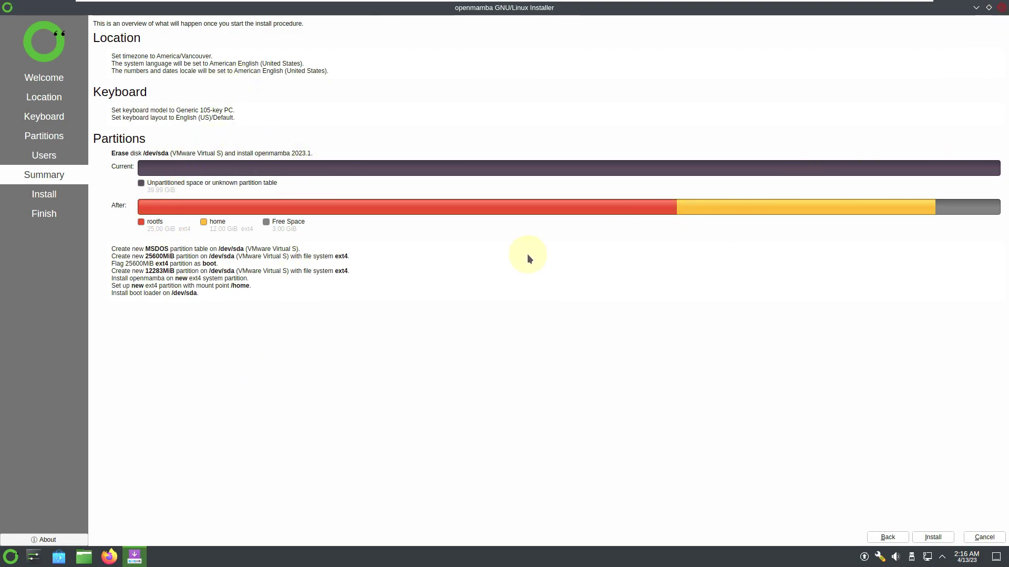
- Close the installer from the Summary page and confirm cancelling the installation
left_click(1002, 8)
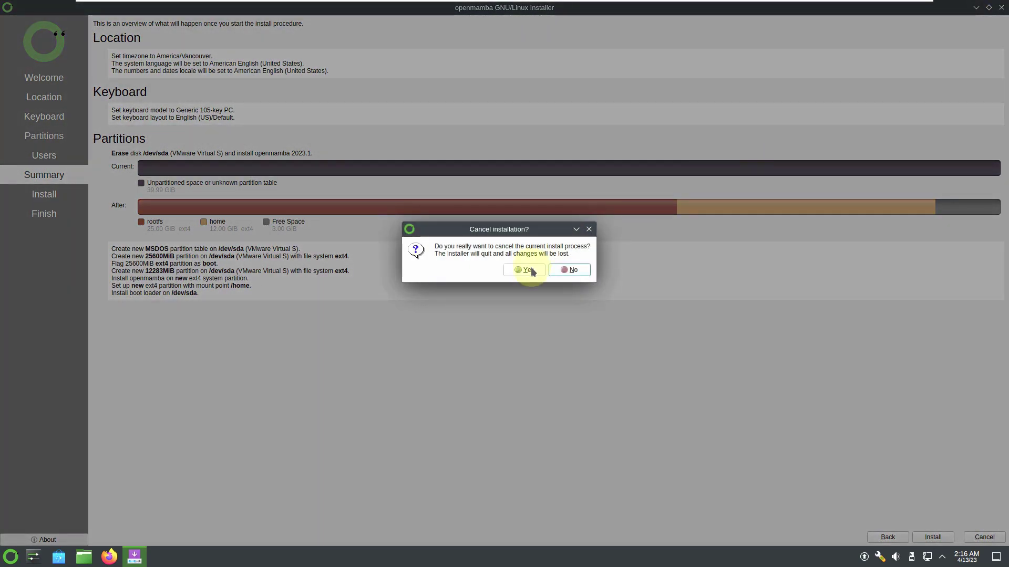
left_click(529, 270)
- Open Configure Desktop and Wallpaper, maximize it, and select the Mountain image
right_click(381, 187)
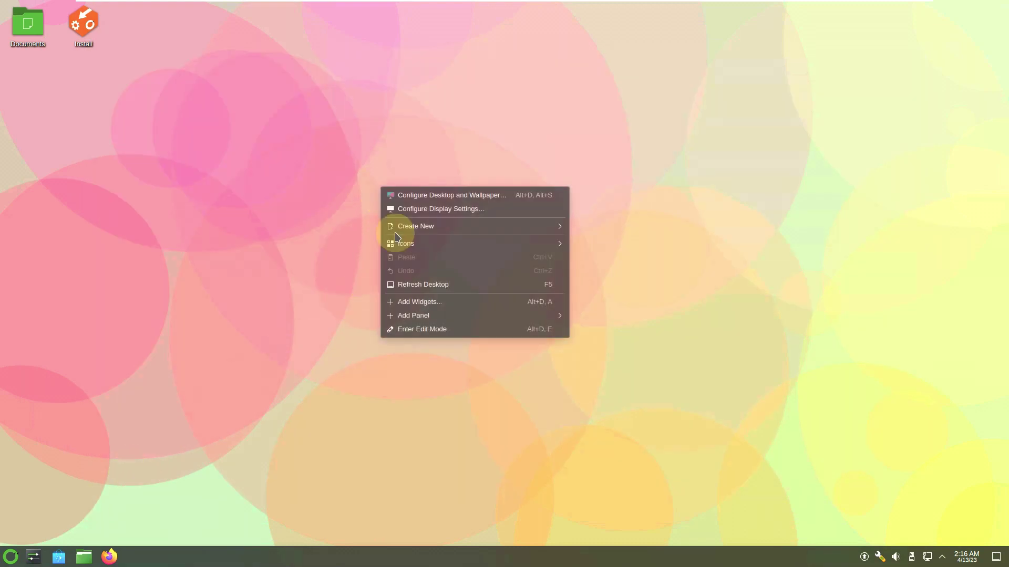
left_click(438, 196)
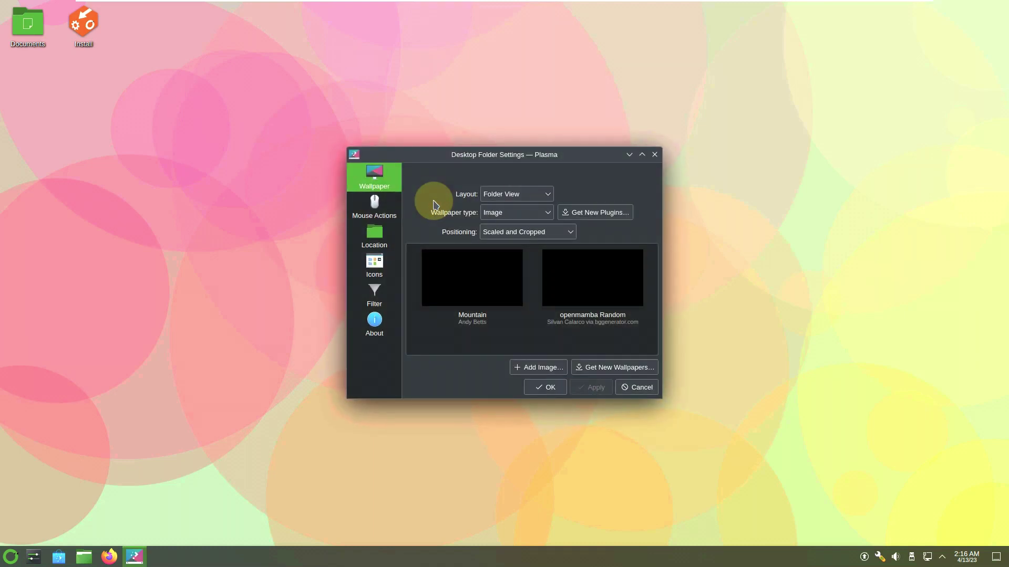
left_click(642, 154)
left_click(148, 132)
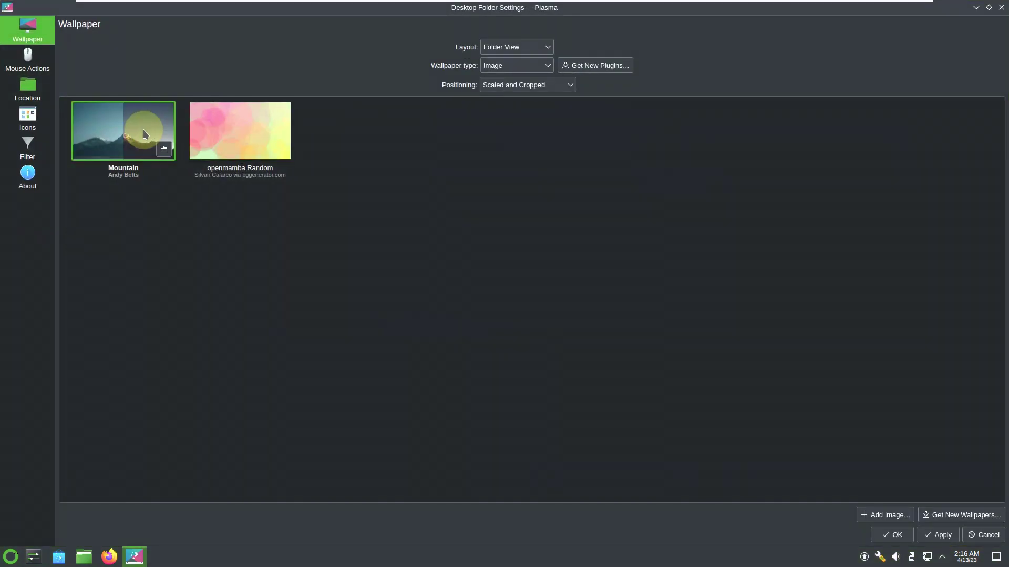
- Look through the Mouse Actions, Location, Icons, Filter and About pages, then apply with OK
left_click(27, 62)
left_click(29, 89)
left_click(27, 119)
left_click(32, 159)
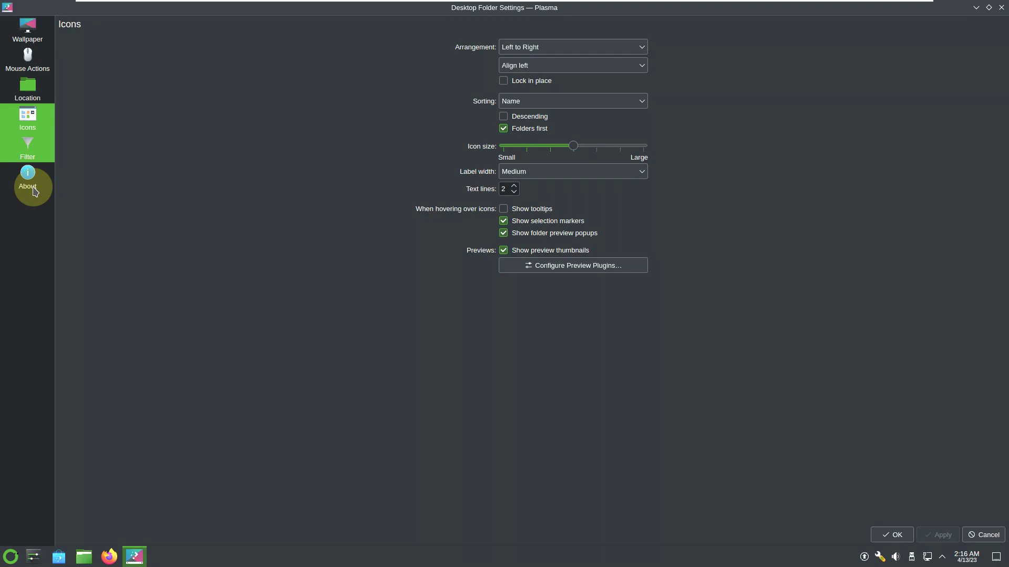
left_click(34, 191)
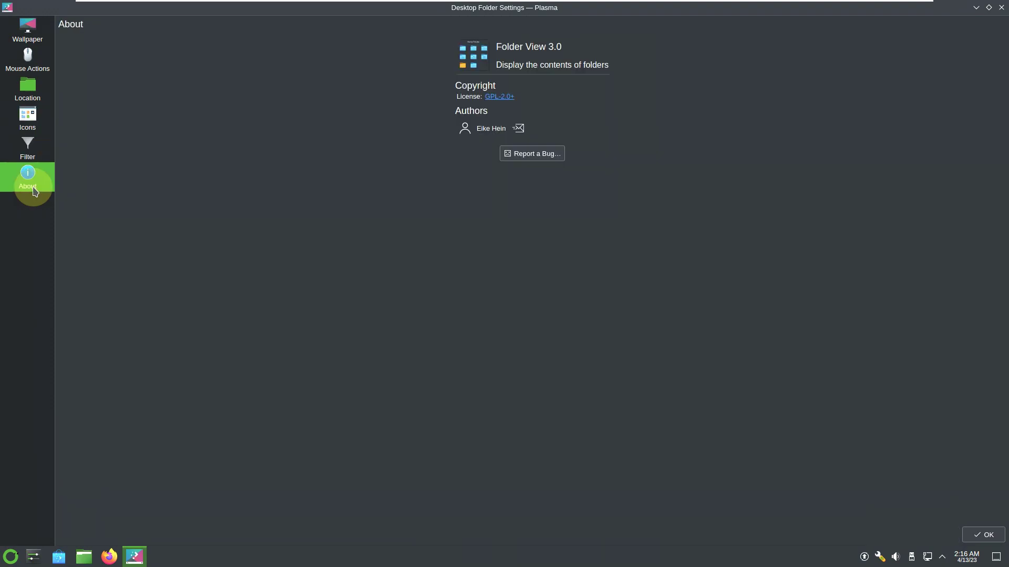
left_click(997, 534)
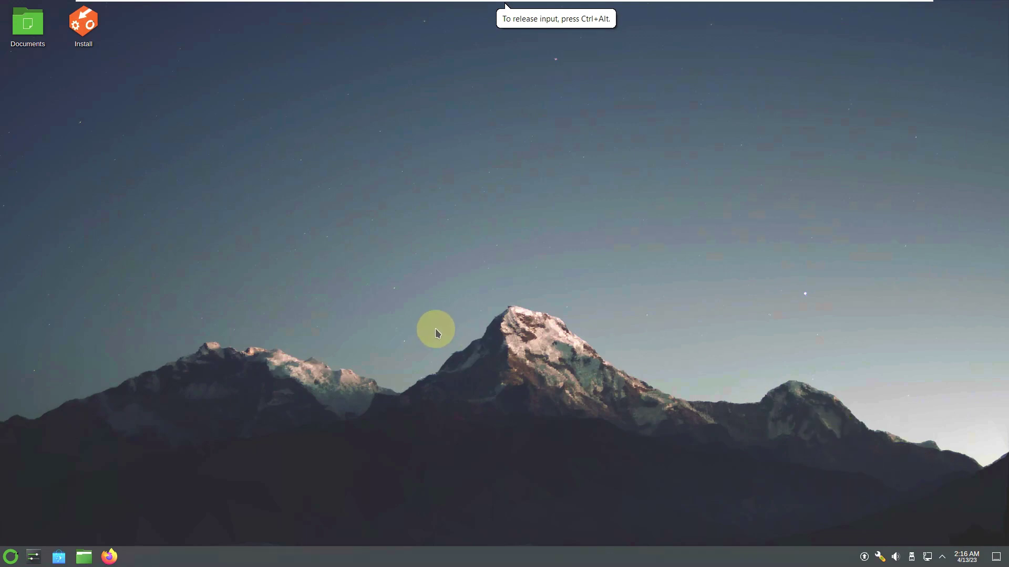
- Browse All Applications by category in the Kickoff launcher, then close it and start Firefox
left_click(11, 556)
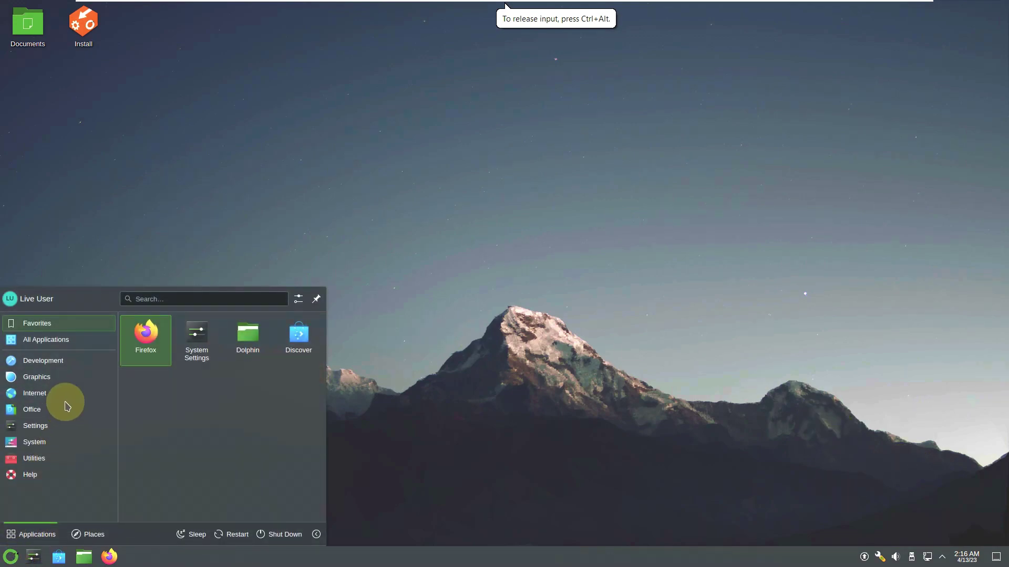
left_click(77, 341)
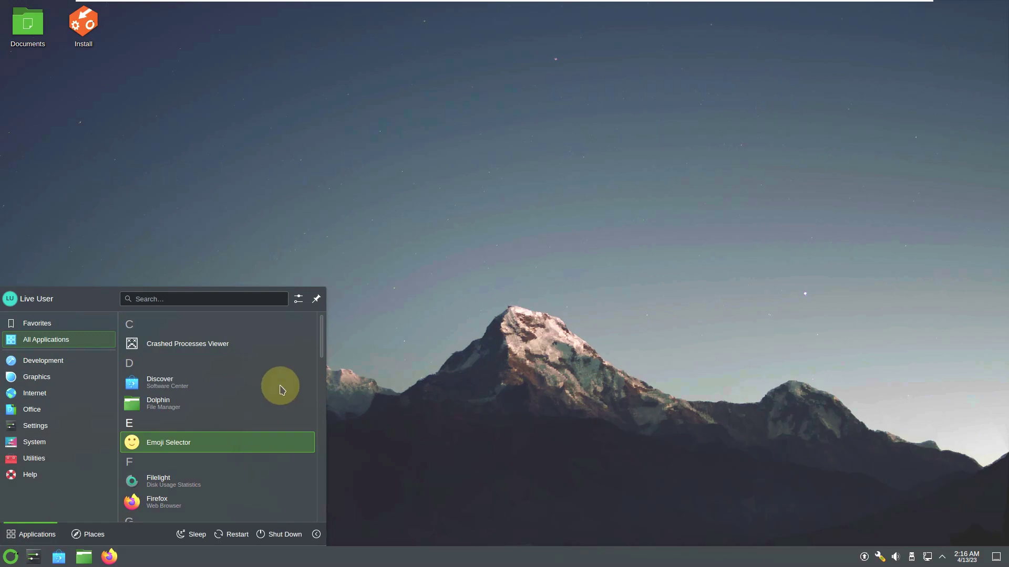
left_click_drag(322, 342, 324, 521)
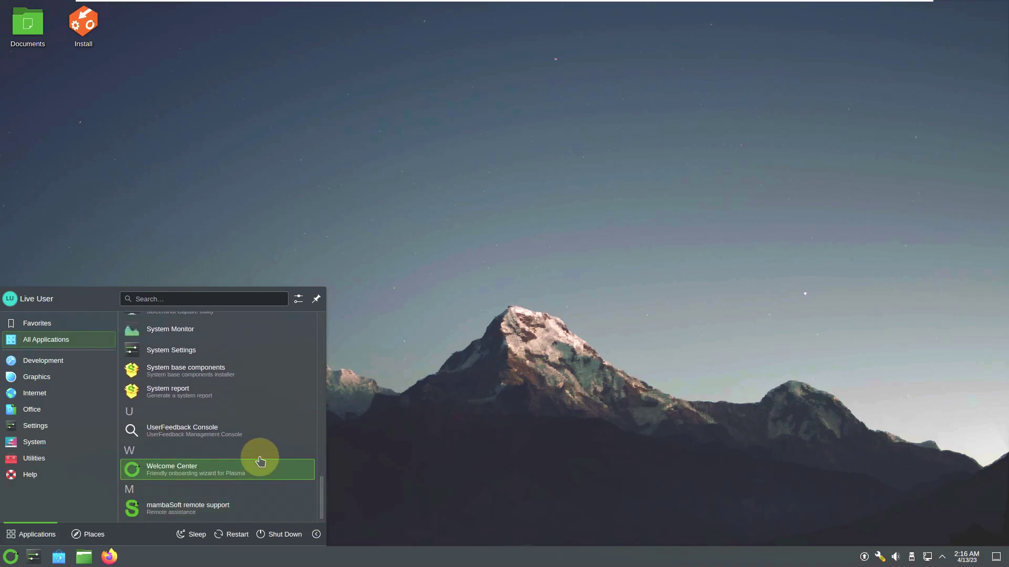
mouse_move(50, 395)
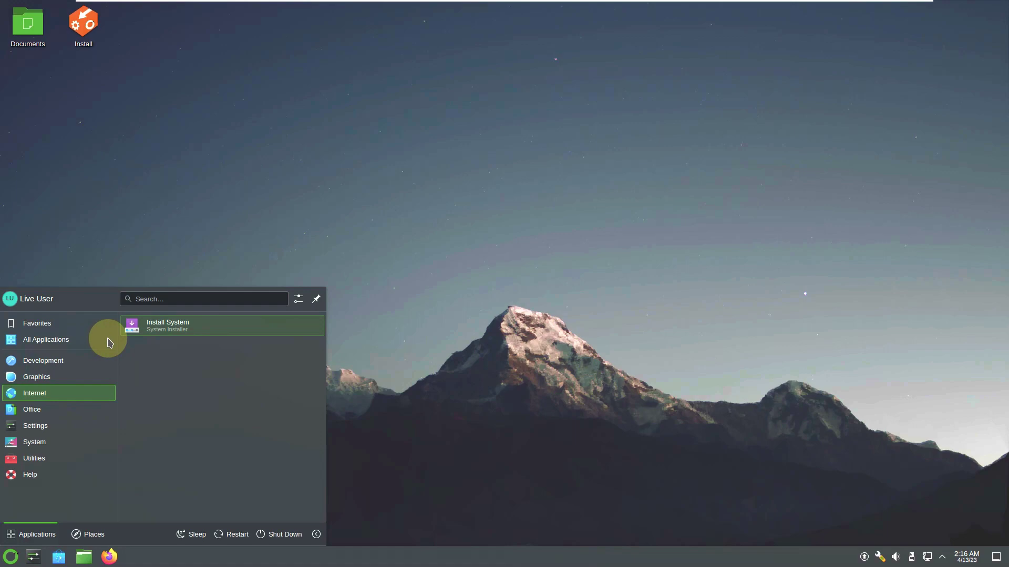
mouse_move(80, 351)
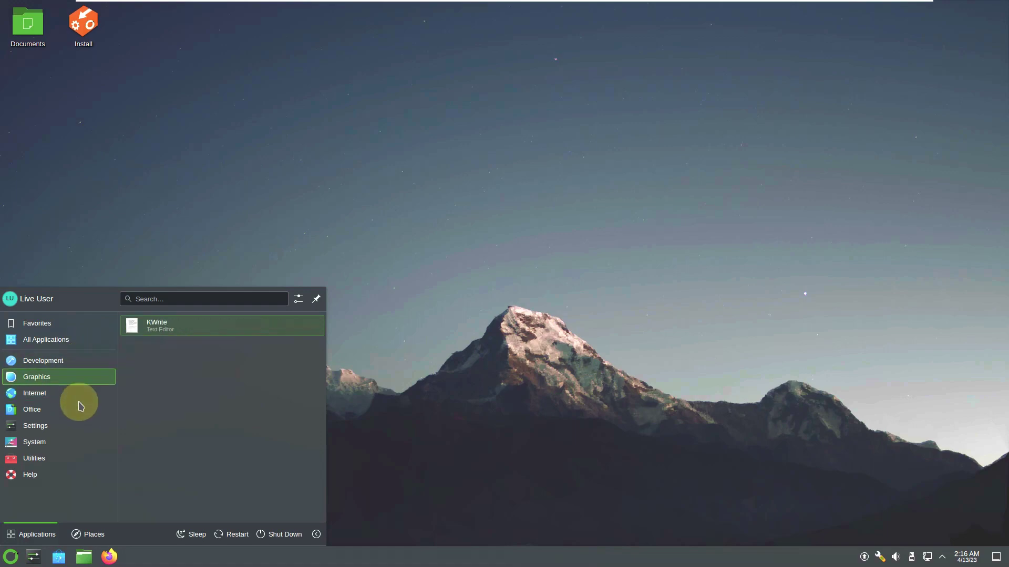
mouse_move(82, 399)
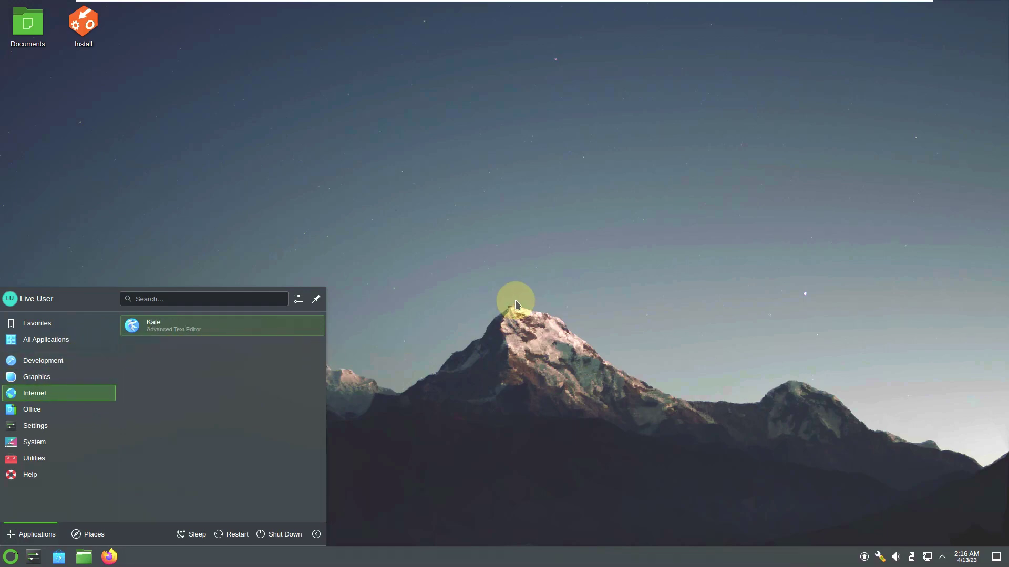
left_click(515, 297)
left_click(116, 549)
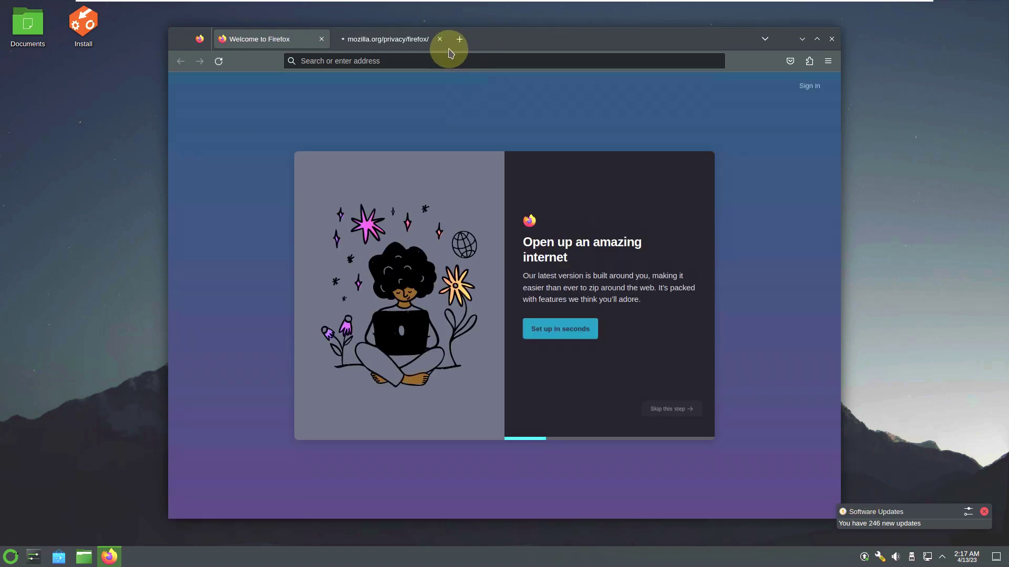
- Close the mozilla.org privacy tab and check Firefox version 111.0.1 in About Firefox
left_click(439, 39)
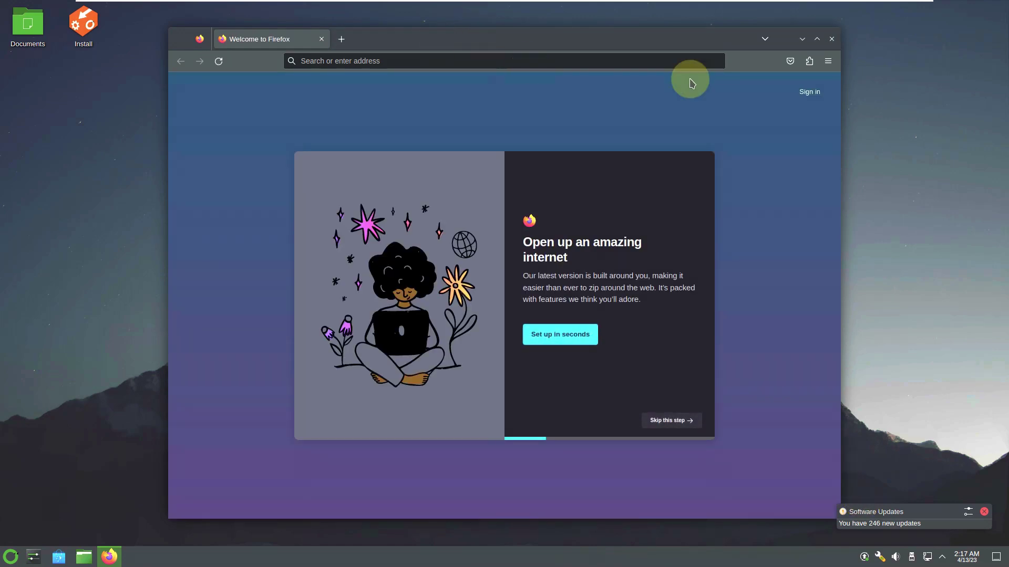
left_click(828, 61)
left_click(771, 351)
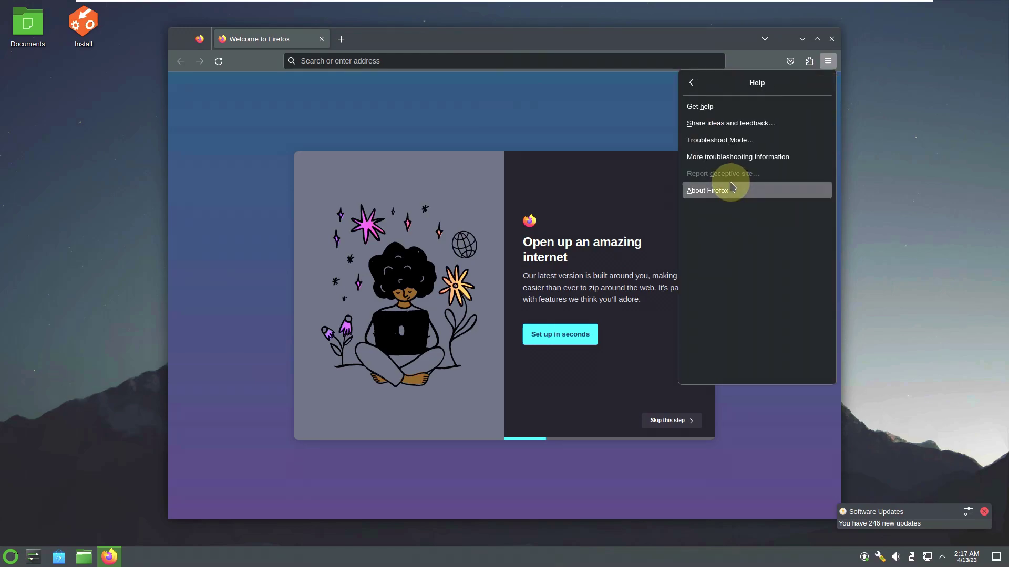
left_click(730, 190)
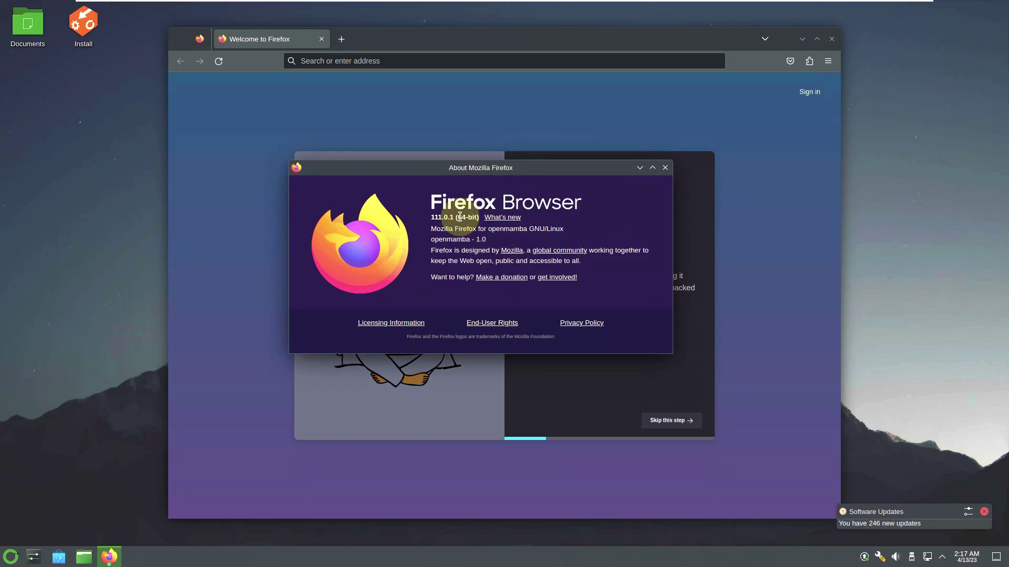
left_click(665, 167)
left_click(507, 61)
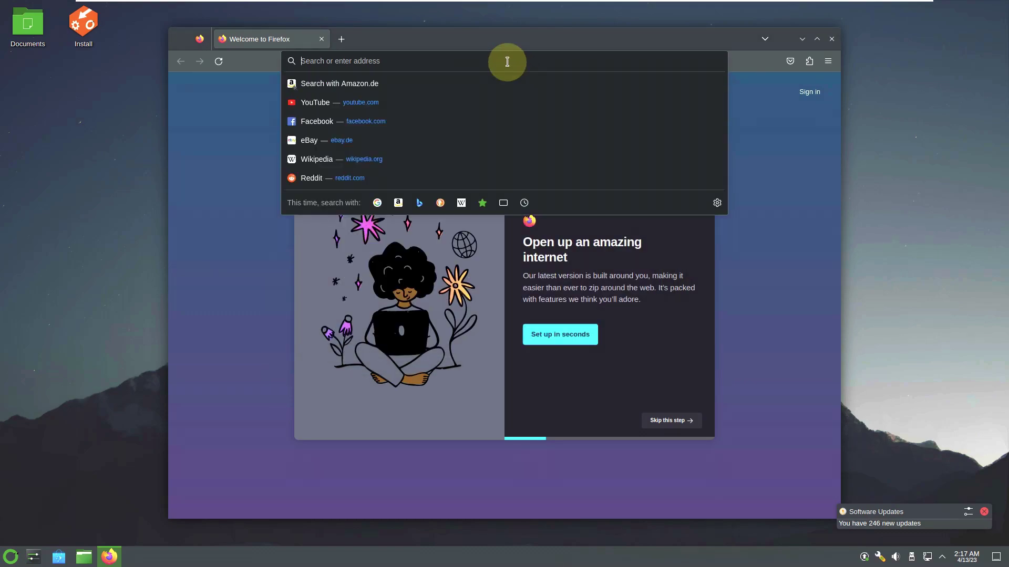
- Search 'openmamba linux' and open the openmamba.org Downloads page
type("openm")
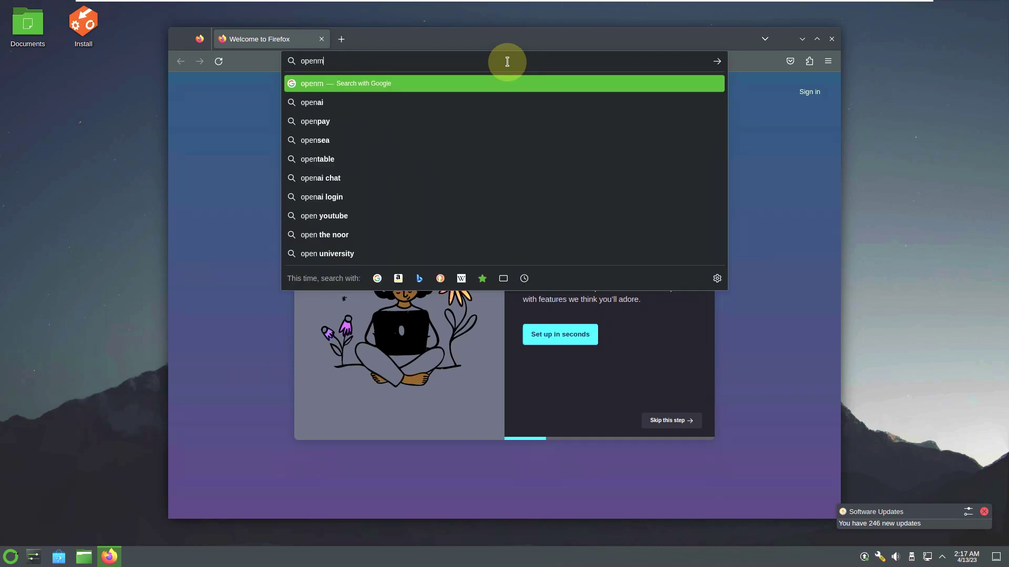
type("amba")
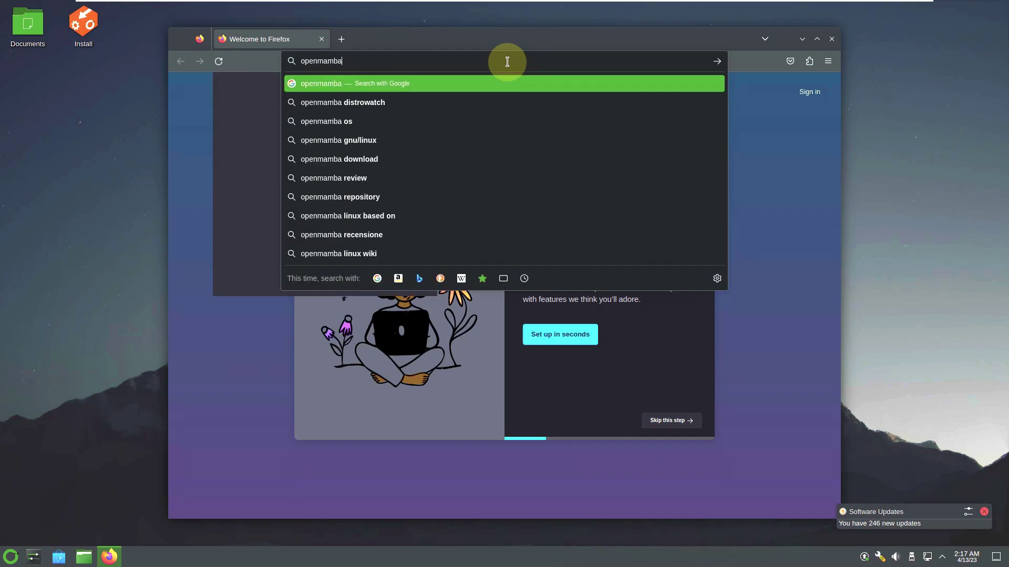
type(" linux")
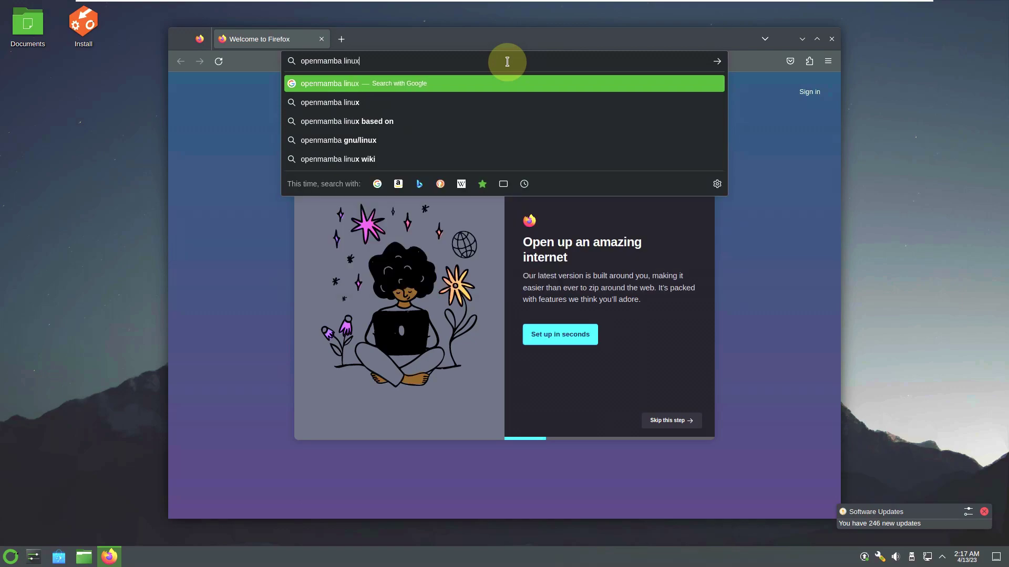
key("Return")
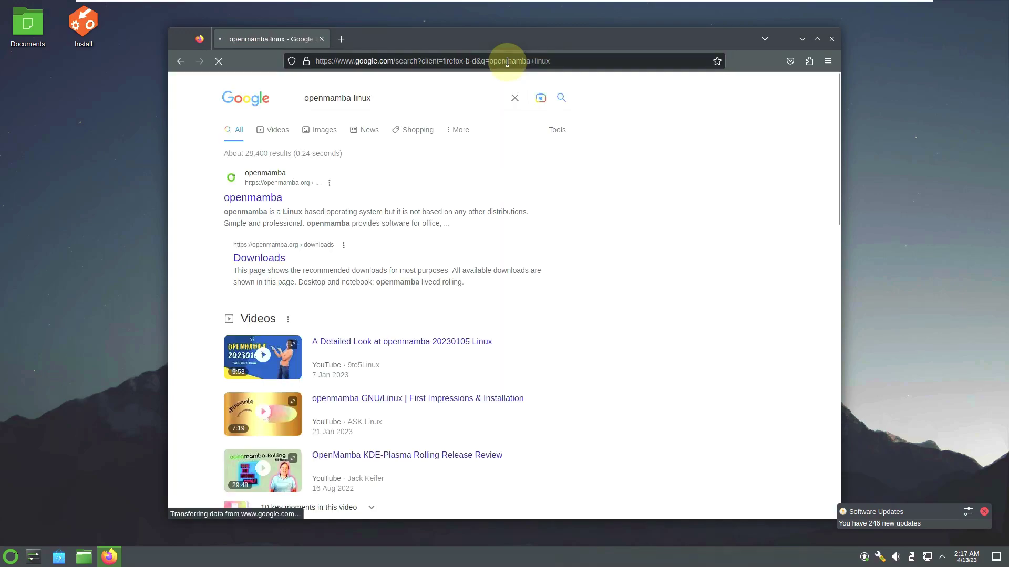
left_click(247, 199)
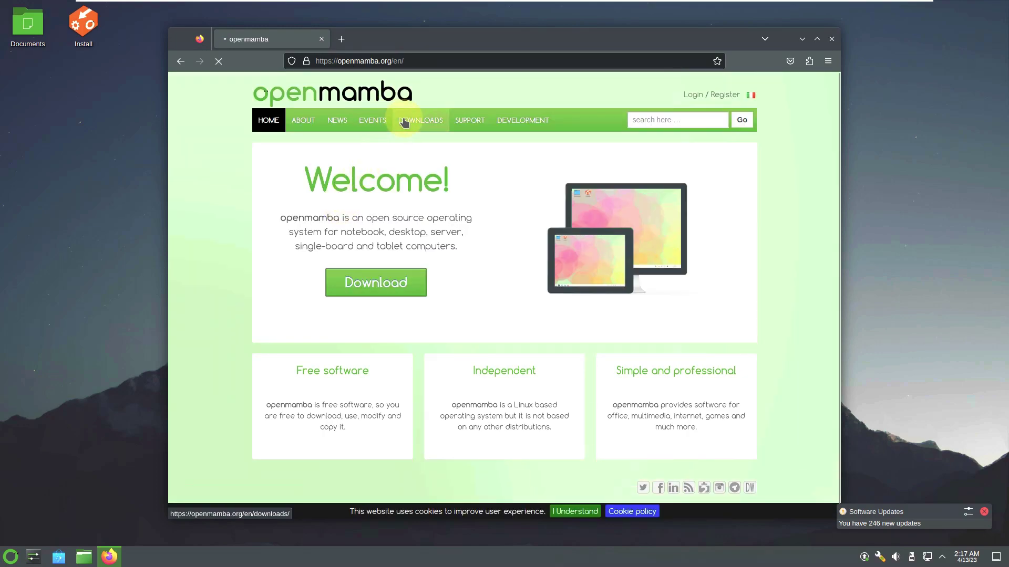
left_click(404, 122)
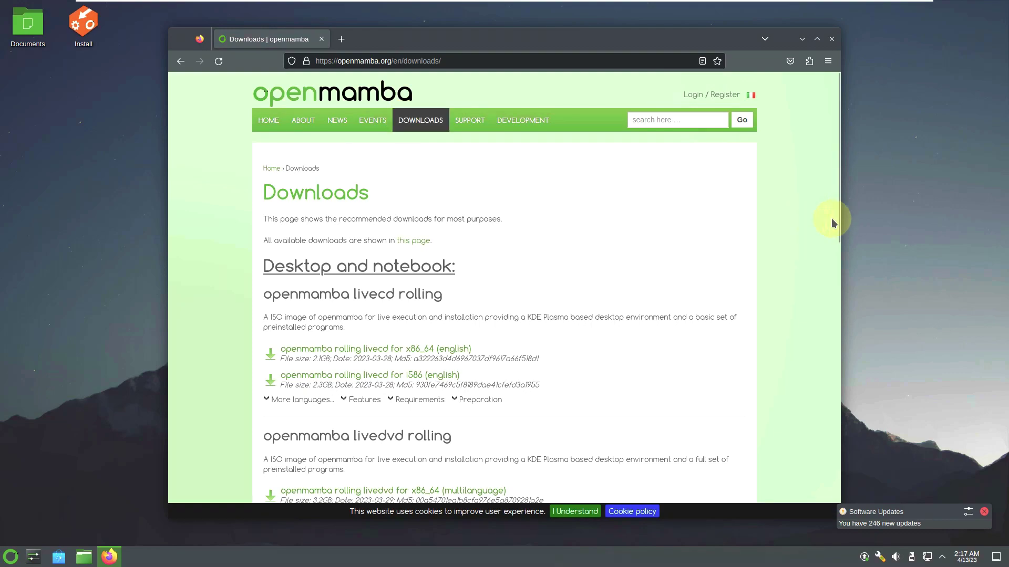
- Start the x86_64 livecd ISO download, then cancel it
left_click_drag(838, 229, 817, 200)
left_click_drag(837, 225, 839, 265)
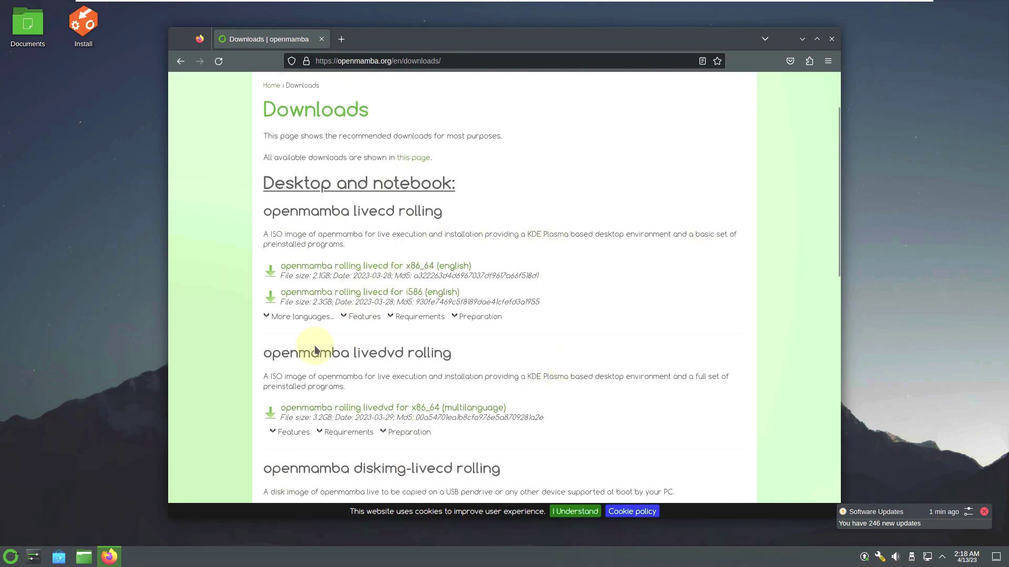
left_click(444, 267)
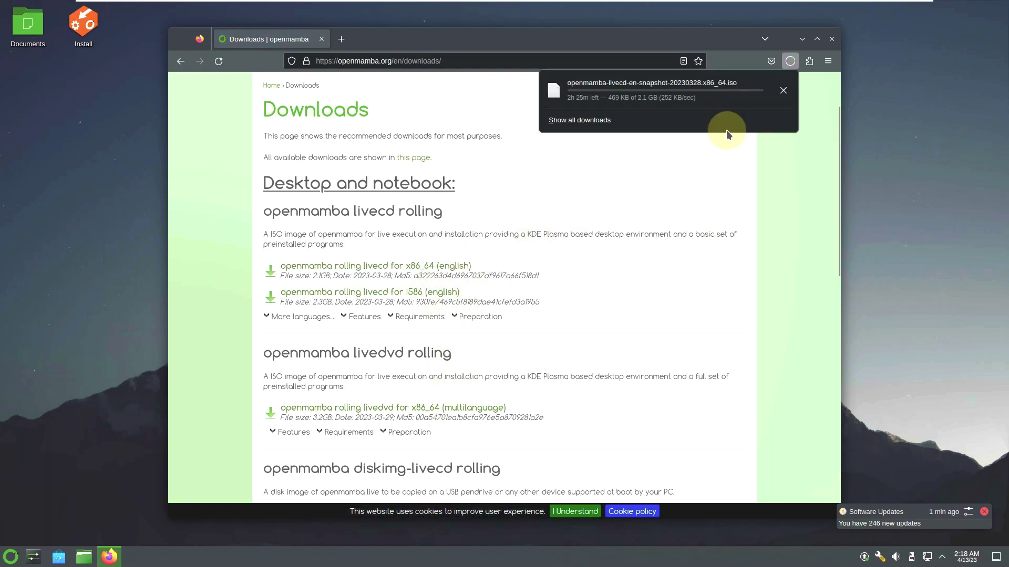
left_click(782, 100)
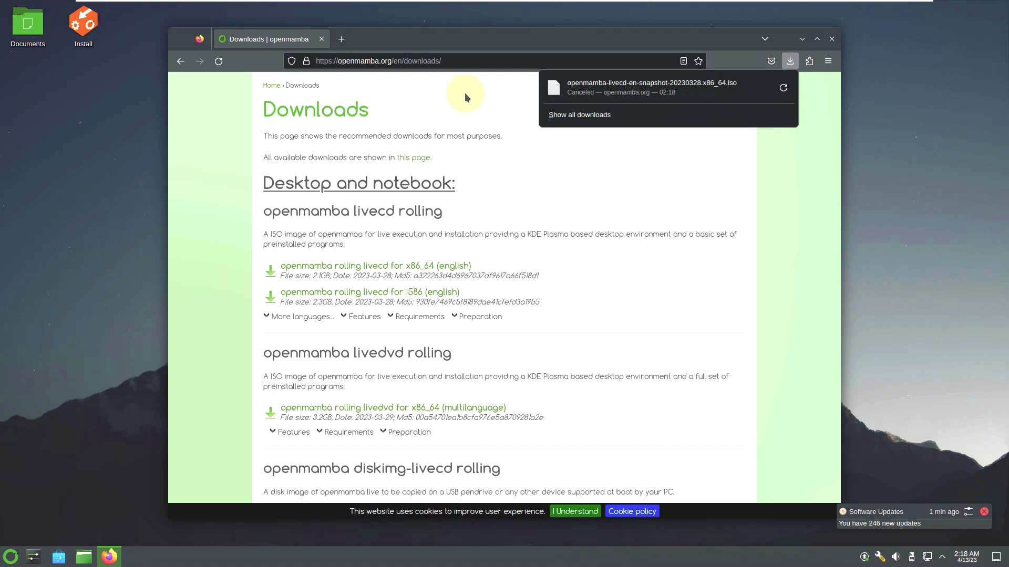
left_click(453, 64)
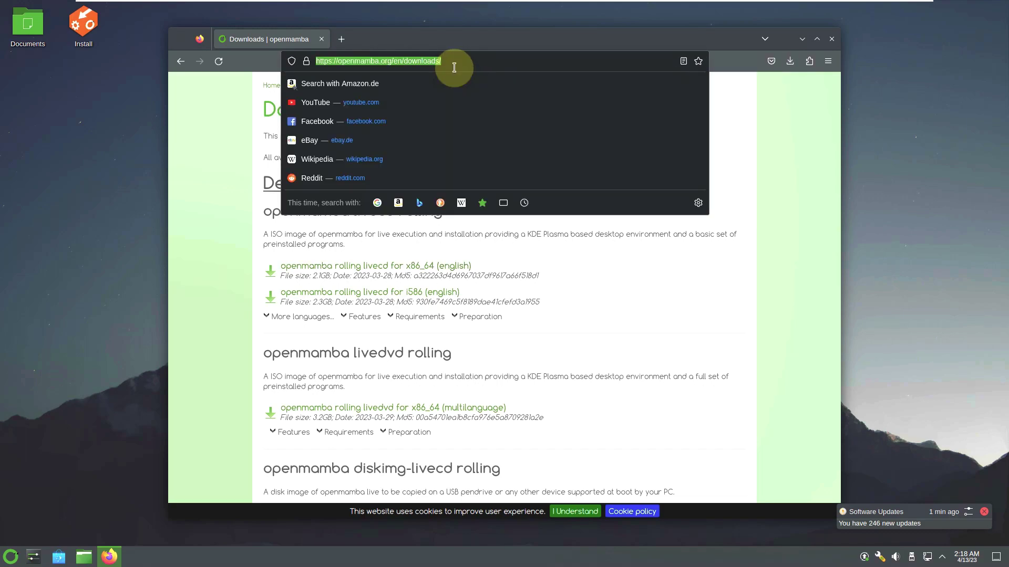
- Go to youtube.com/asklinux from the address bar
type("you")
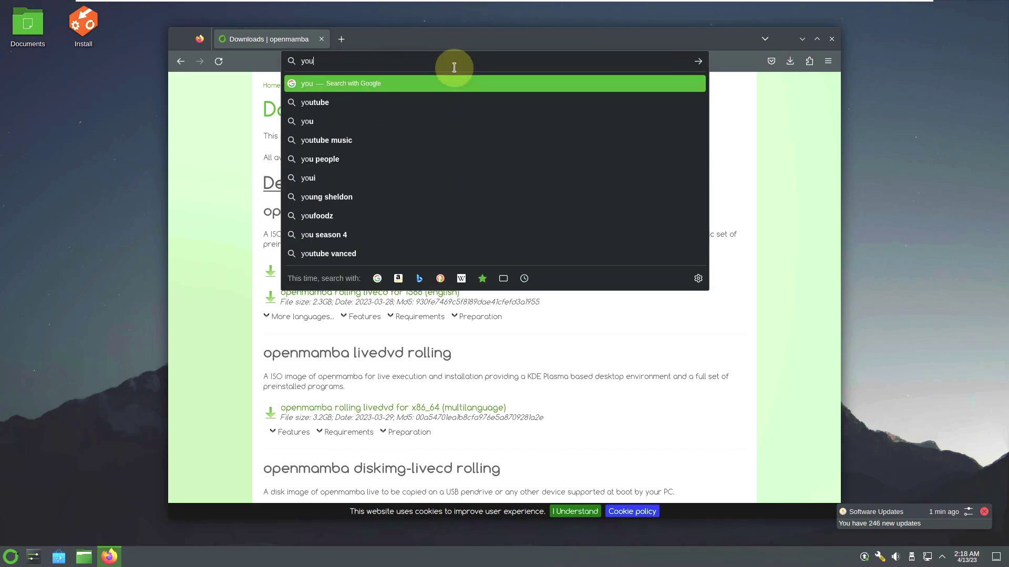
type("tube.")
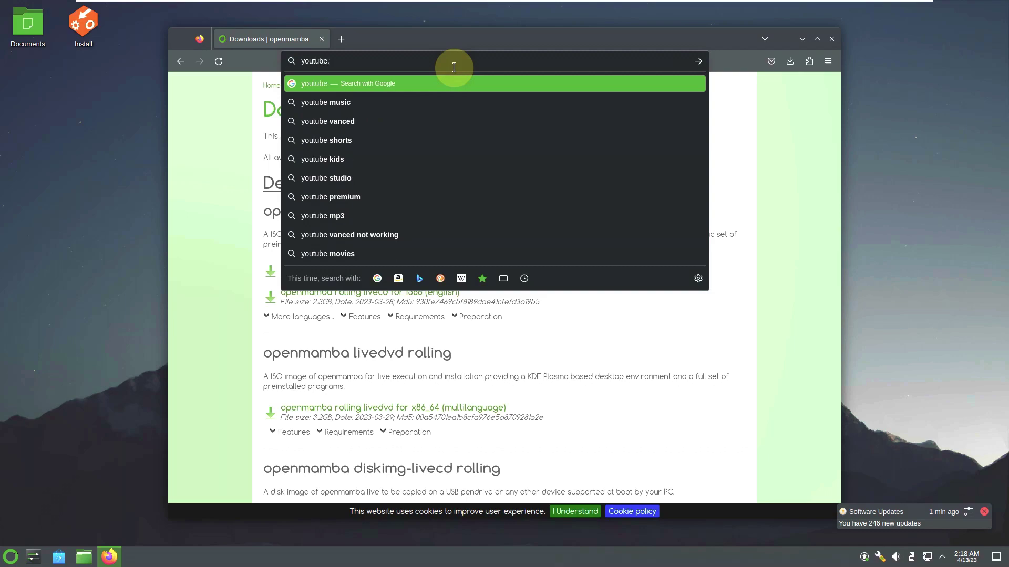
type("com")
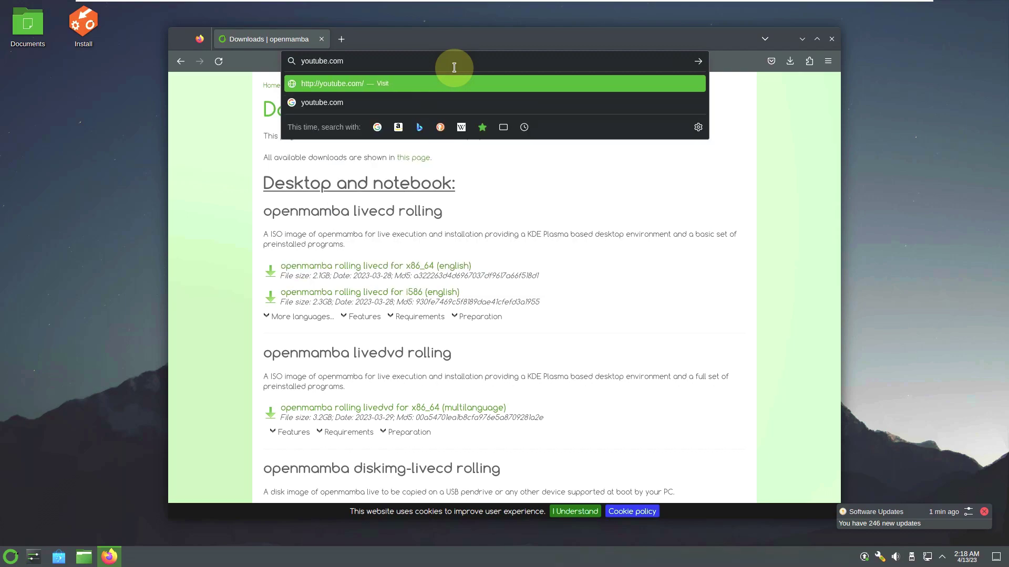
type("/asklinux")
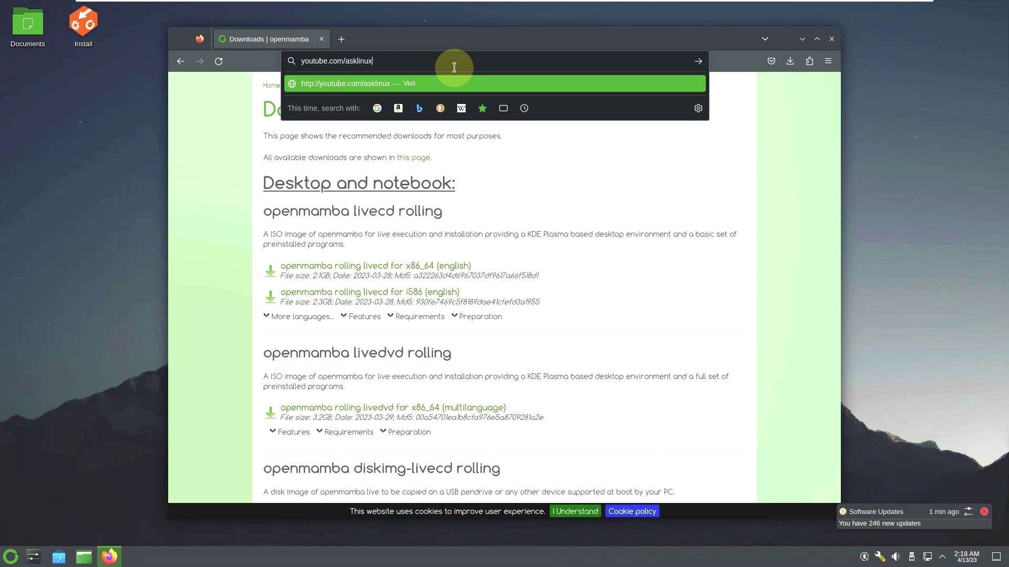
key("Return")
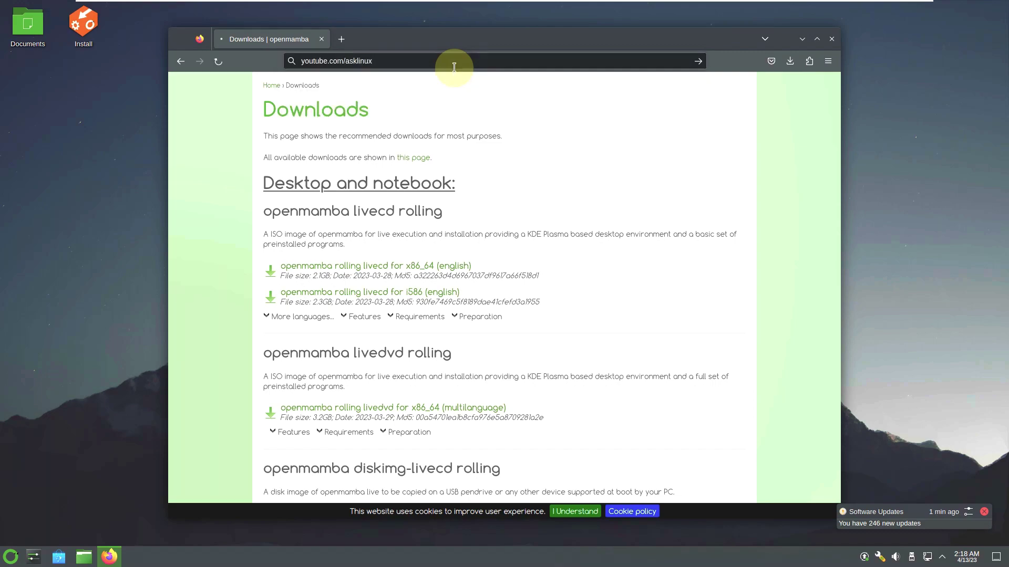